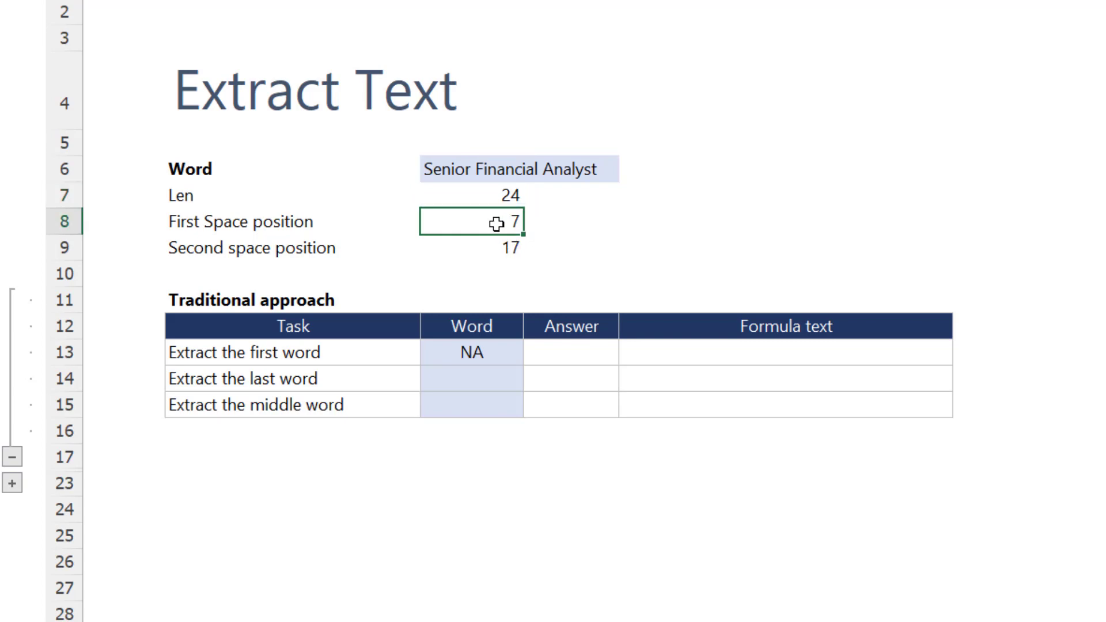
- Examine the formula behind the second space position in C9 without changing it
left_click(466, 247)
key("F2")
key("Escape")
- Extract the first word in the traditional approach table's Answer cell D13 with =LEFT(C6, 6)
left_click(570, 353)
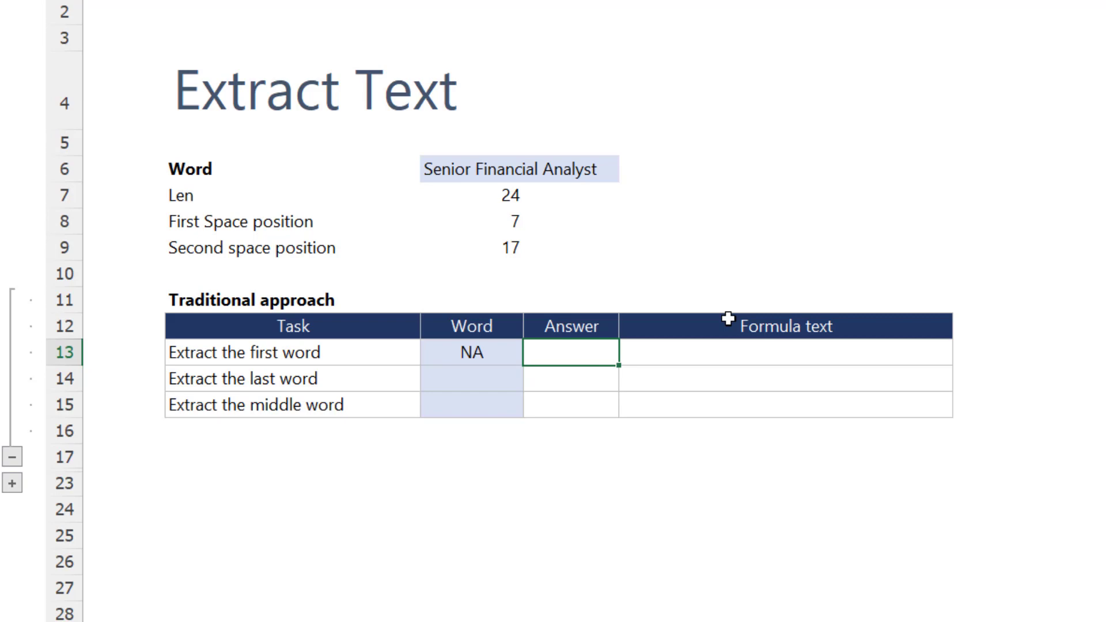
type("=Left")
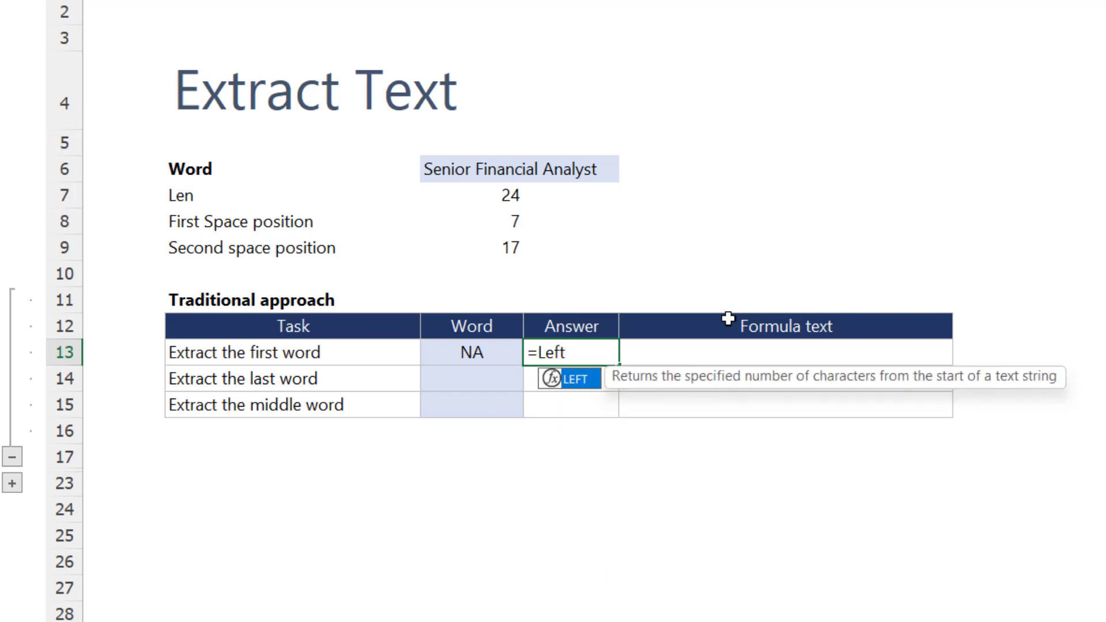
key("Tab")
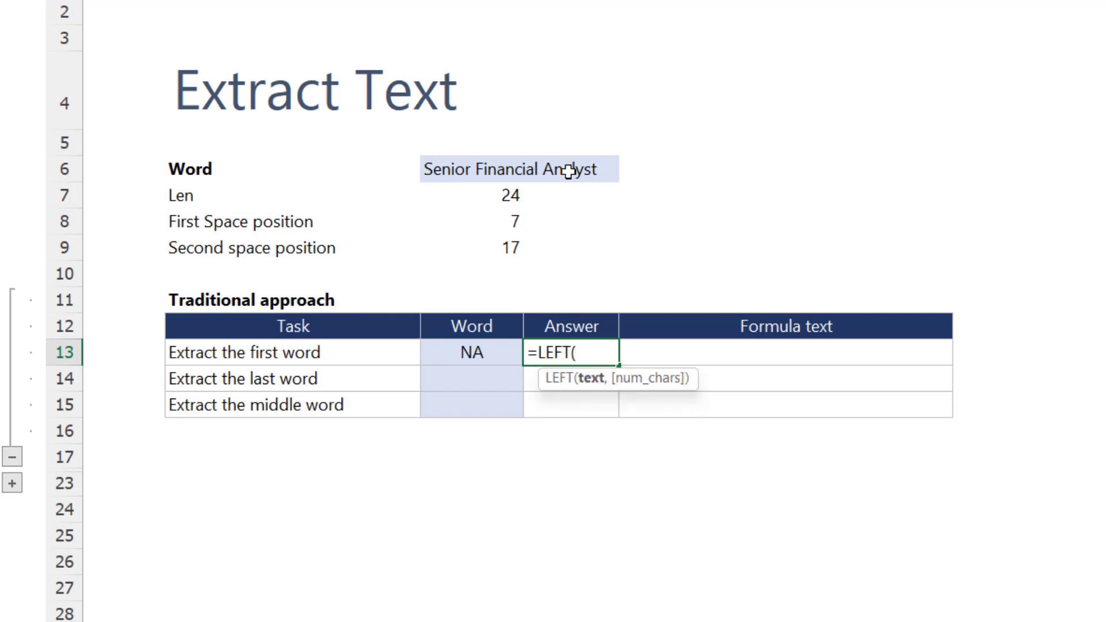
left_click(456, 168)
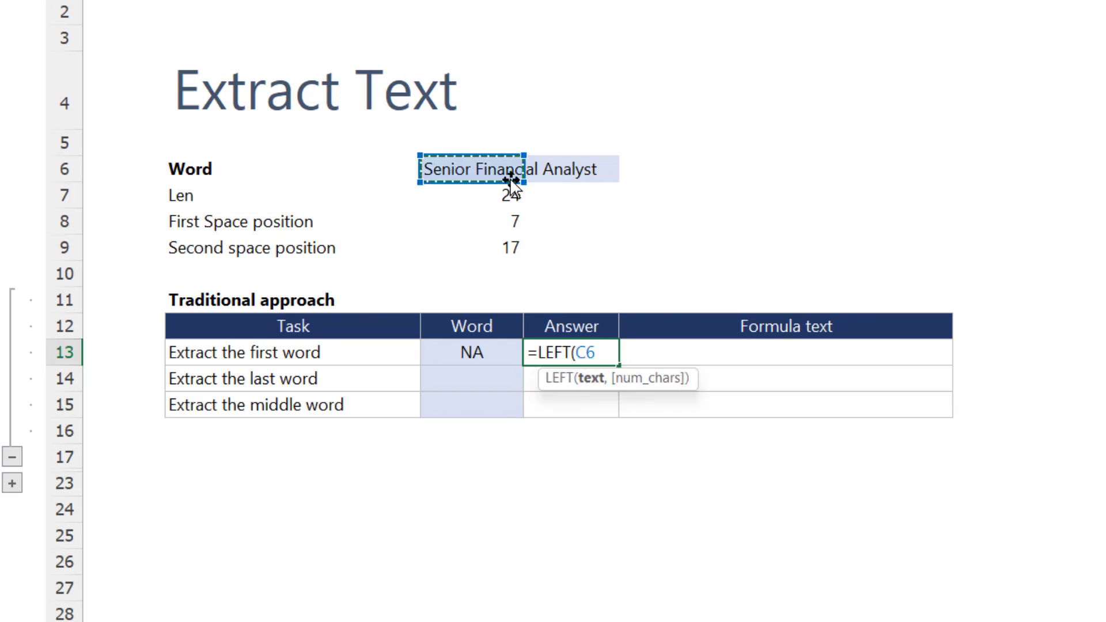
type(",")
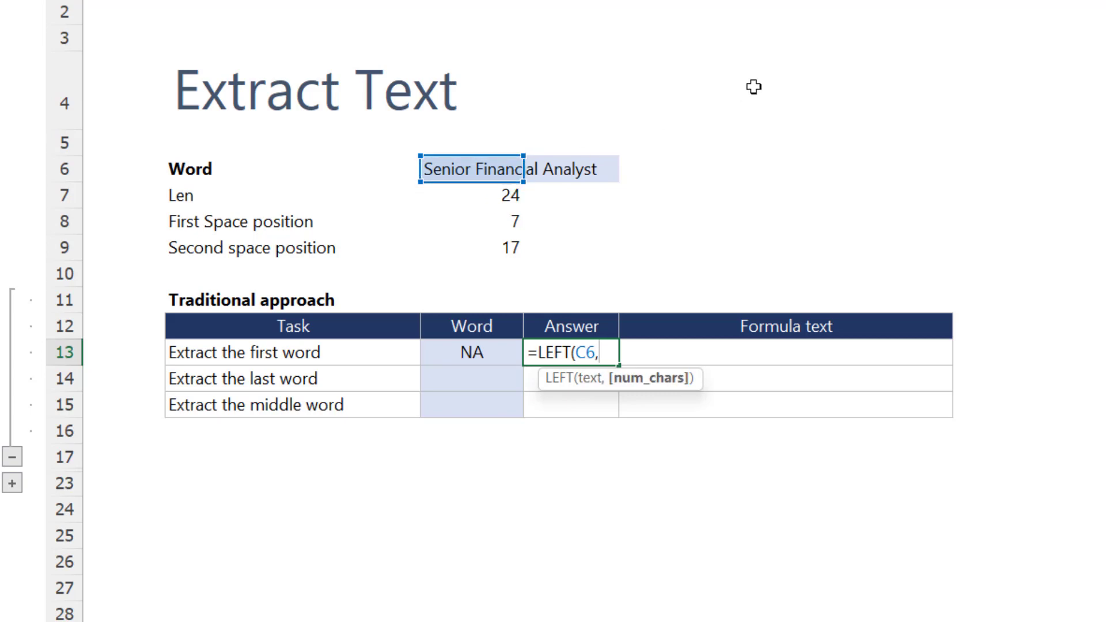
type(" 6)")
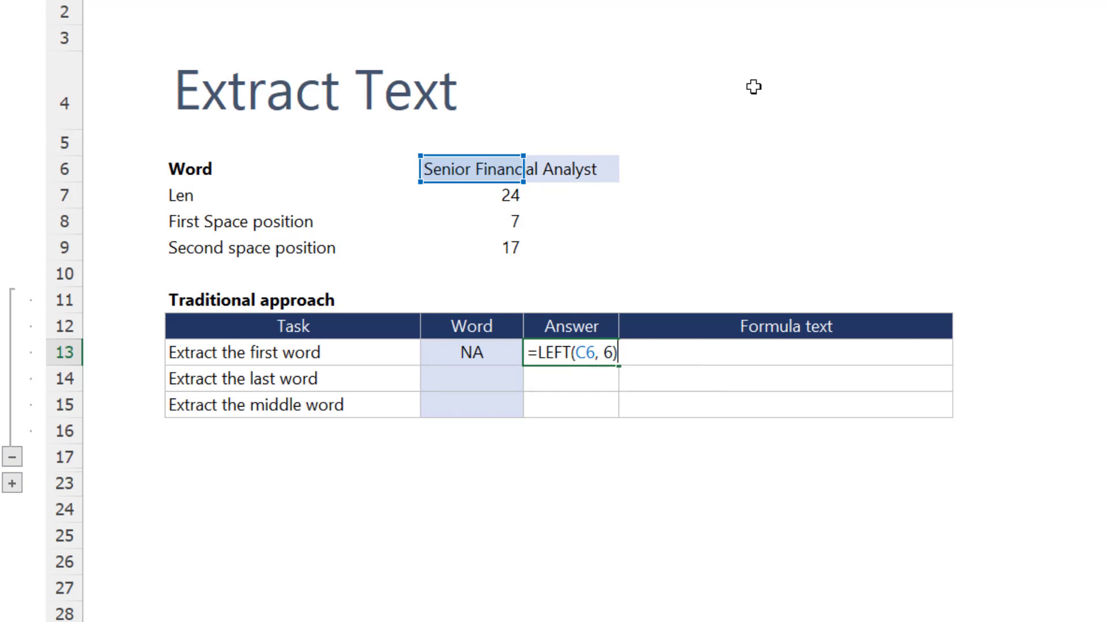
key("Return")
key("Up")
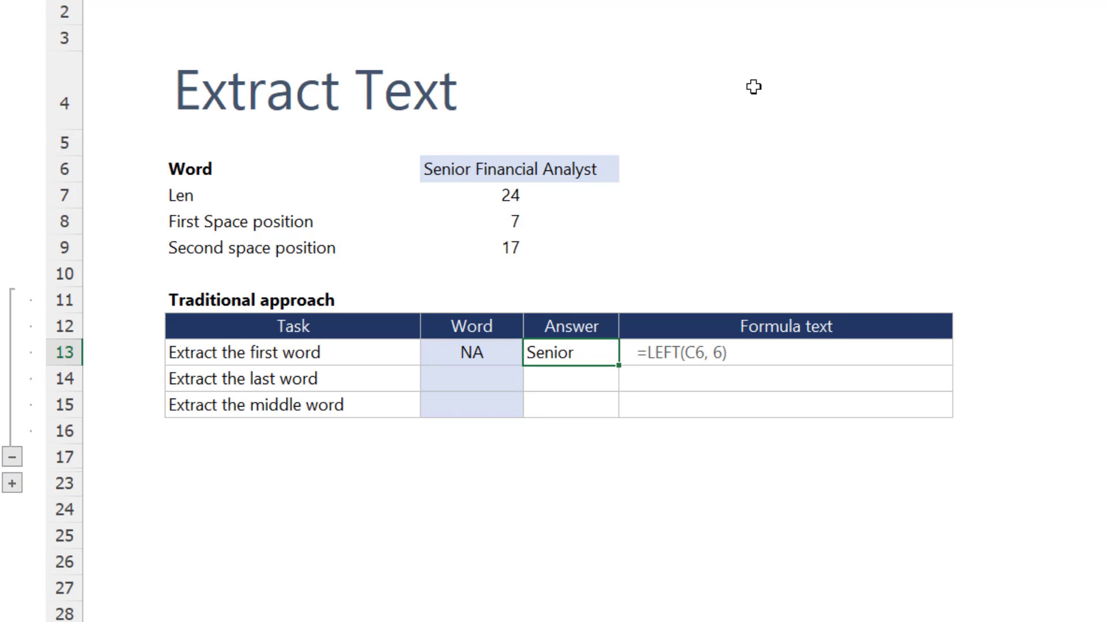
- Make the first-word formula dynamic by replacing its fixed character count with C8-1, giving =LEFT(C6, C8-1)
key("F2")
key("Left")
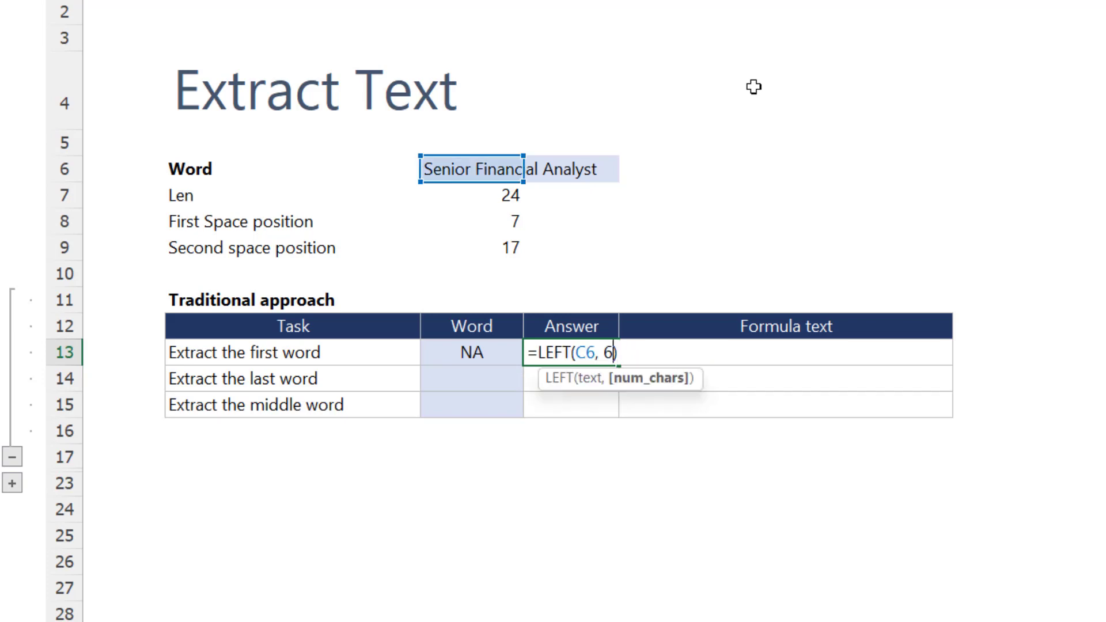
key("shift+Left")
left_click(452, 217)
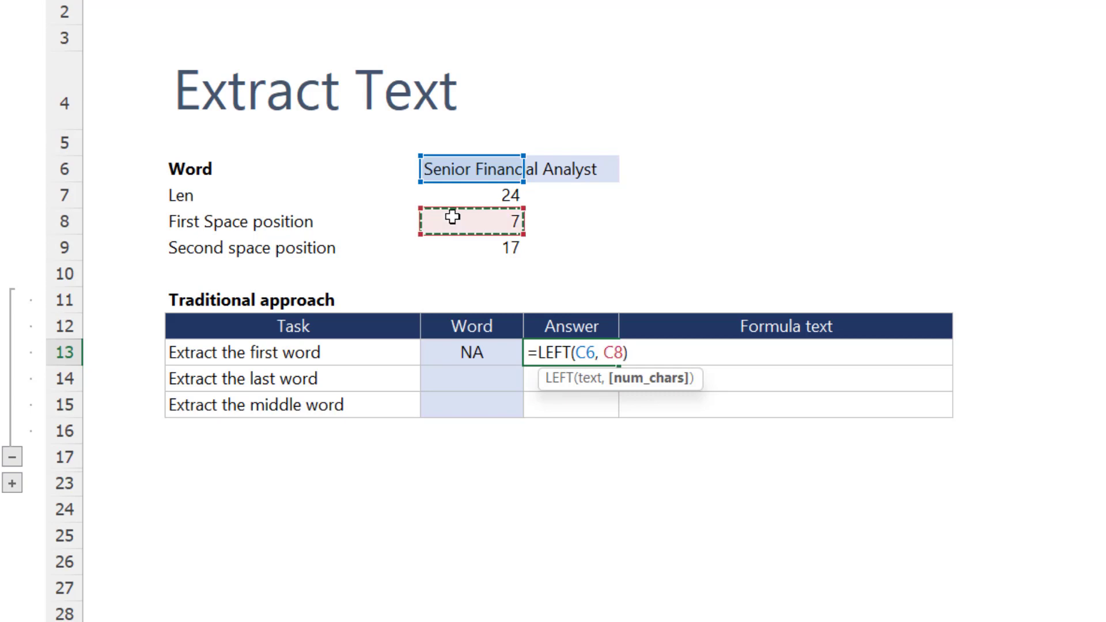
type("-1")
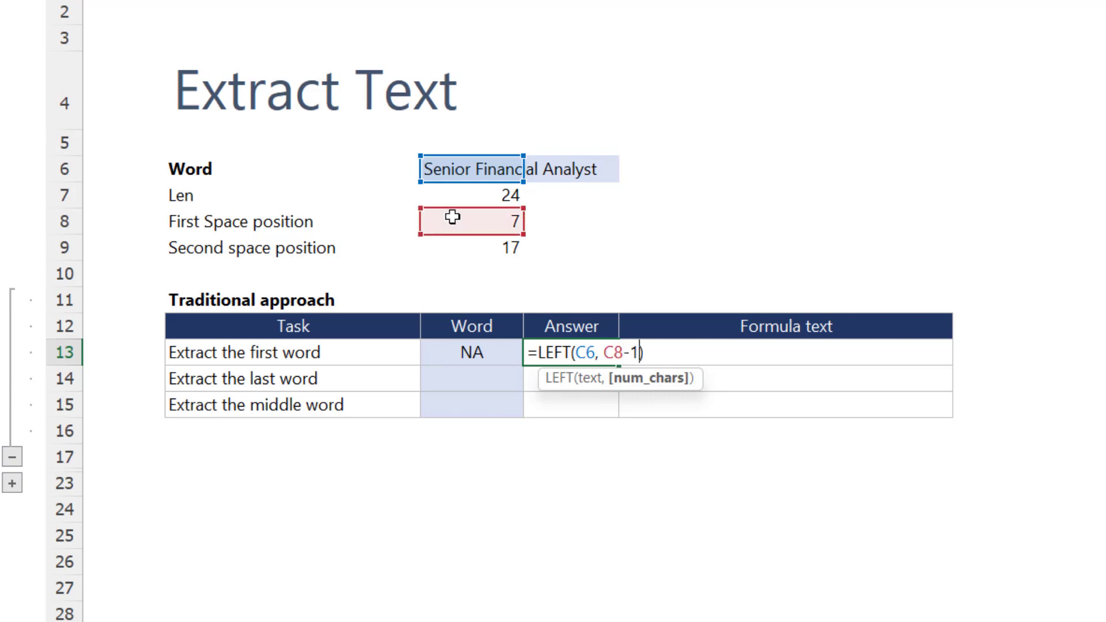
key("Return")
key("Return")
key("Up")
key("Up")
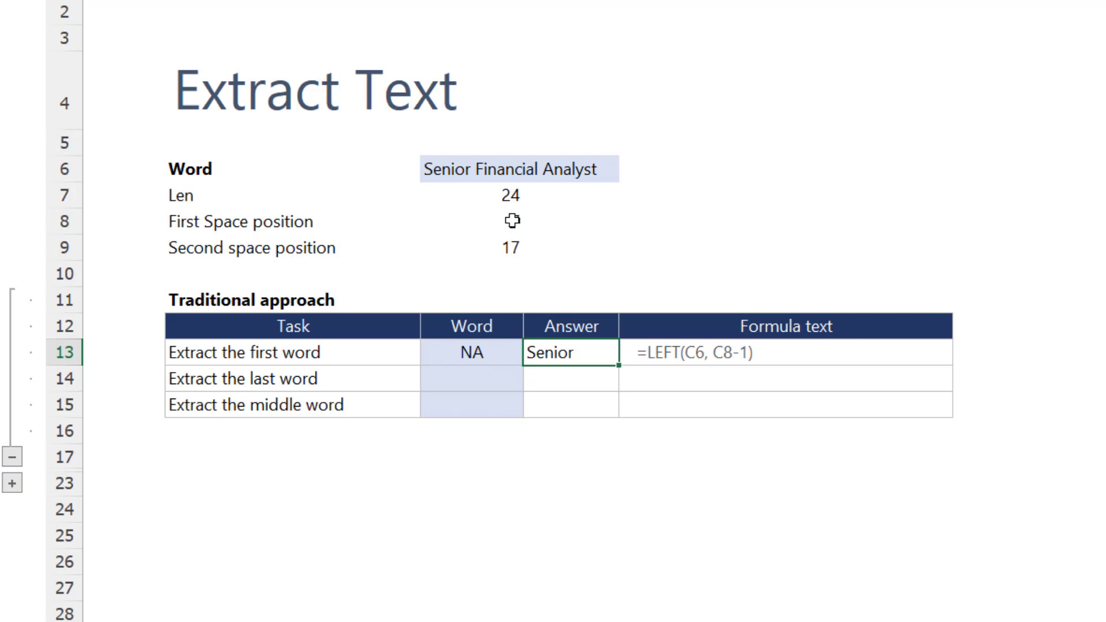
- Extract the last word in the traditional approach table's Answer cell D14 with =RIGHT(C6, 7)
left_click(520, 173)
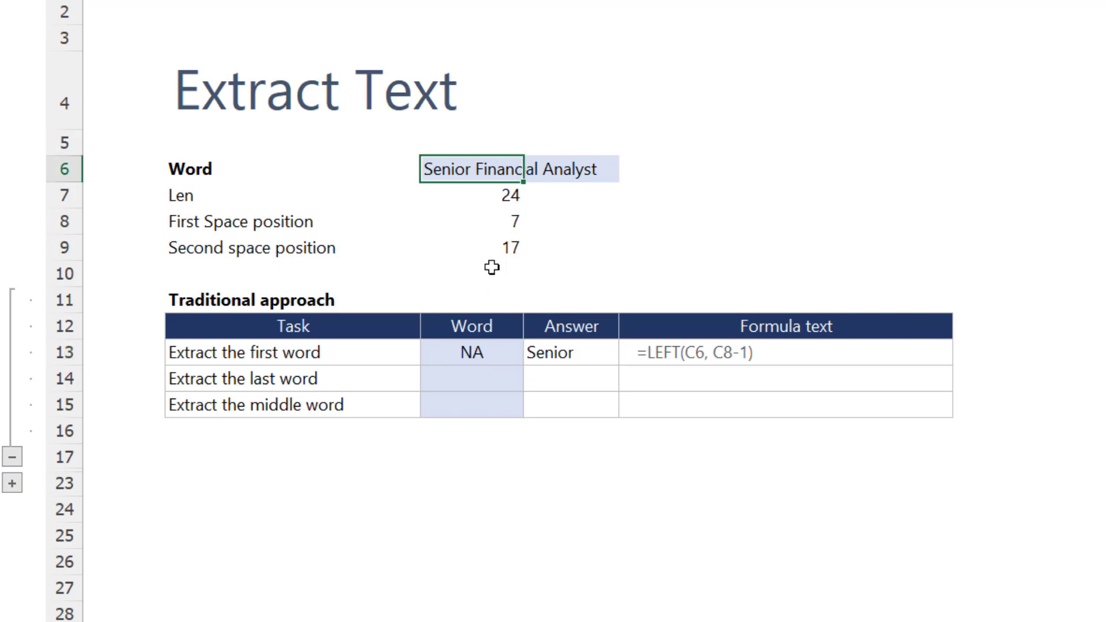
left_click(468, 380)
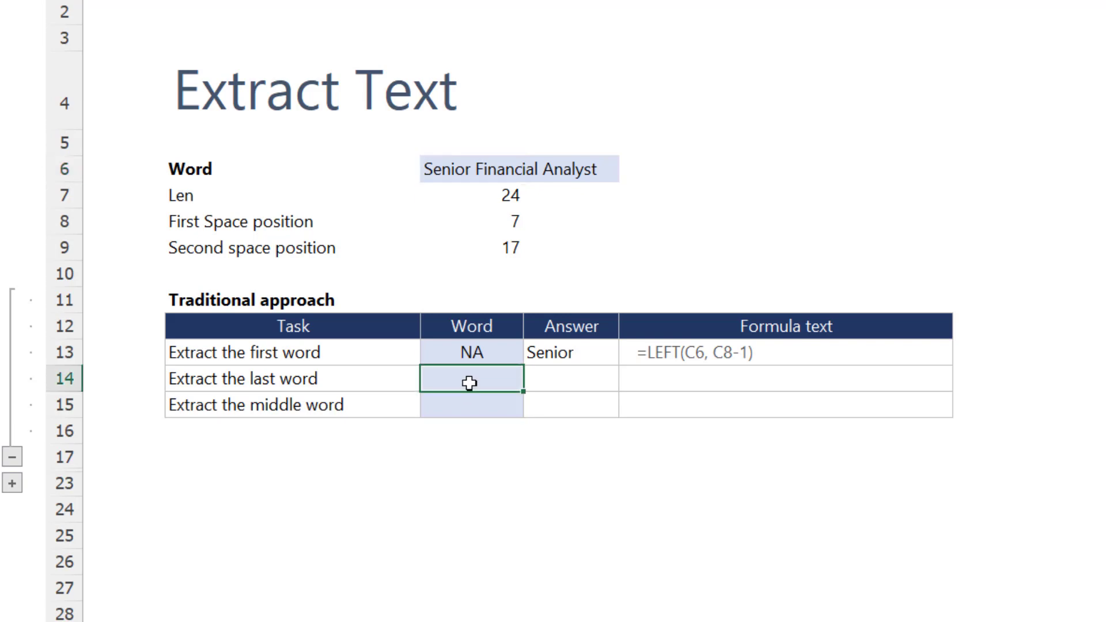
left_click(583, 381)
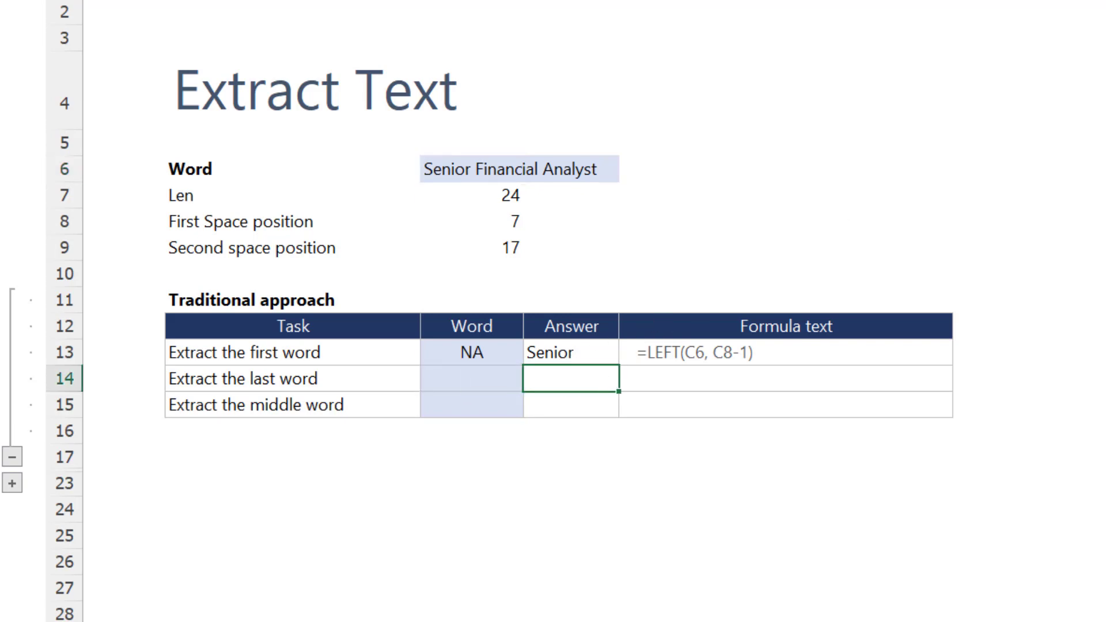
type("=Rig")
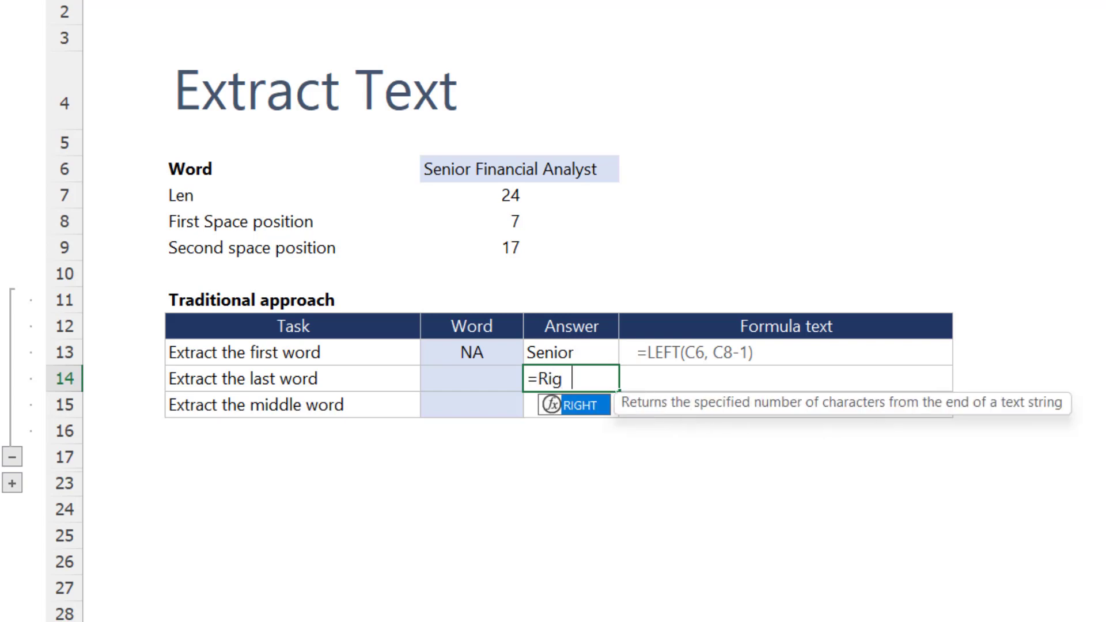
type("ht (")
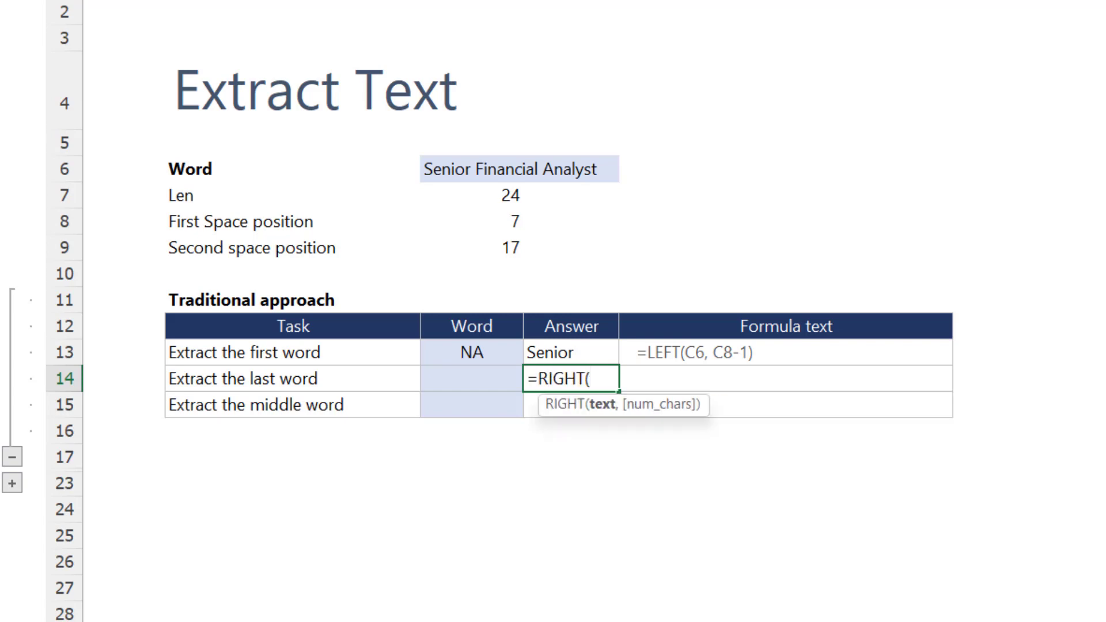
left_click(432, 168)
type(",")
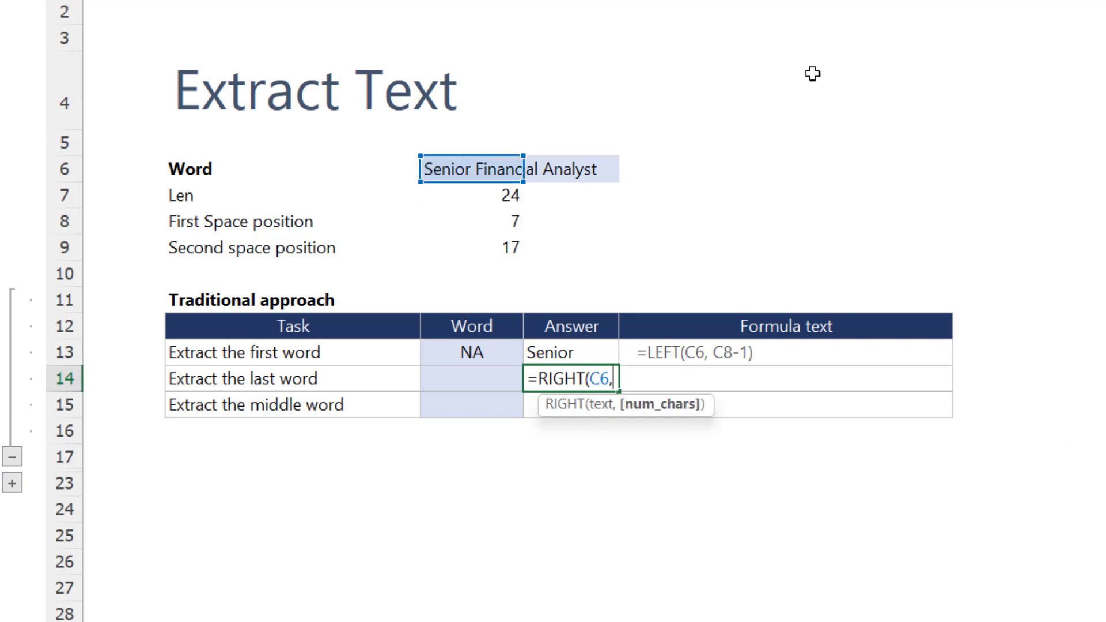
type(" 7)")
key("Return")
key("Up")
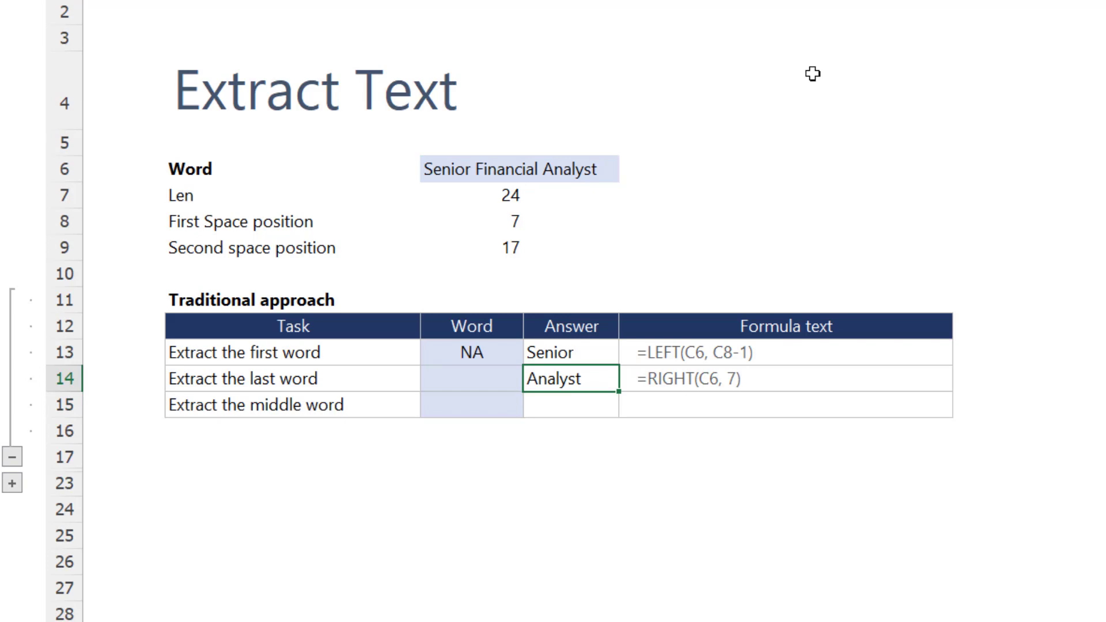
- Make the last-word formula dynamic by replacing its fixed character count with C7-C9, giving =RIGHT(C6, C7-C9)
key("F2")
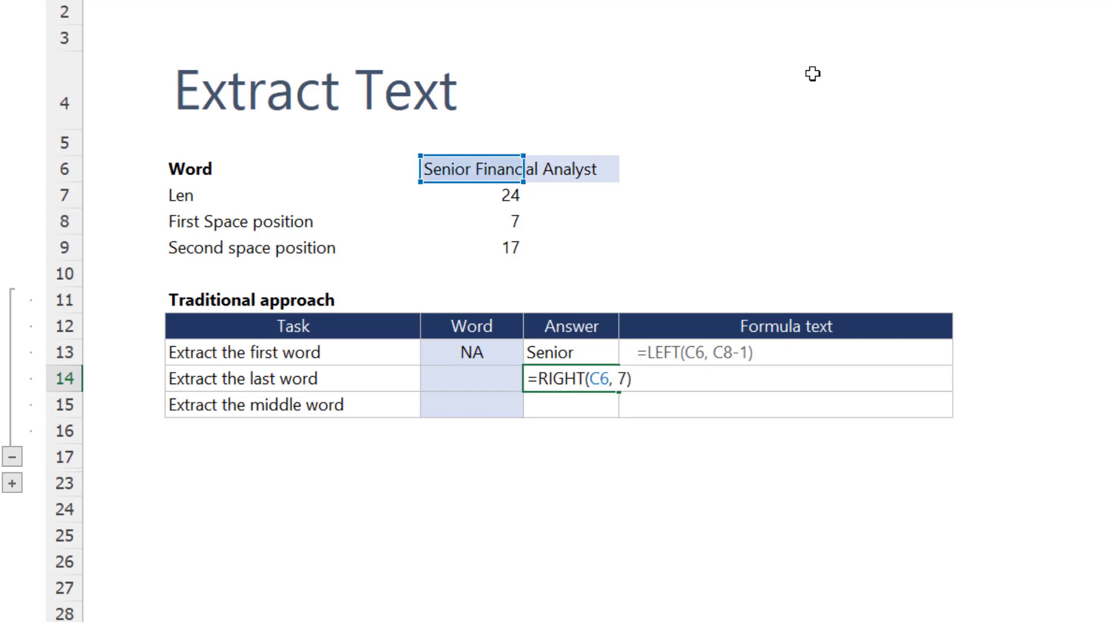
key("Left")
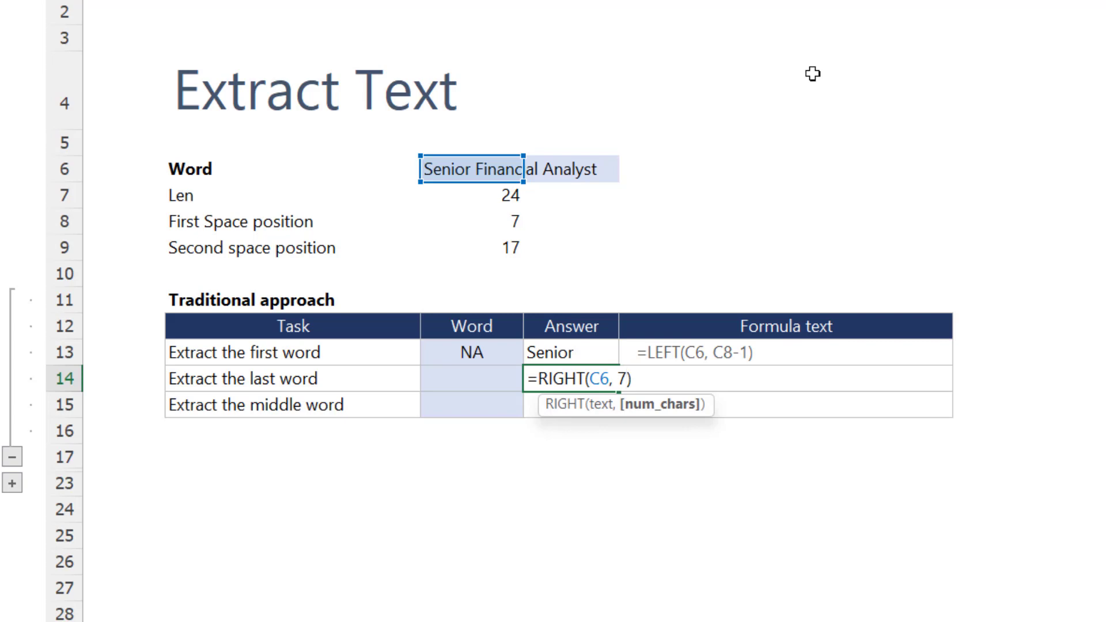
key("BackSpace")
left_click(511, 199)
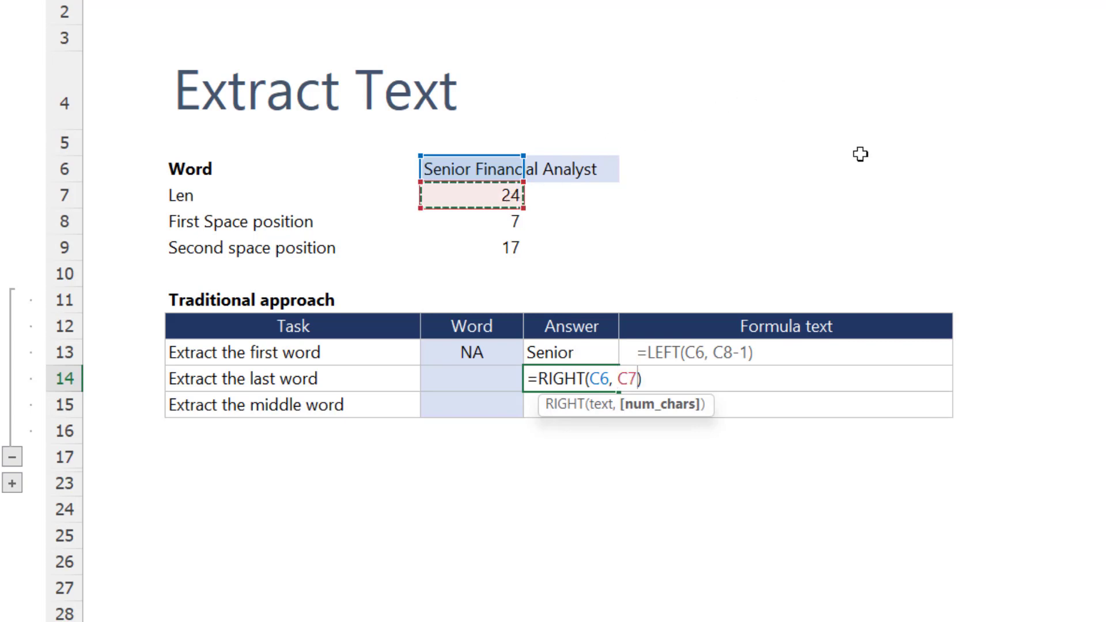
type("-")
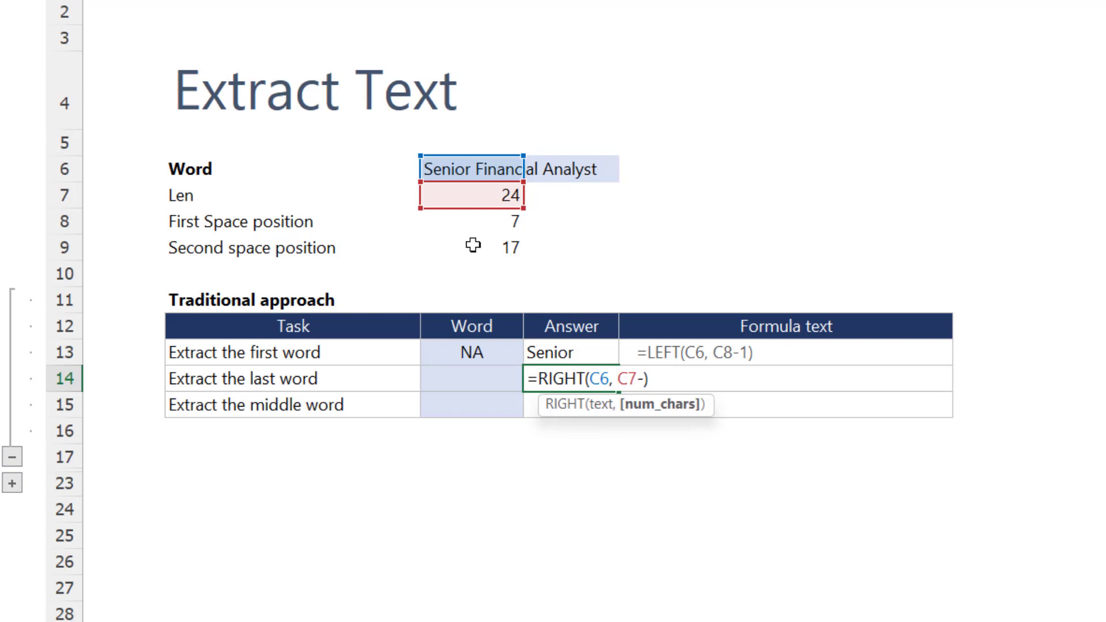
left_click(473, 246)
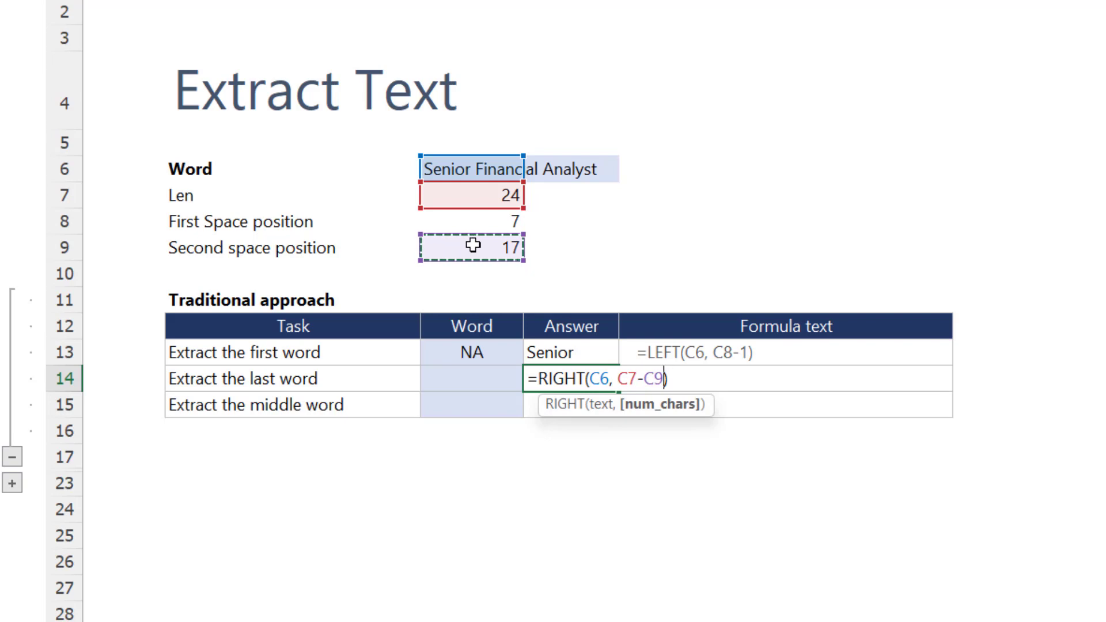
key("Return")
key("Up")
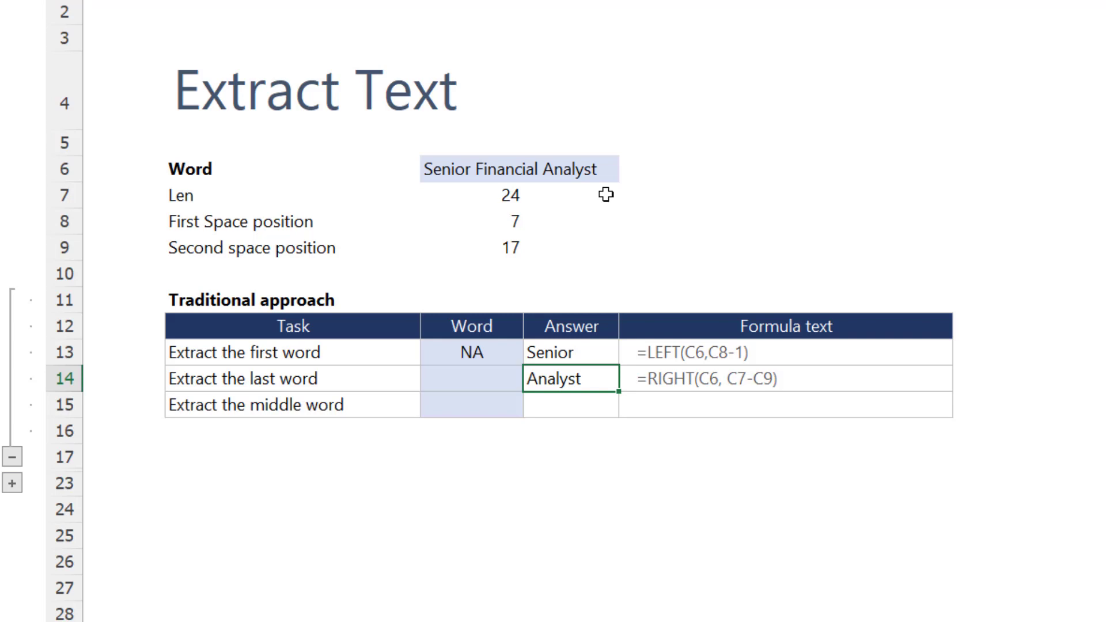
- Extract the middle word in the traditional approach table's Answer cell D15 with =MID(C6, C8+1, C9-C8-1)
key("Down")
type("=")
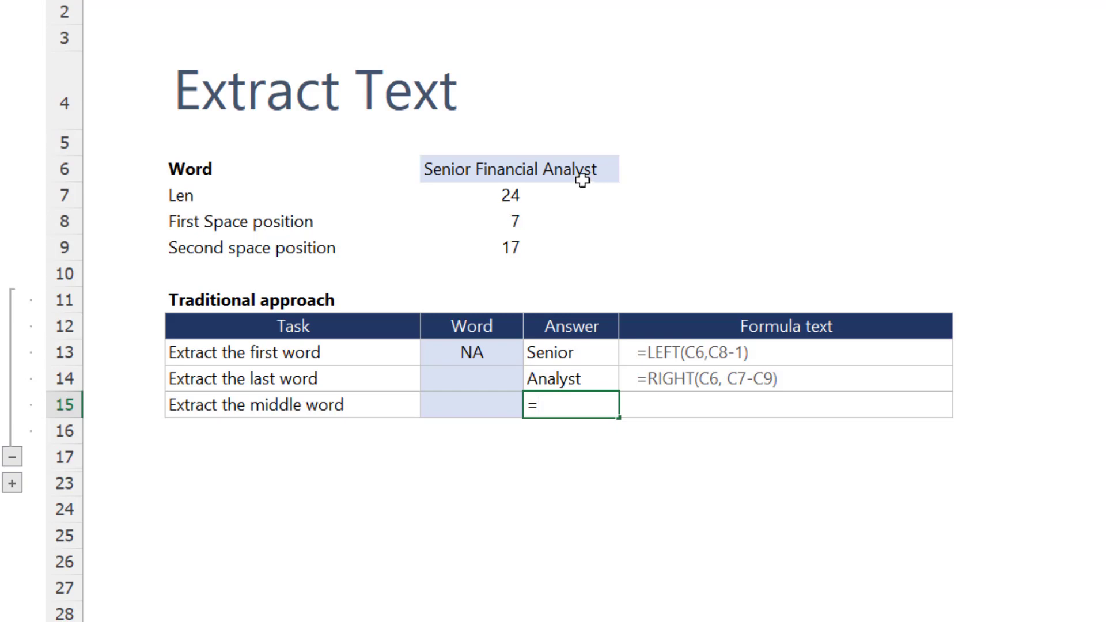
type("Mid")
key("Tab")
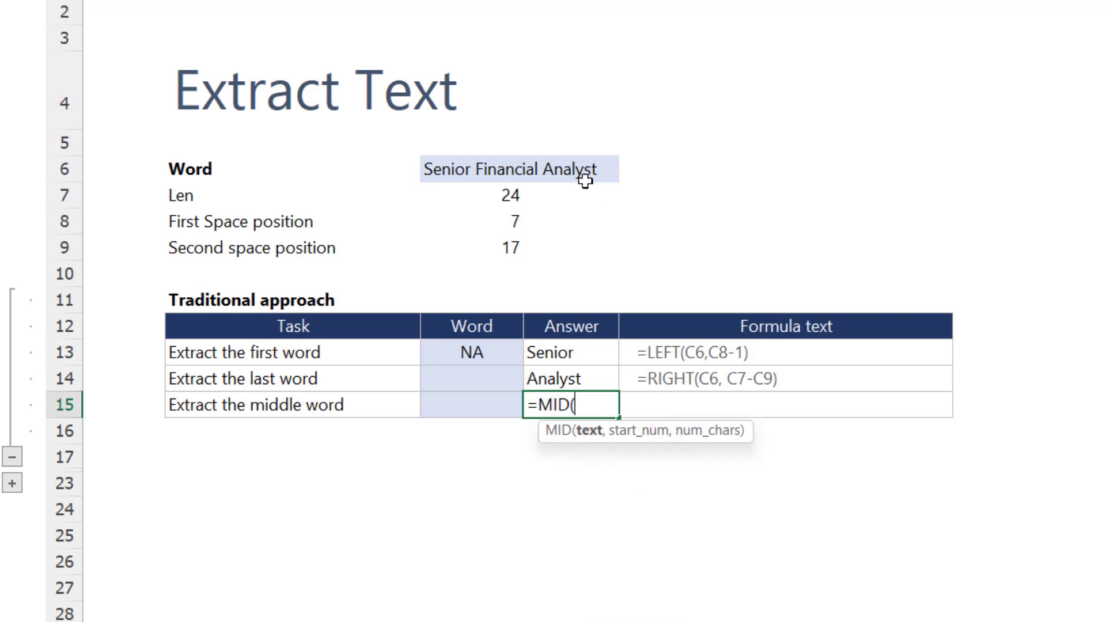
type("C6,")
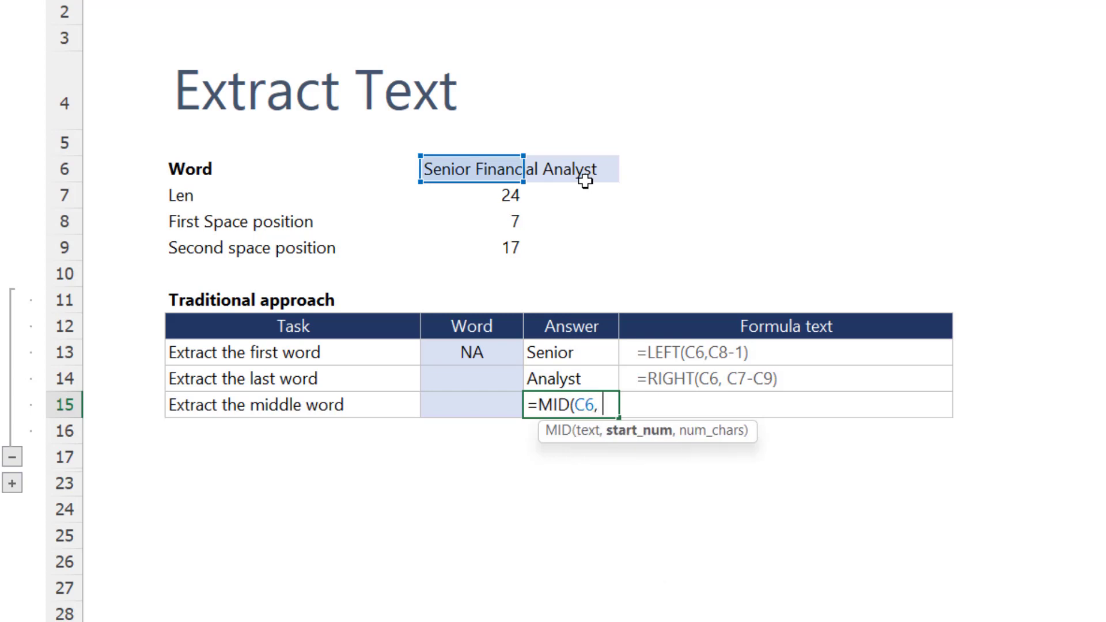
type(" C8")
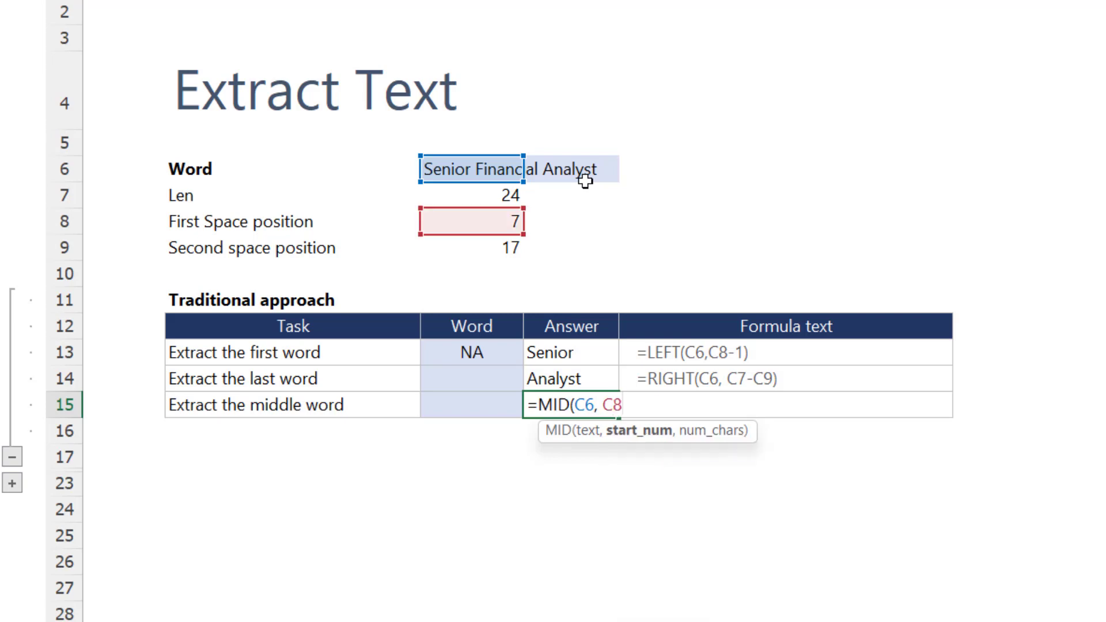
type("+1,")
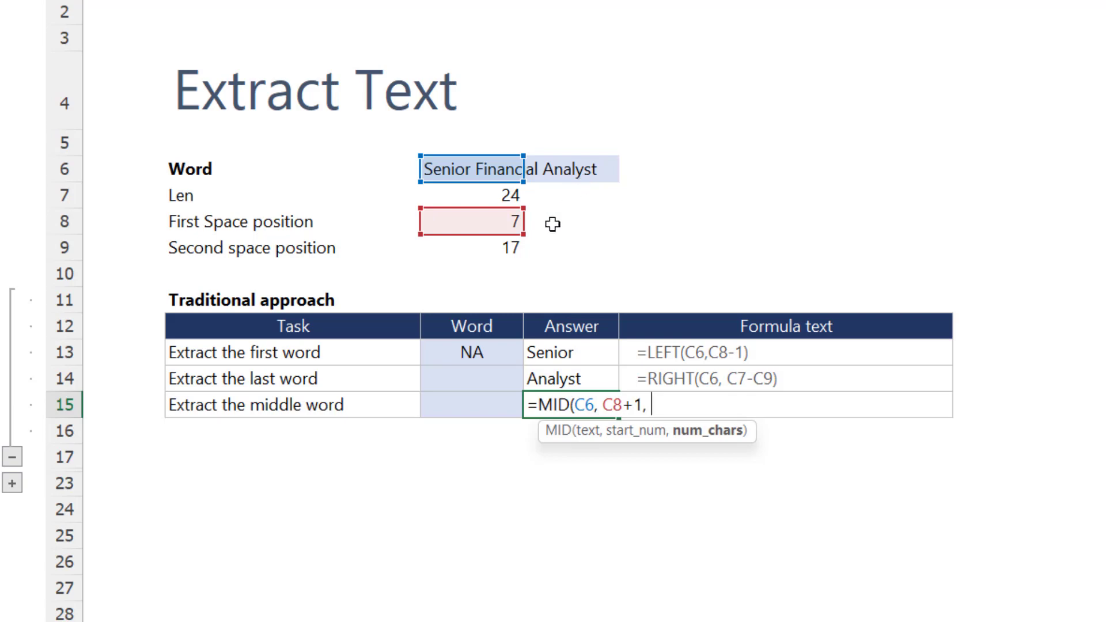
left_click(506, 247)
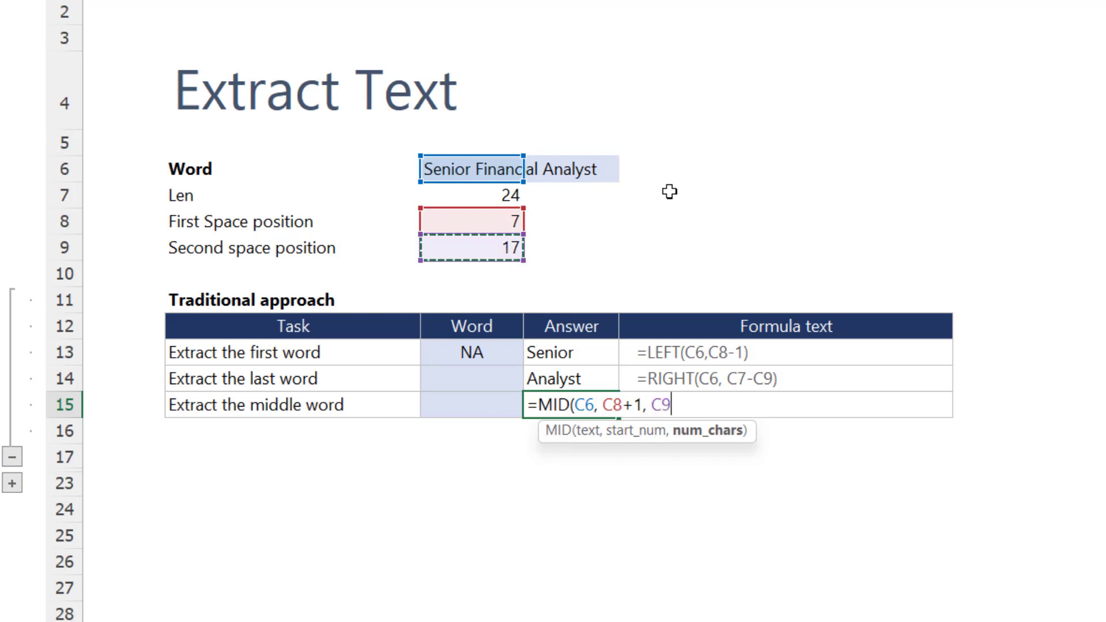
type("-")
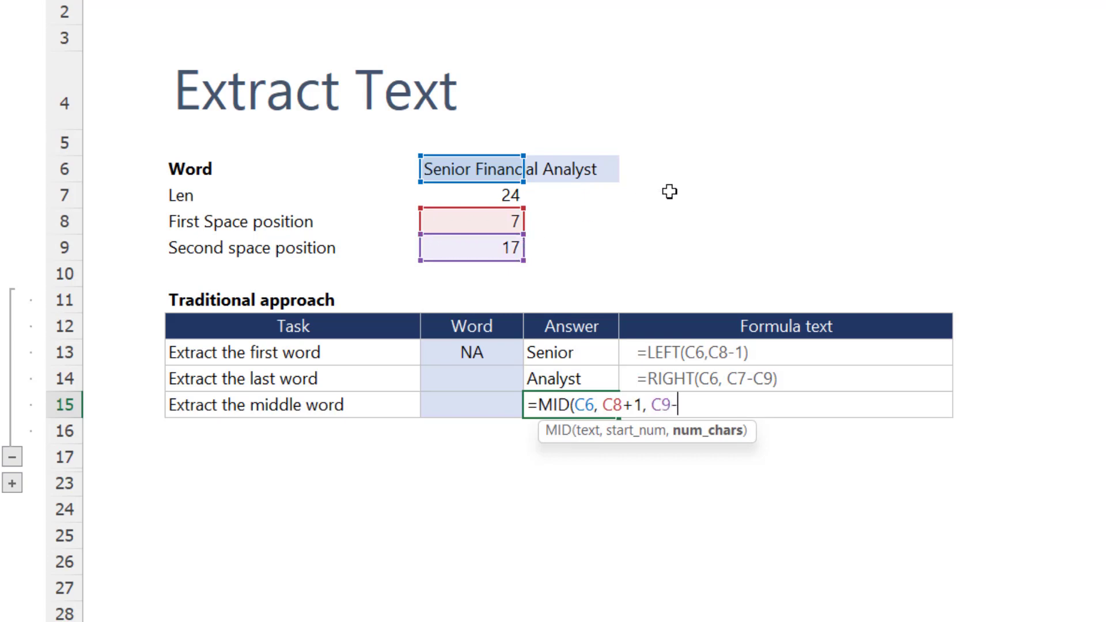
left_click(499, 224)
type("-1)")
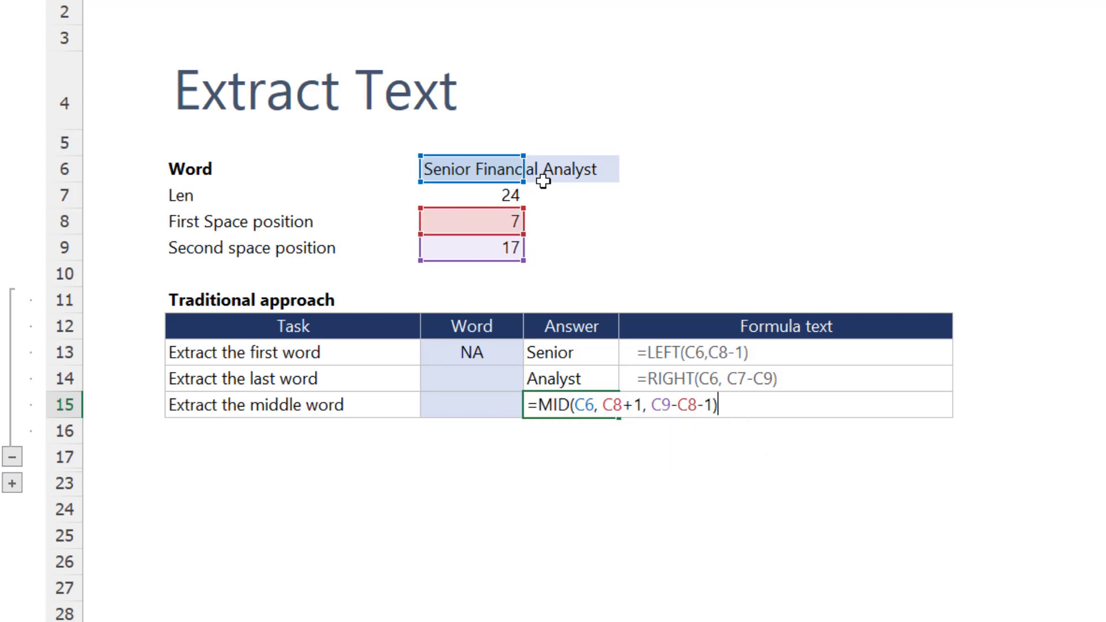
key("Return")
key("Up")
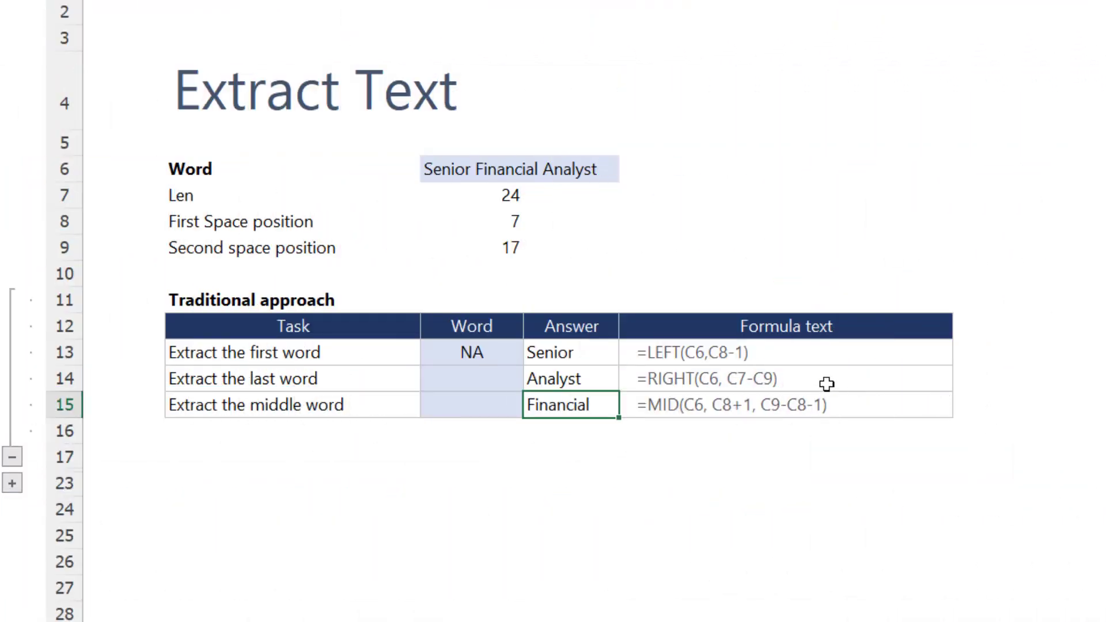
- Expand the collapsed row group below the traditional approach table and select the first-word task in the New functions table
left_click(19, 483)
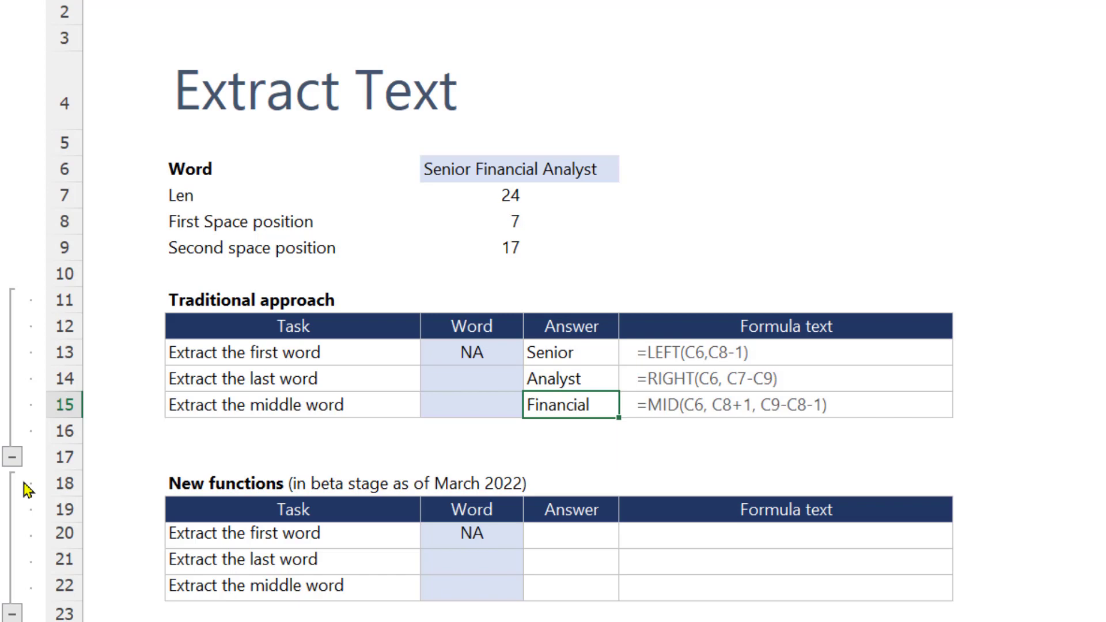
left_click(190, 529)
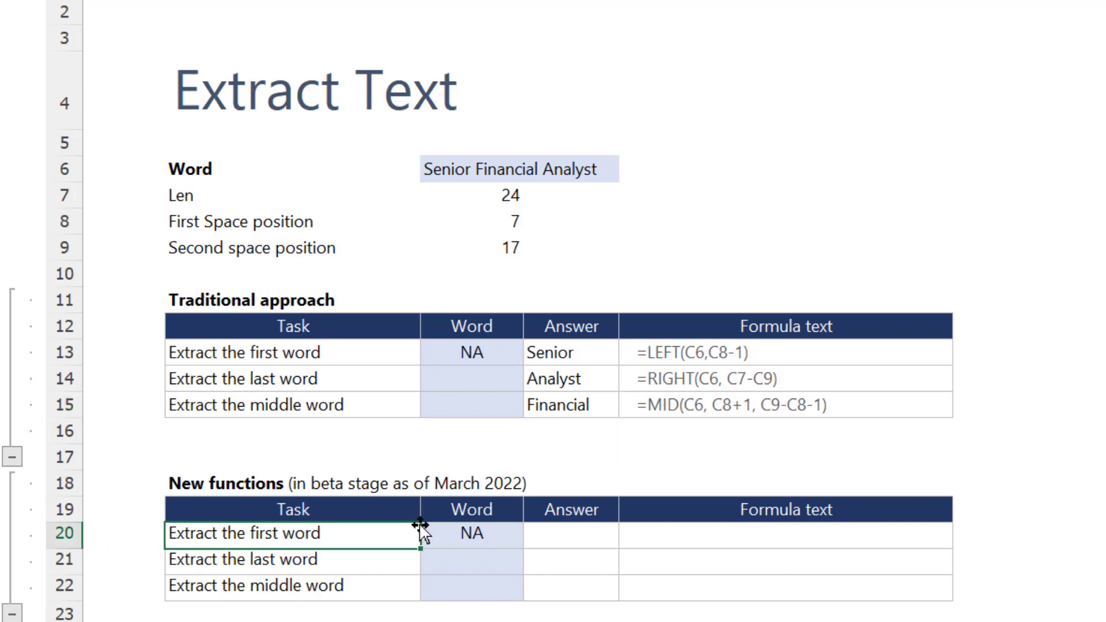
- Extract the first word in the New functions table's Answer cell D20 with =TEXTBEFORE(C6," ",1)
left_click(553, 533)
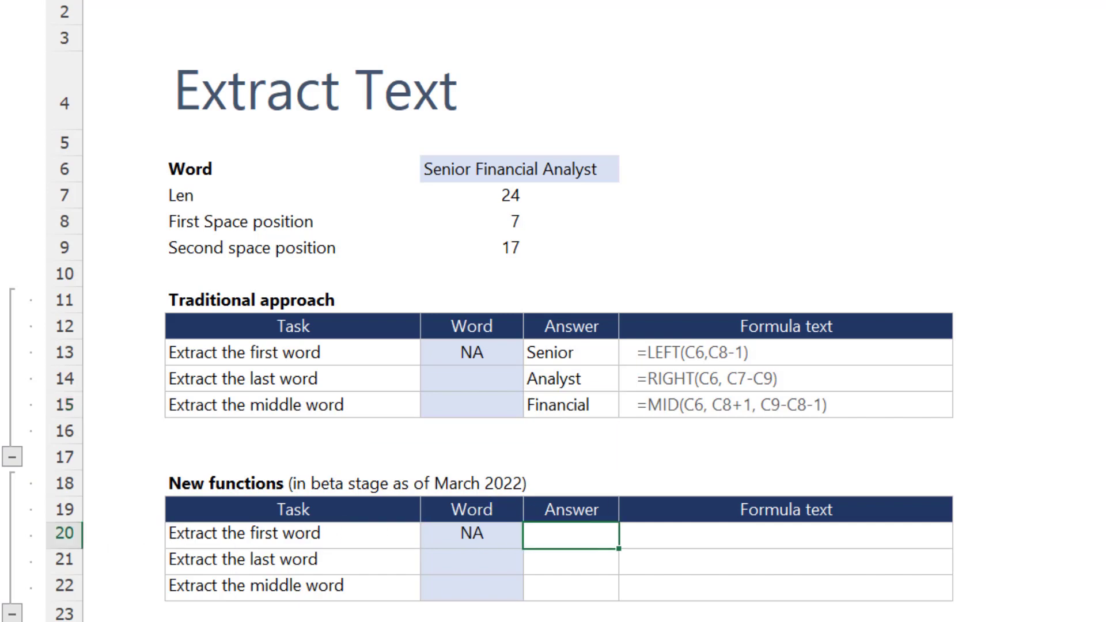
type("=")
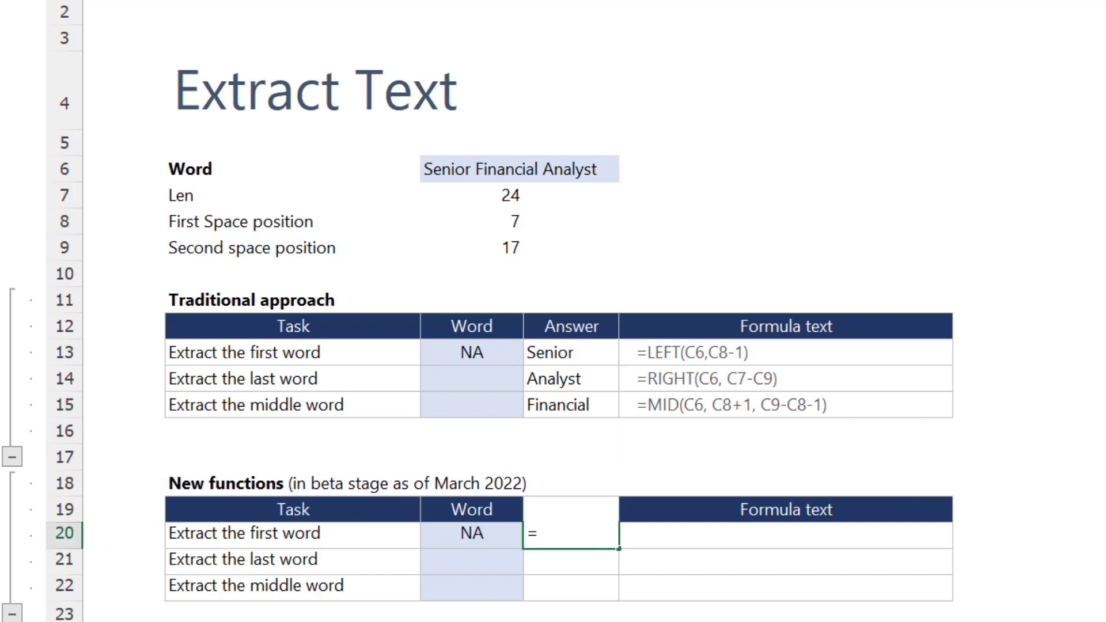
type("Tex")
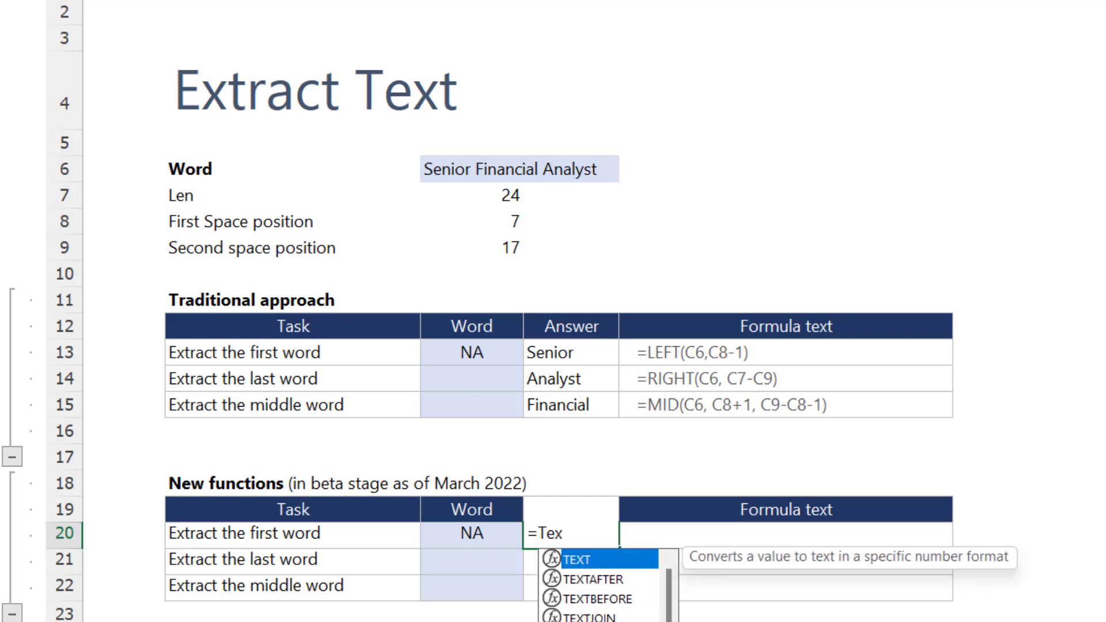
key("Down")
key("Down")
key("Tab")
key("Up")
key("Up")
key("Up")
key("Up")
key("Up")
key("Up")
key("Up")
key("Up")
key("Up")
key("Up")
key("Up")
key("Up")
key("Up")
key("Up")
key("Up")
key("Up")
key("Left")
key("Down")
key("Down")
key("Down")
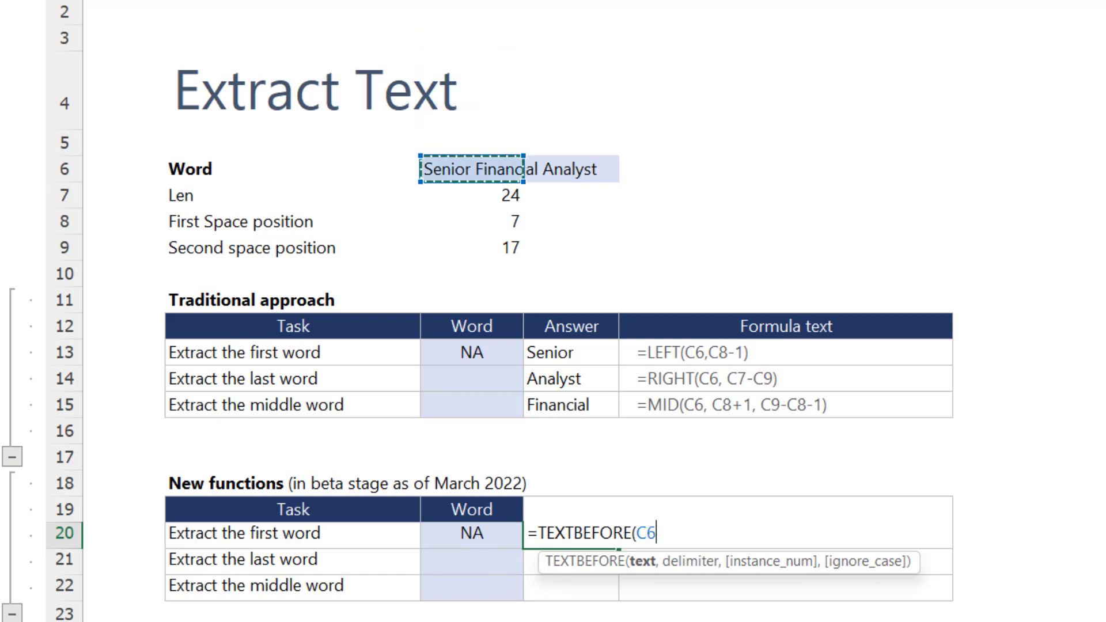
type(",")
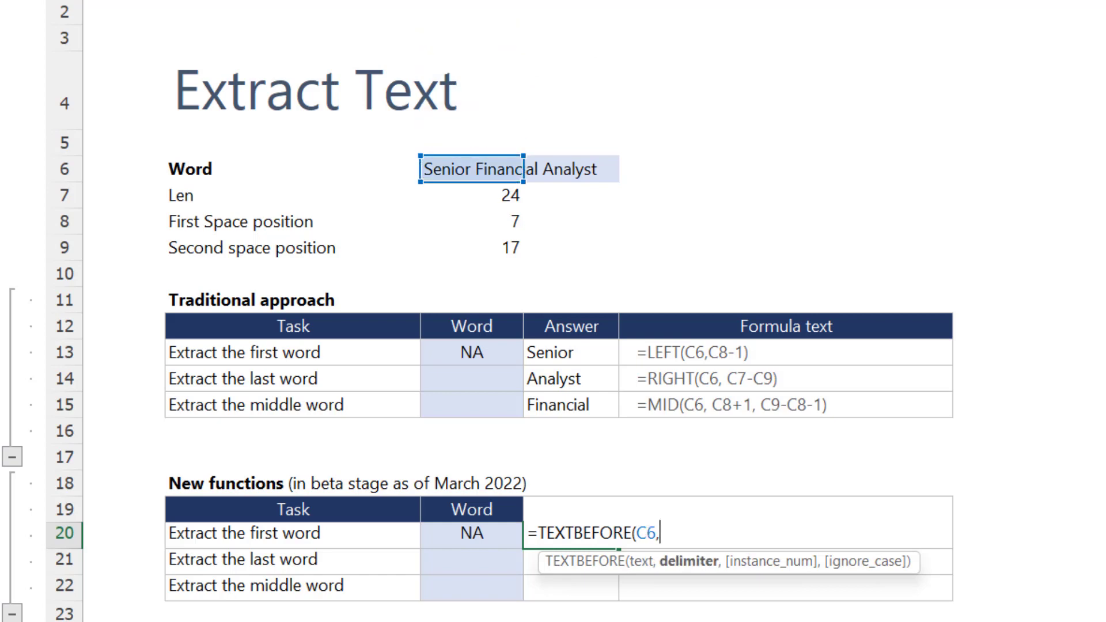
type("\" \",")
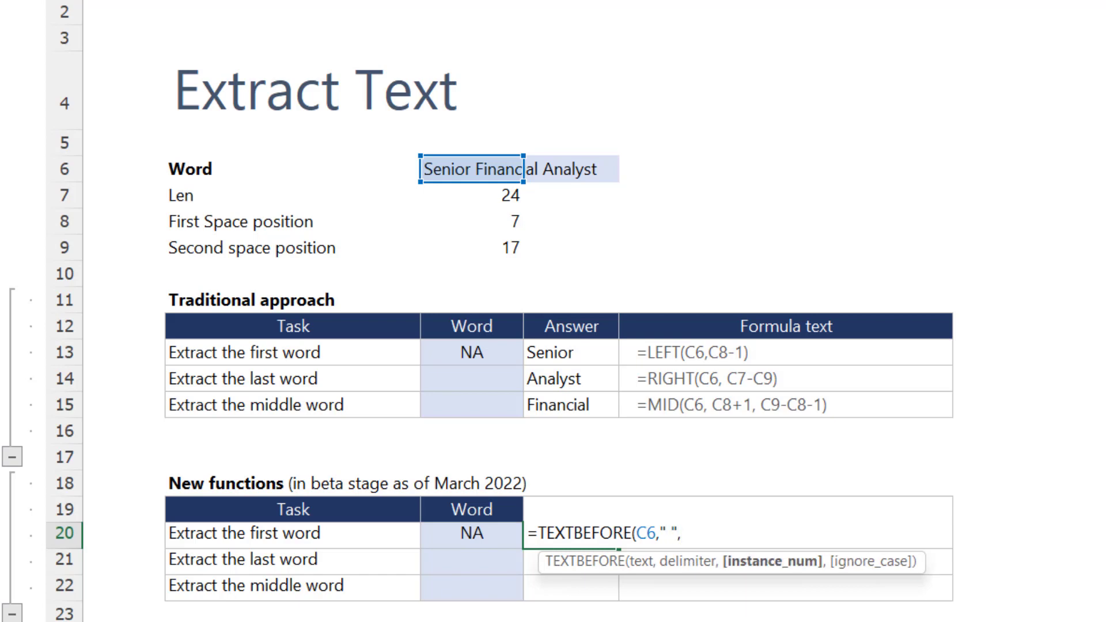
type("1)")
key("Return")
key("Up")
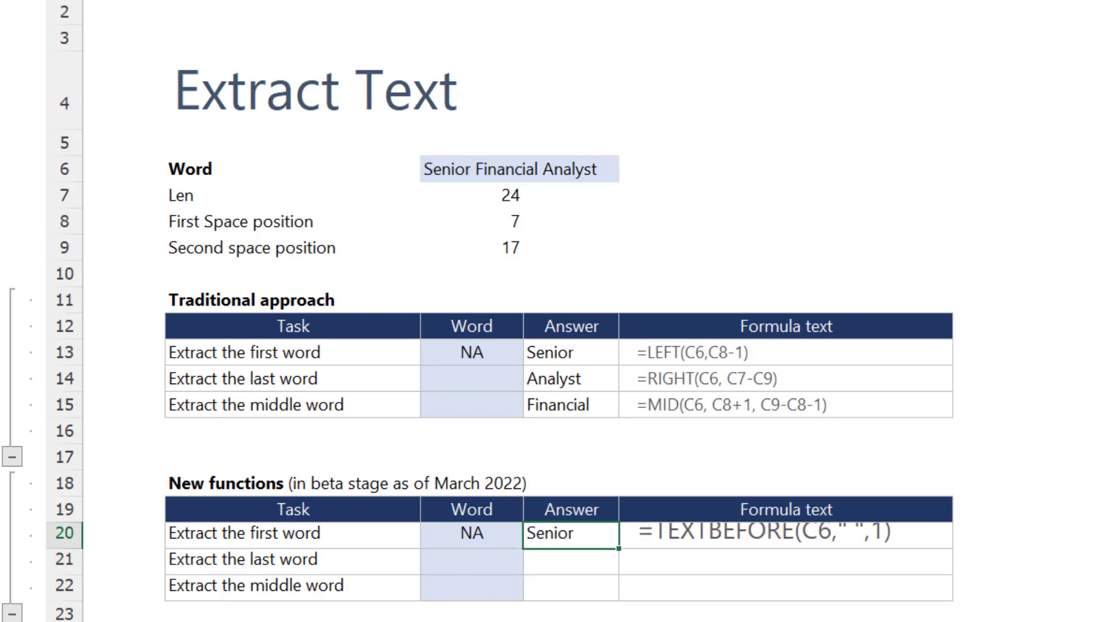
- Extract the last word in the New functions table's Answer cell D21 with =TEXTAFTER(C6," ",2)
key("Down")
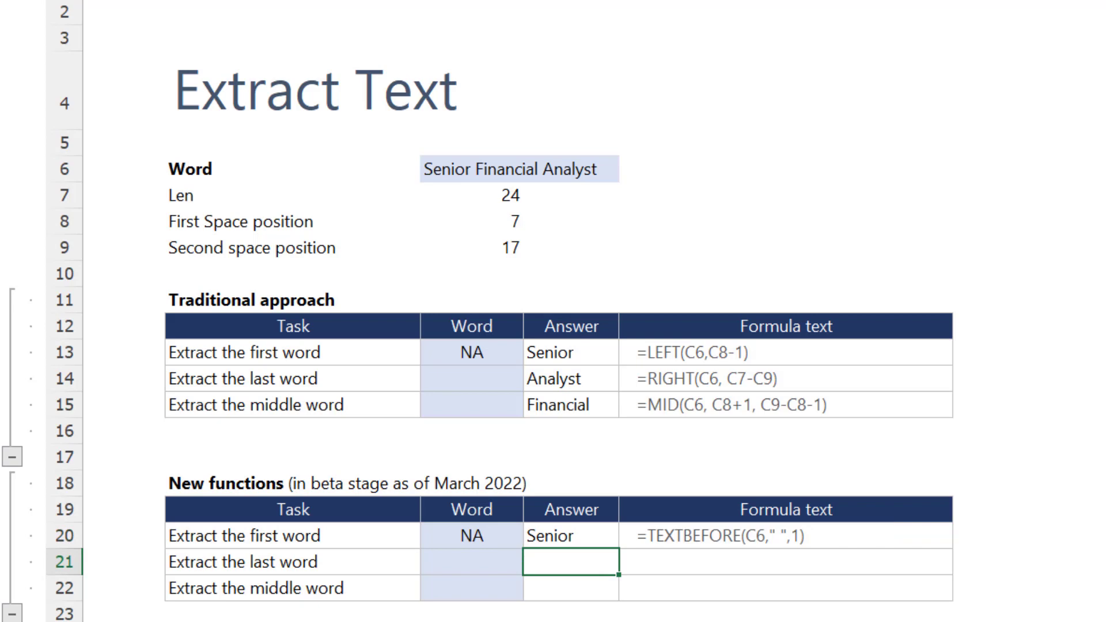
type("=")
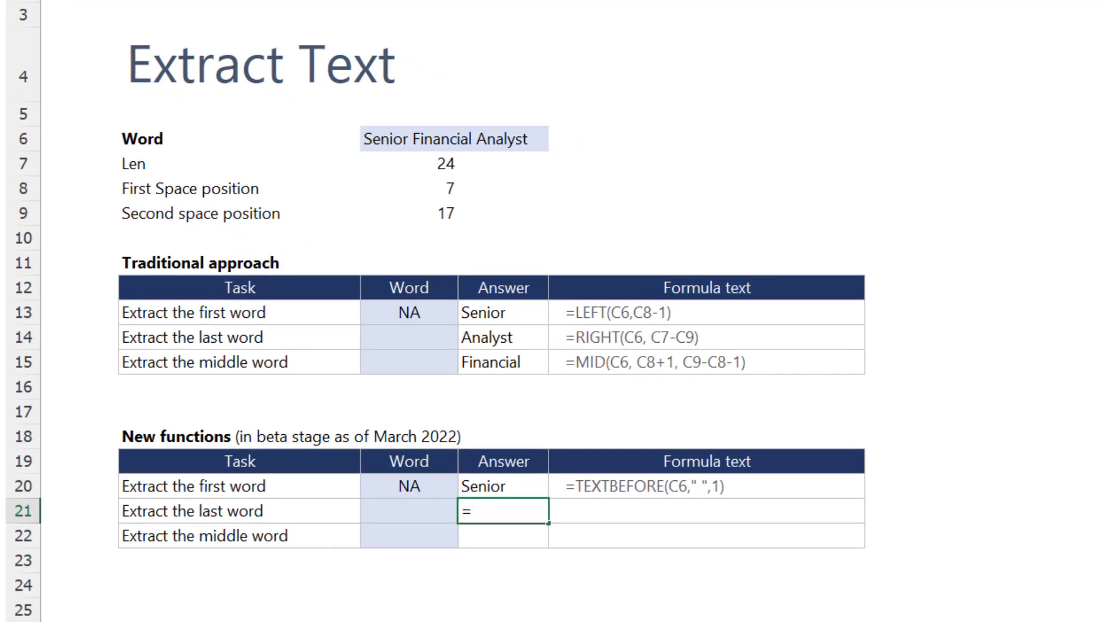
type("Text")
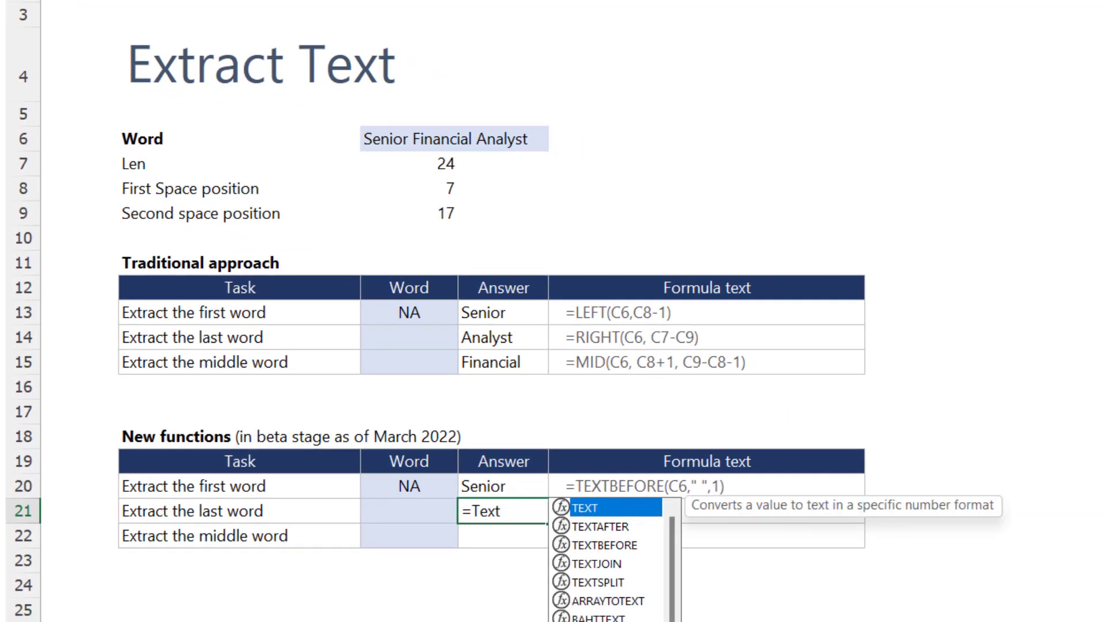
key("Down")
key("Tab")
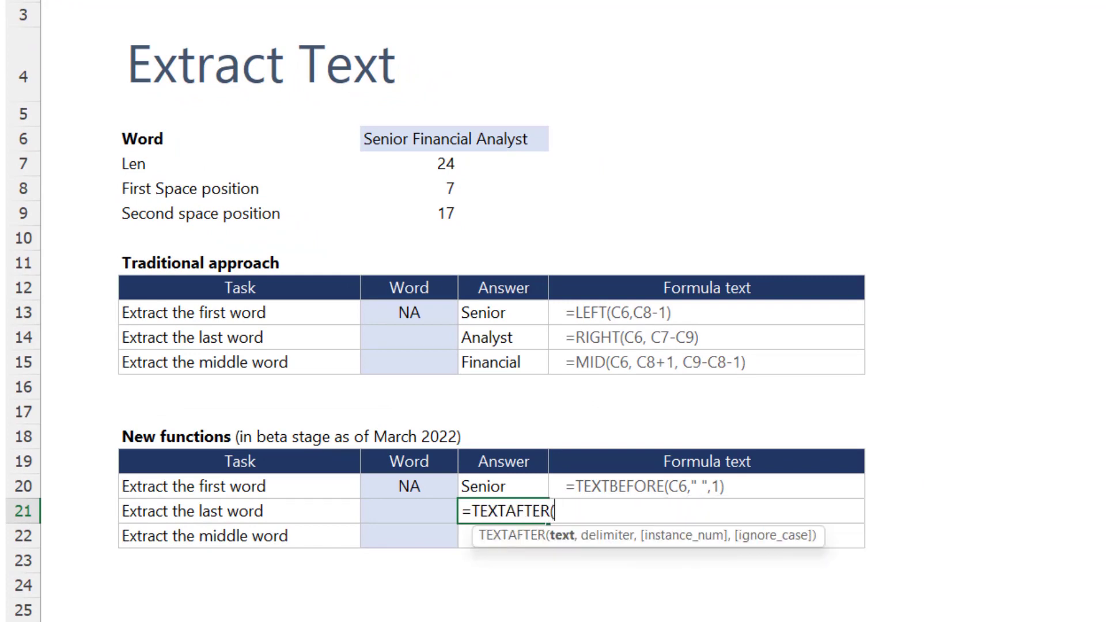
type("C6")
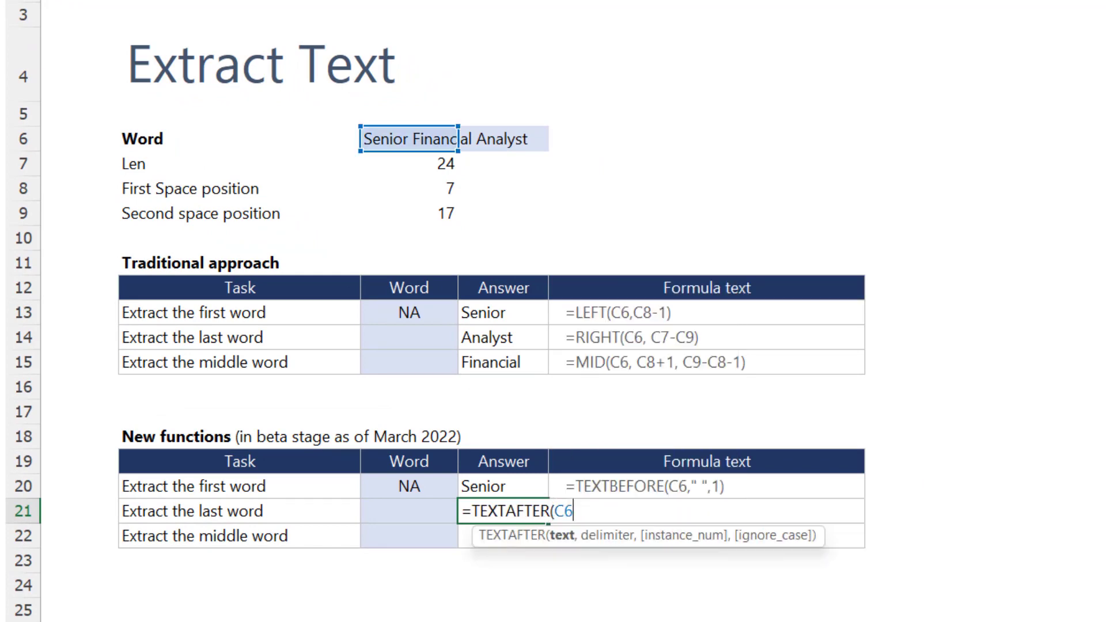
type(",")
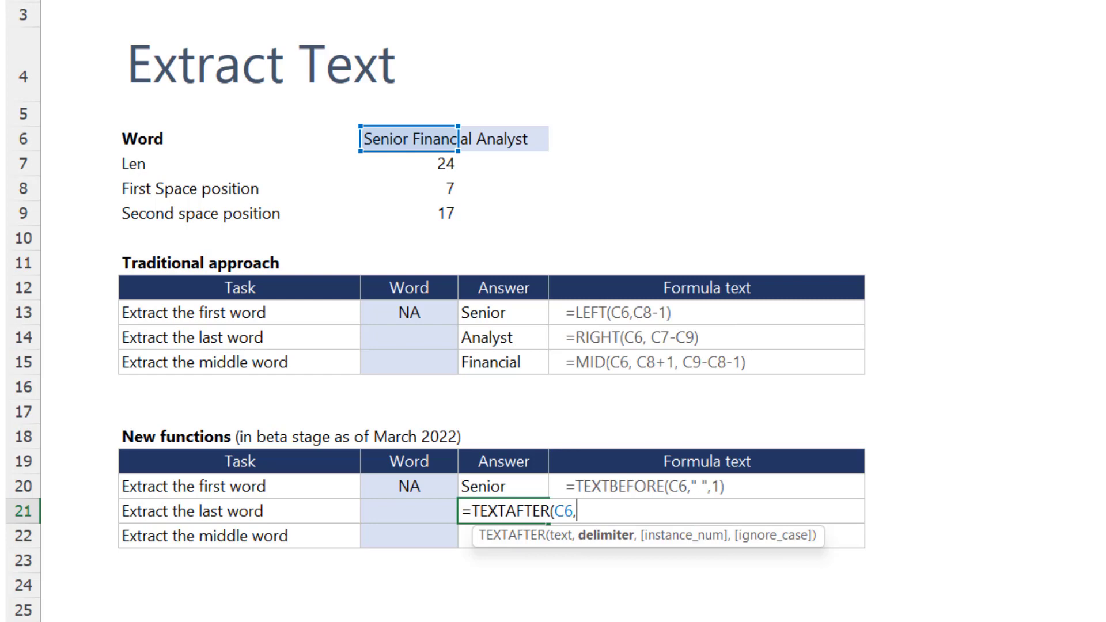
type("\" \",")
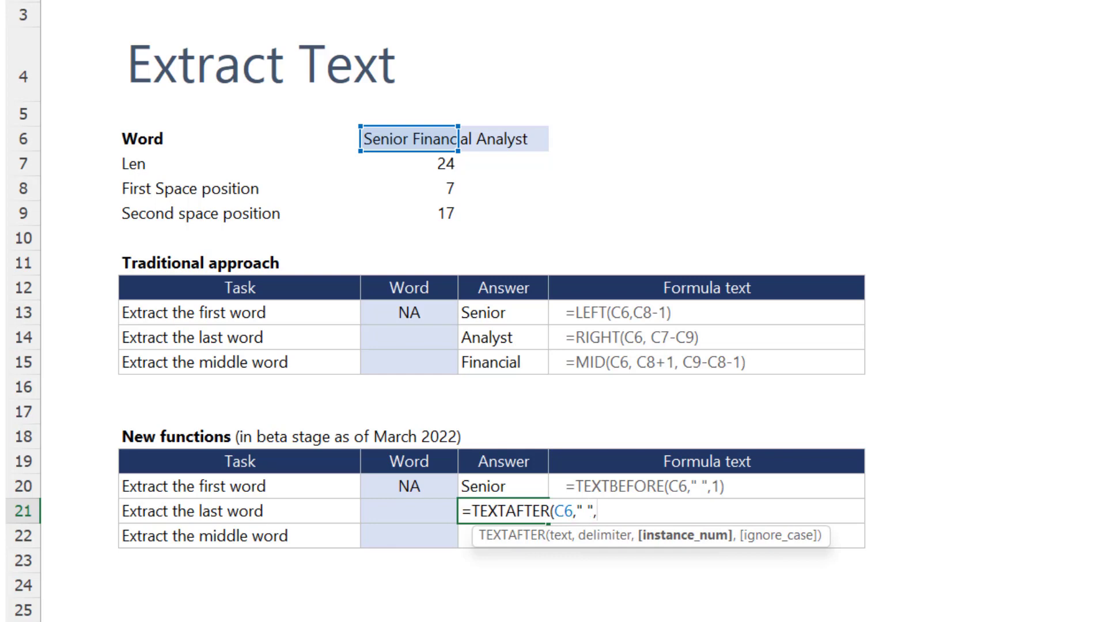
type("2)")
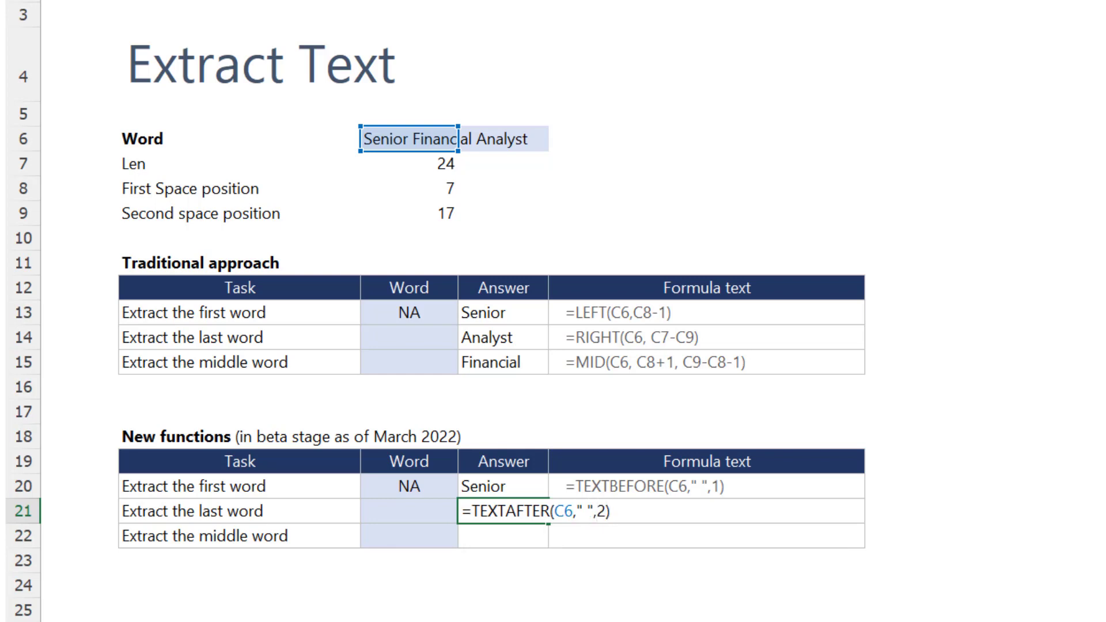
key("Return")
key("Up")
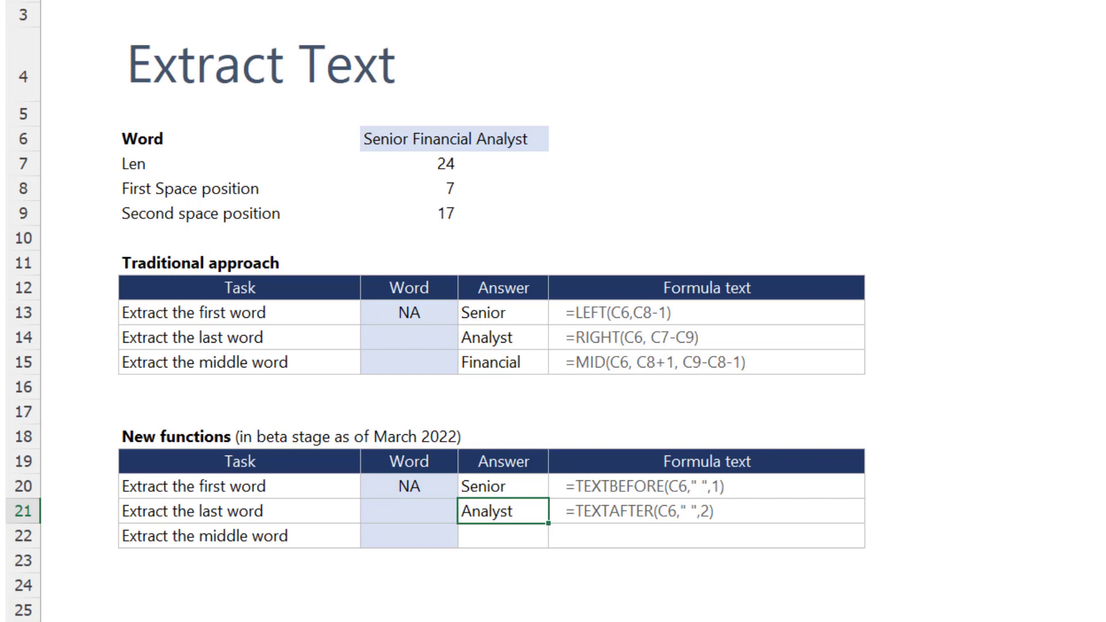
- Return the text after the first space in the middle-word Answer cell D22 with =TEXTAFTER(C6," ",1)
key("Down")
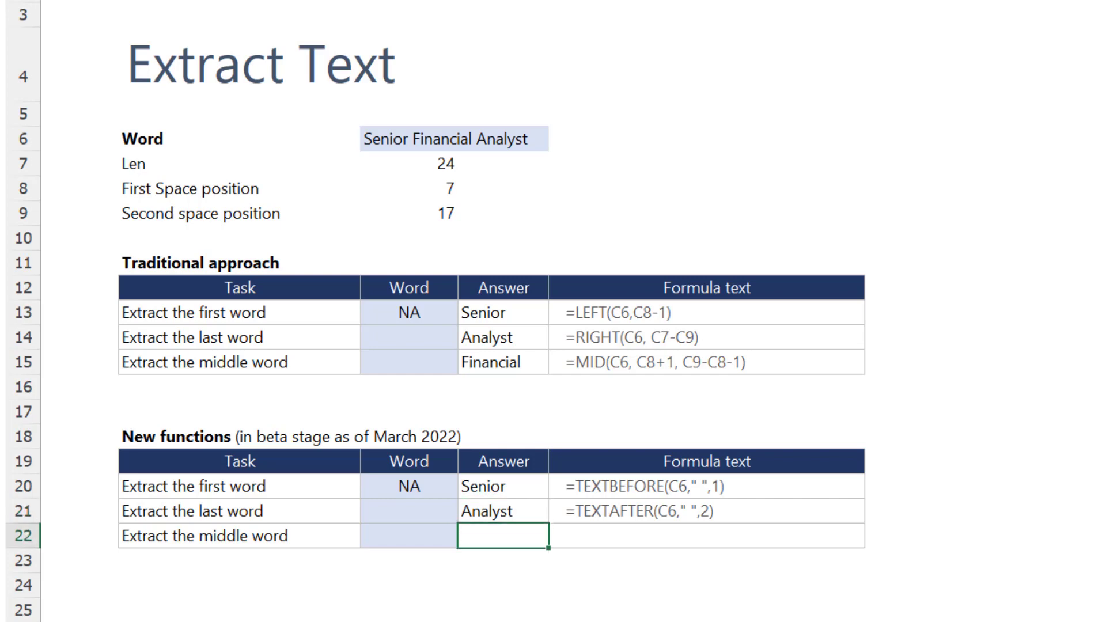
type("=Text")
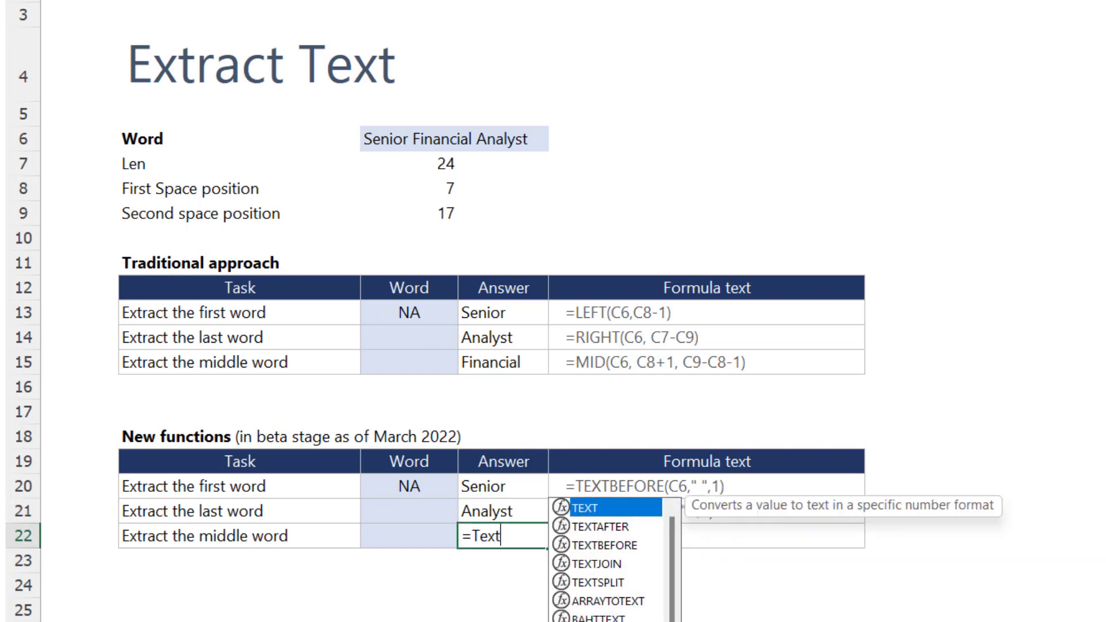
key("Tab")
key("BackSpace")
type("afte")
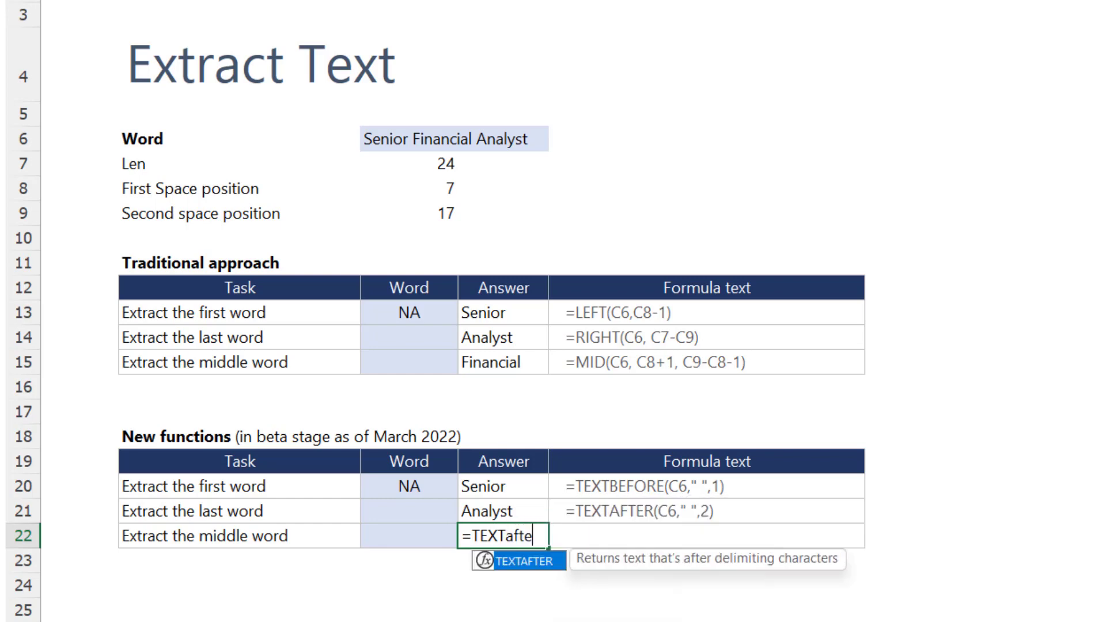
key("Tab")
type("C6")
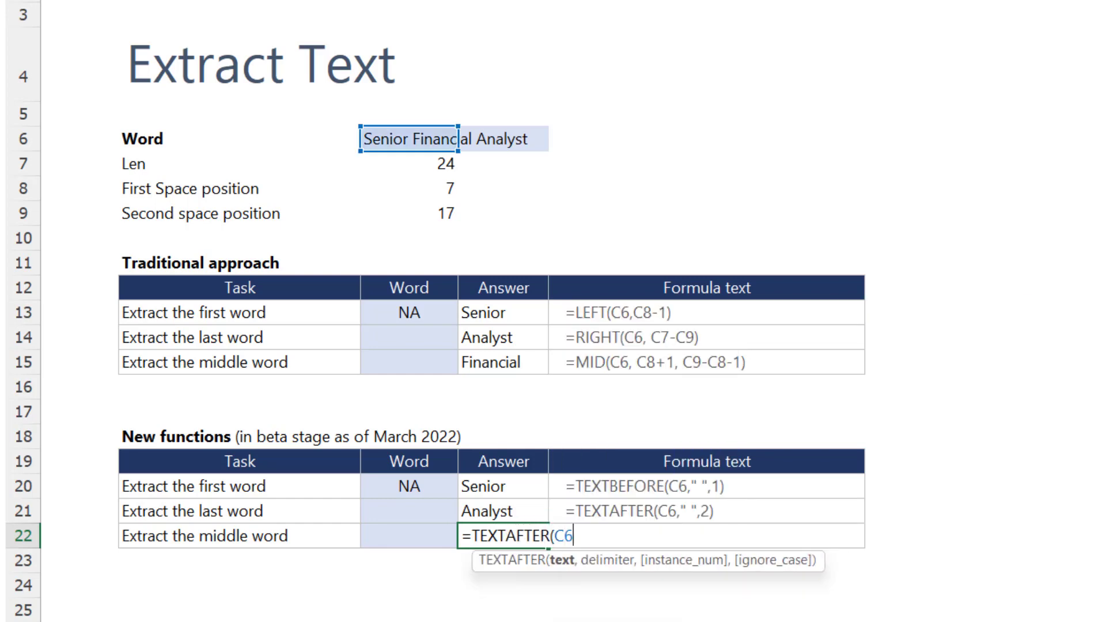
type(",\" \"")
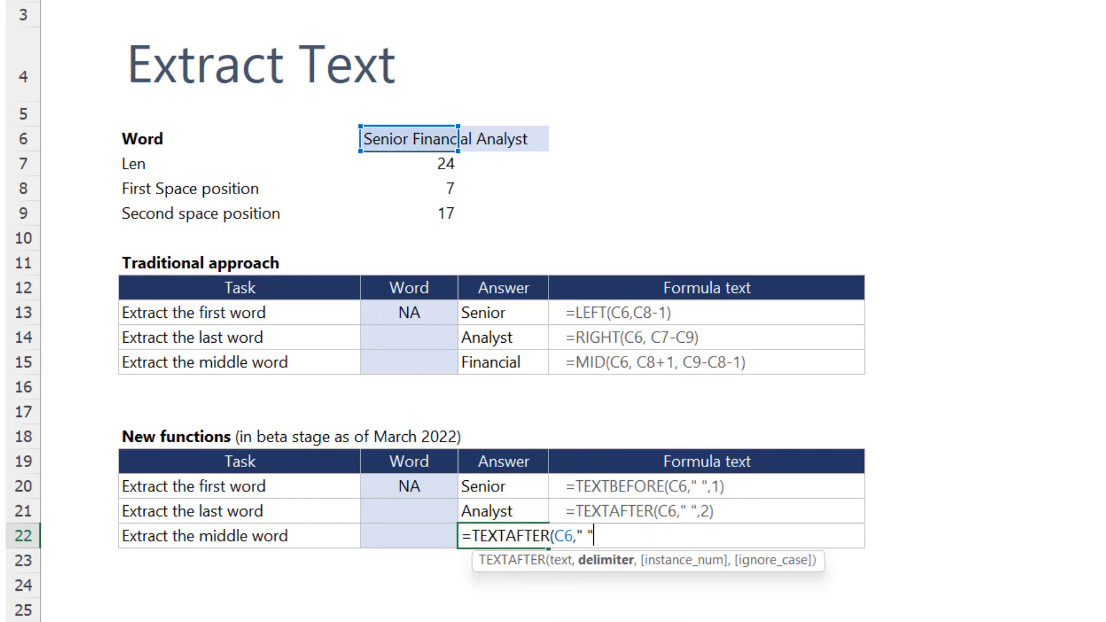
type(",")
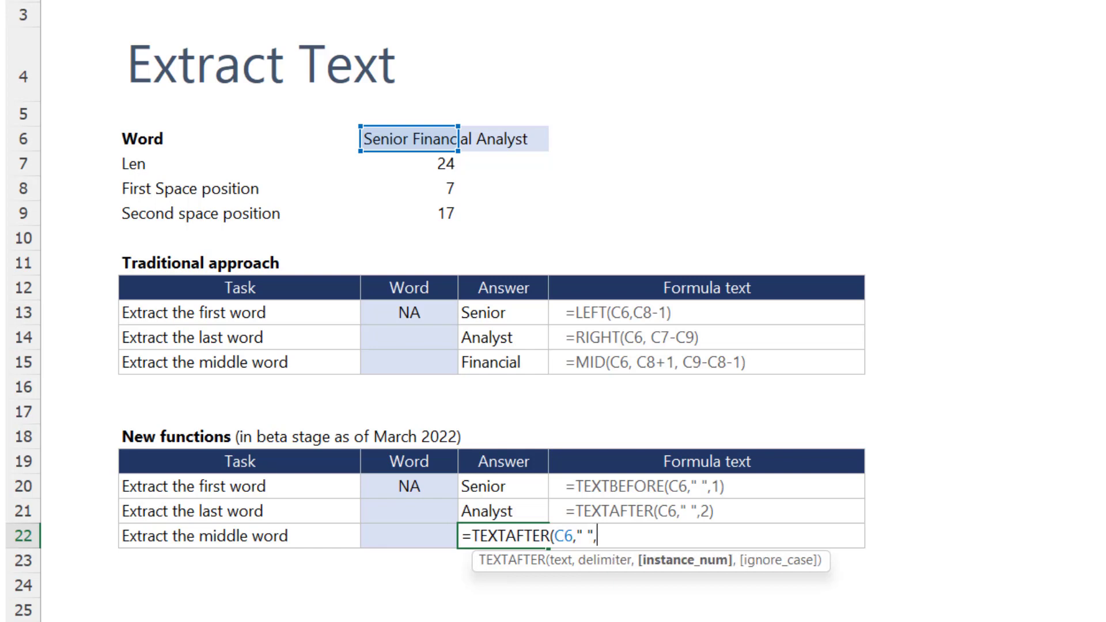
type("1)")
key("ctrl+Return")
key("F2")
key("ctrl+Return")
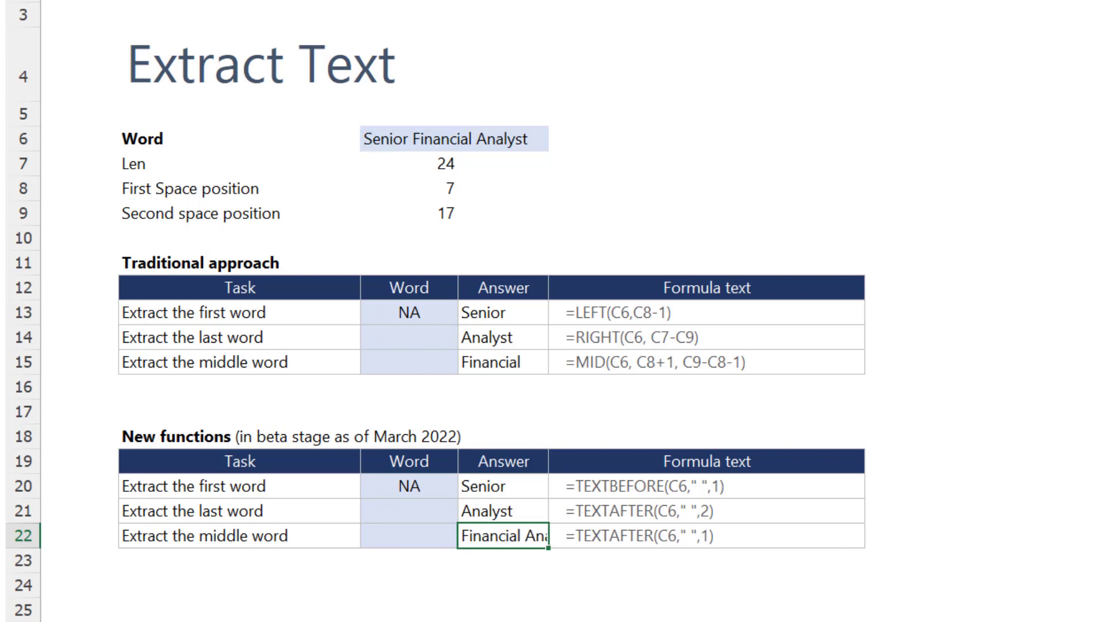
key("Down")
key("Down")
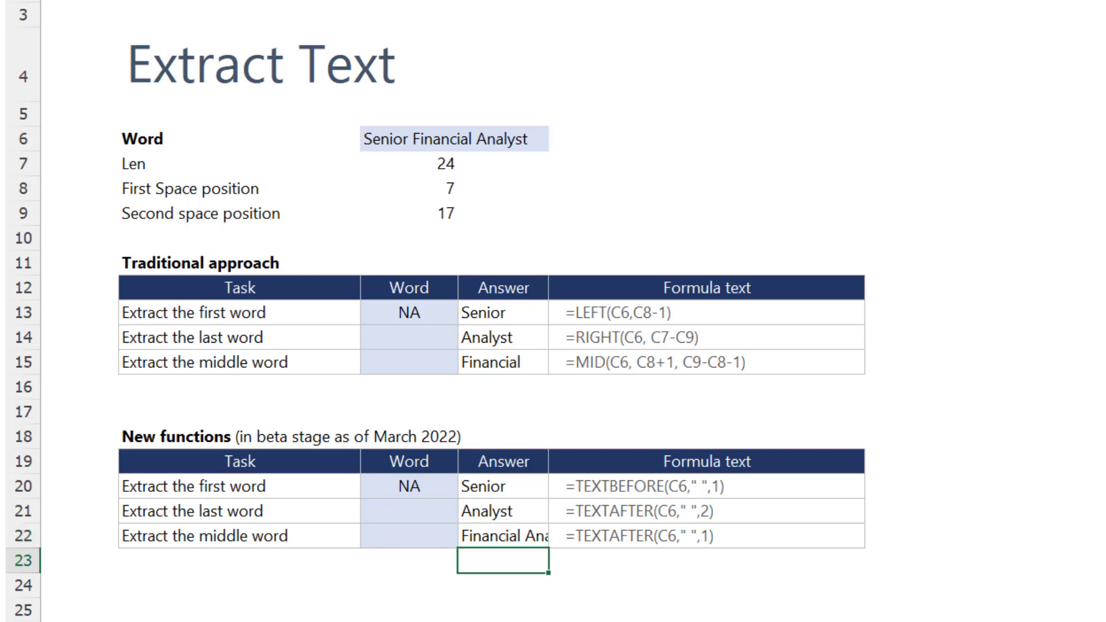
key("Up")
key("Up")
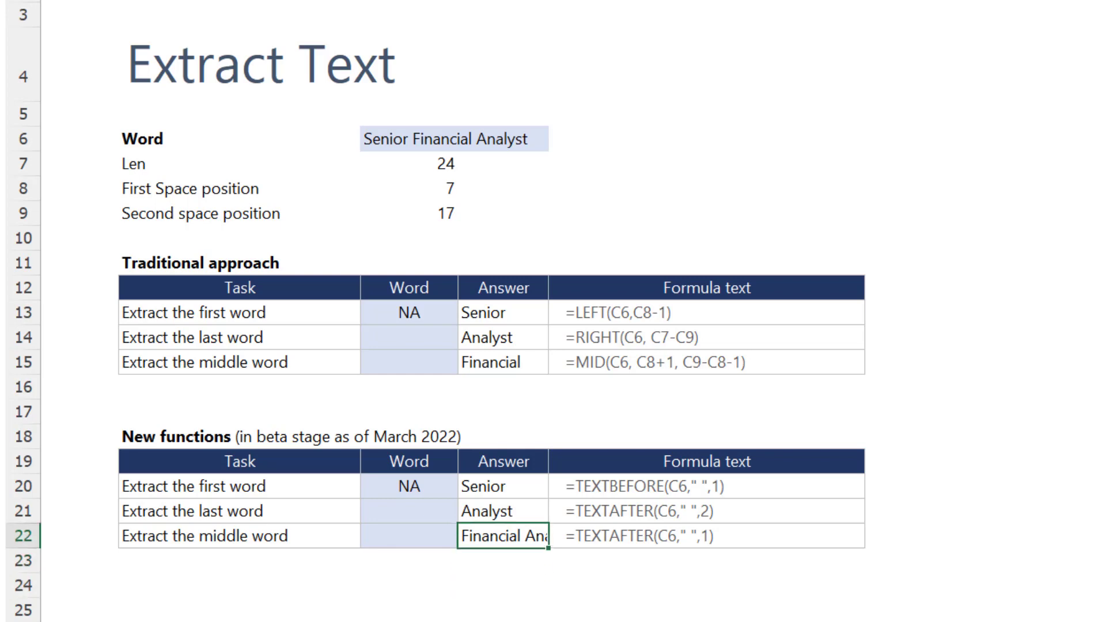
key("Down")
key("Down")
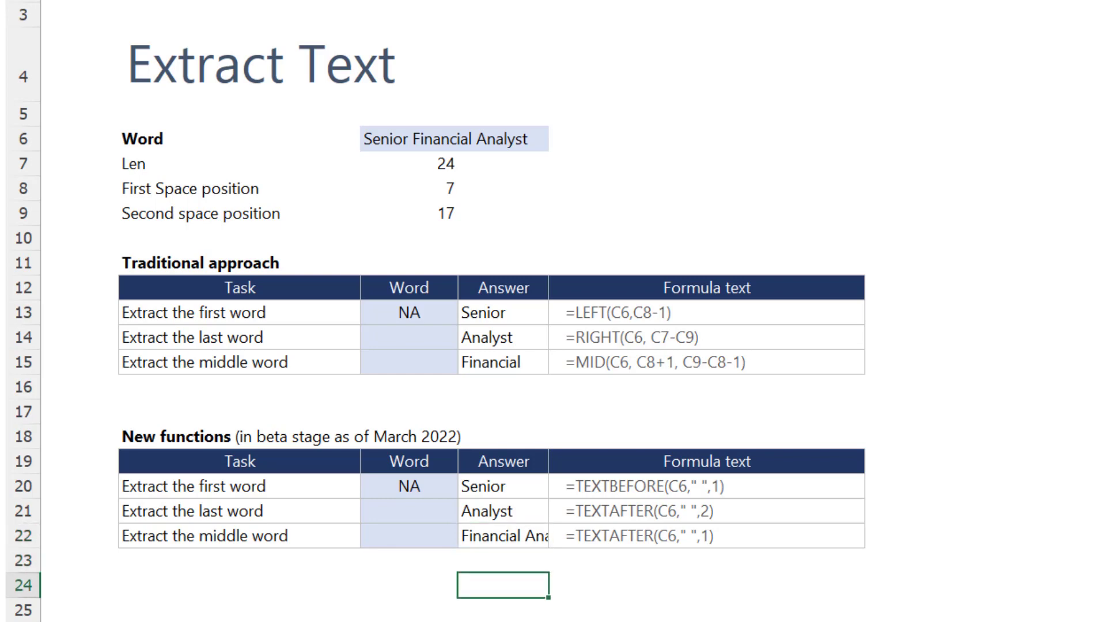
type("=Tex")
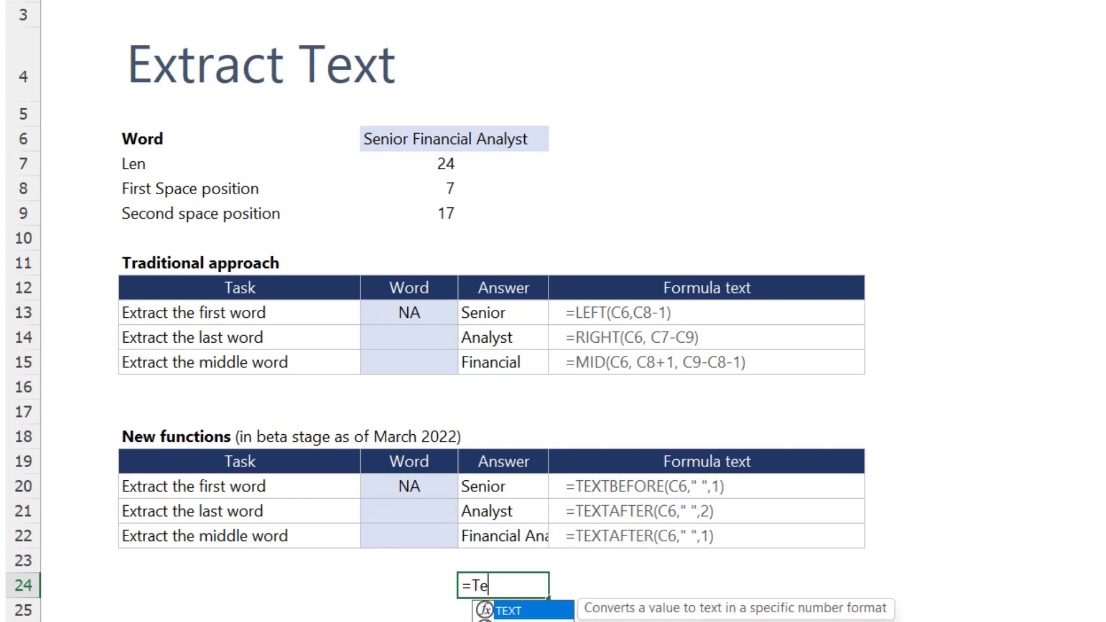
key("Escape")
- Split the text in C6 into separate columns from cell B24, below the New functions table, with =TEXTSPLIT(C6," ")
key("Left")
key("Left")
type("=Textsp")
key("Tab")
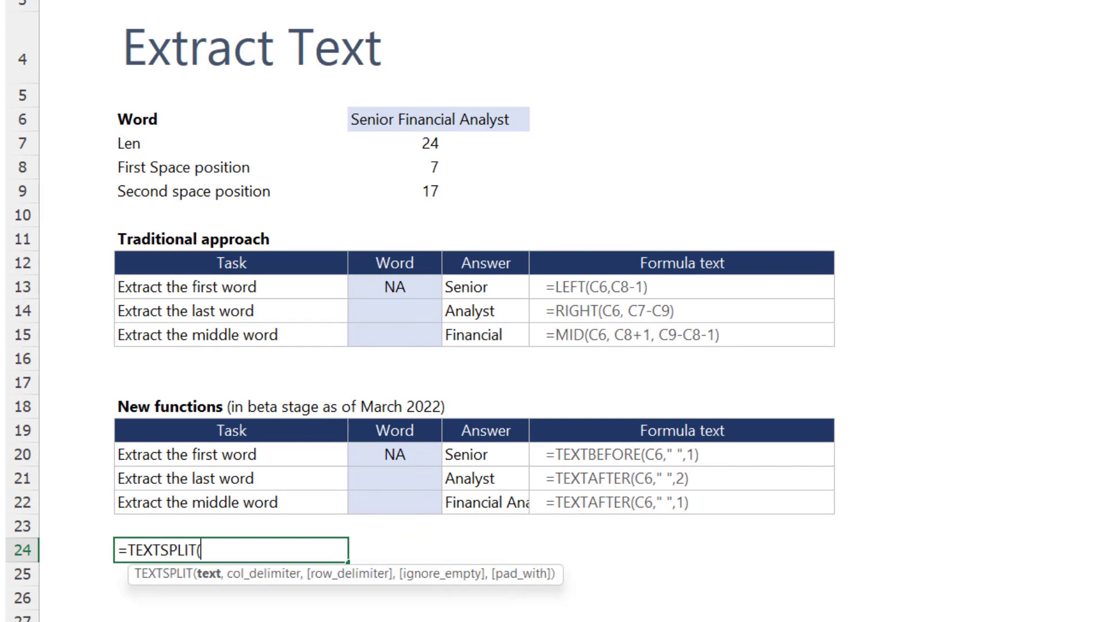
type("C6,")
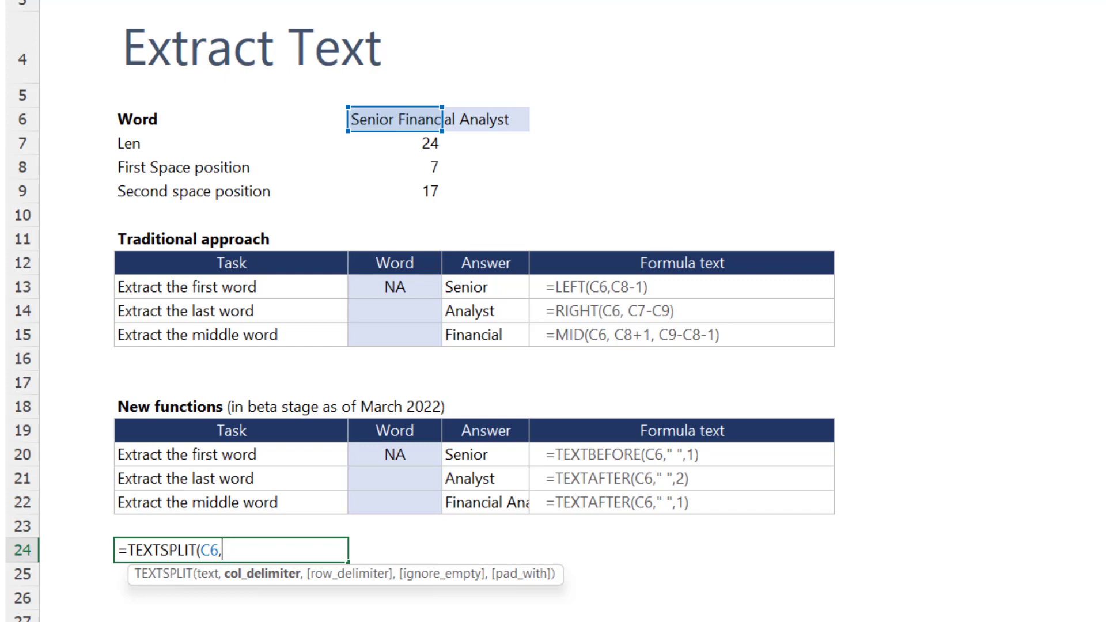
type("\" \")")
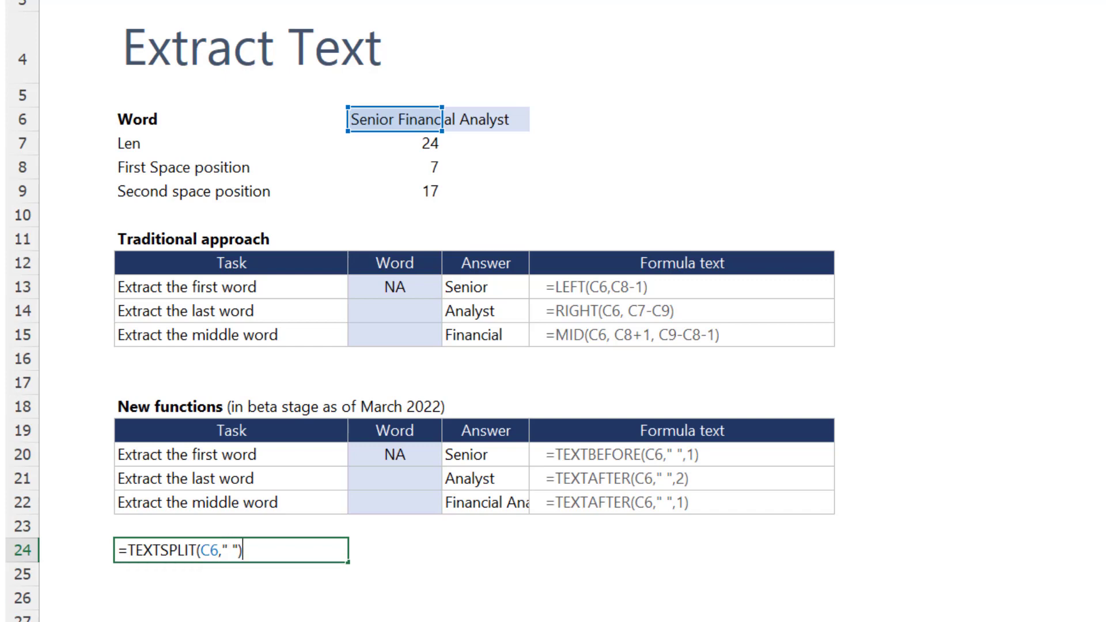
key("Left")
key("Right")
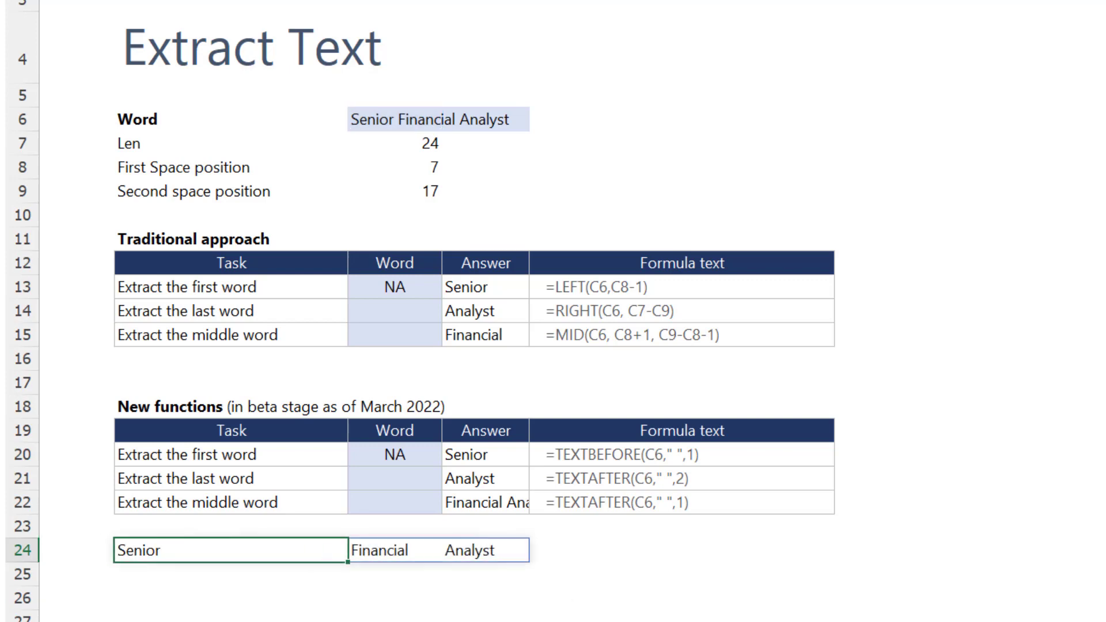
- Change the B24 formula to split the words down rows by skipping the column delimiter, giving =TEXTSPLIT(C6, , " ")
key("F2")
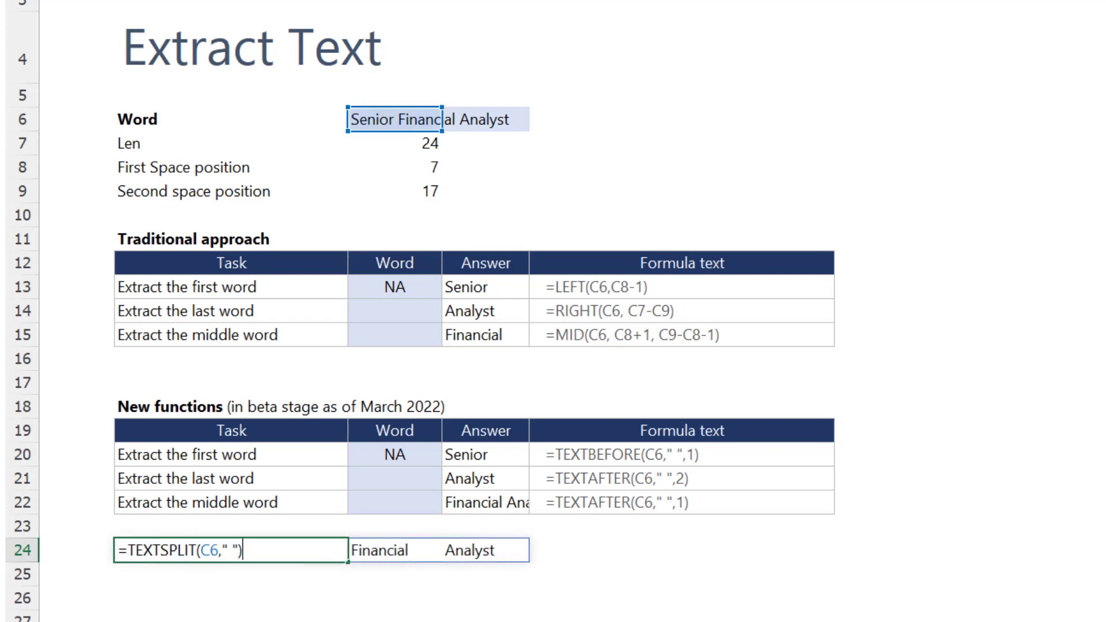
key("Left")
key("Left")
key("Left")
key("Left")
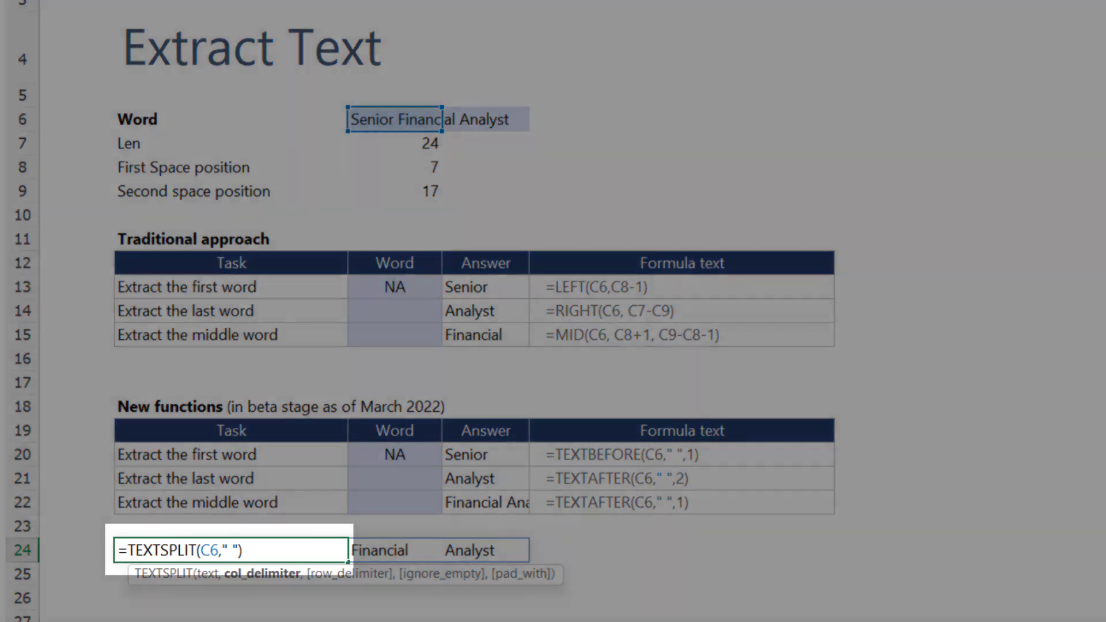
type(",")
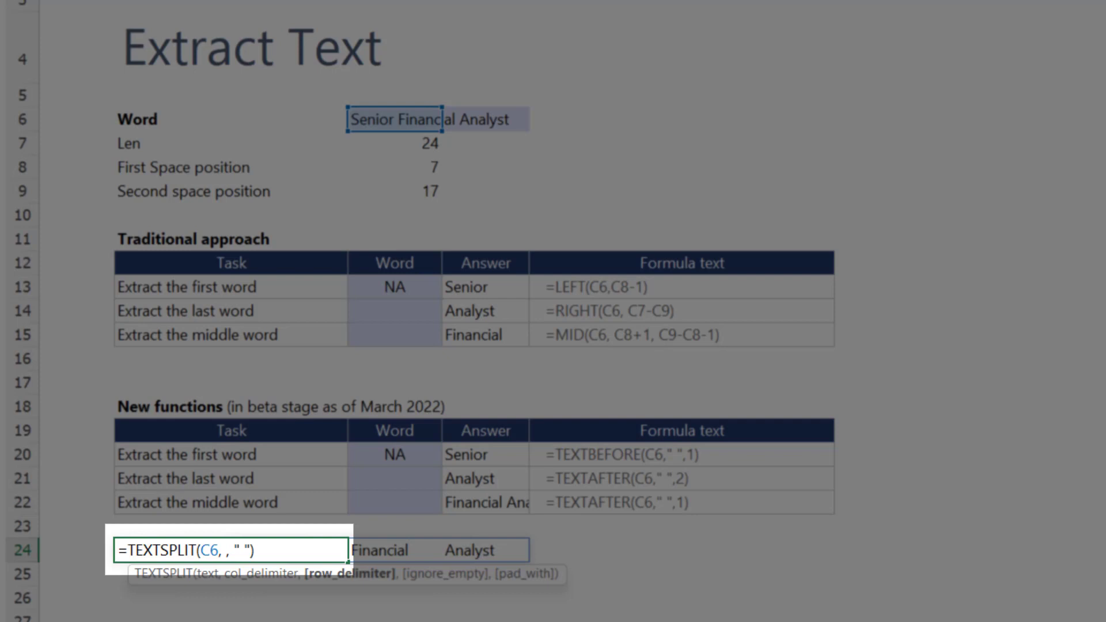
key("Return")
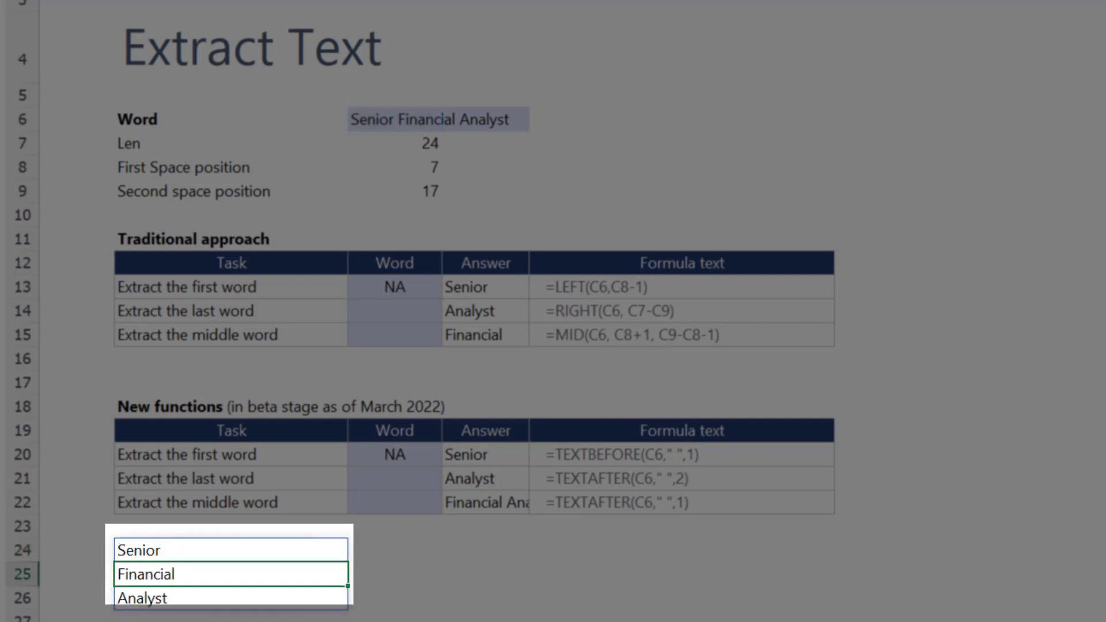
key("Up")
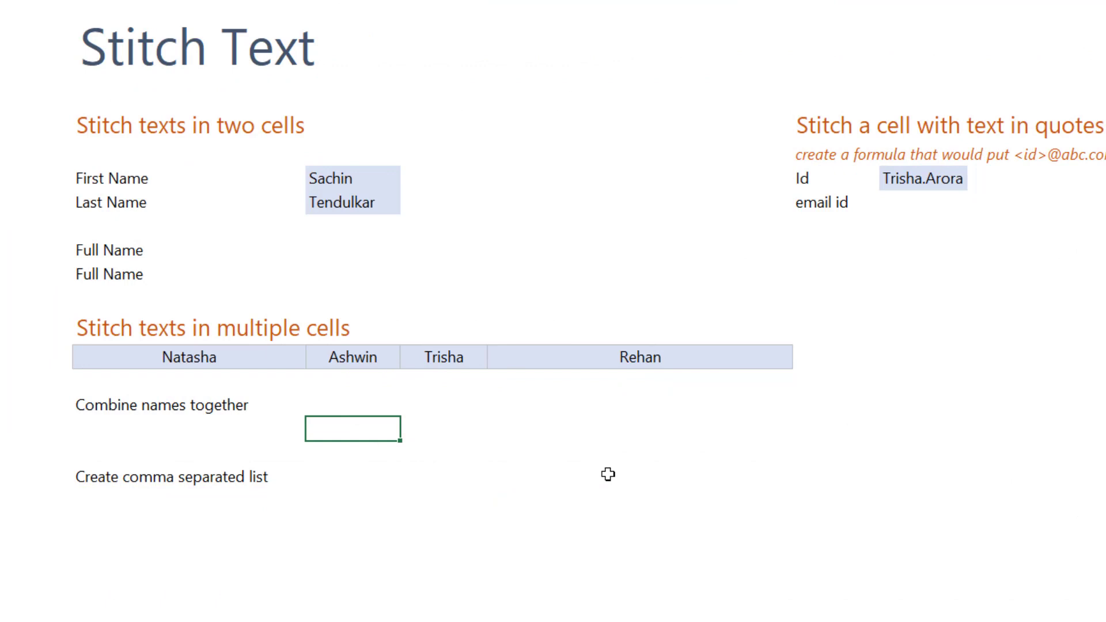
- Join the first and last name with a space in the first Full Name cell, C11, with =C8&" "&C9
left_click(376, 178)
left_click(375, 203)
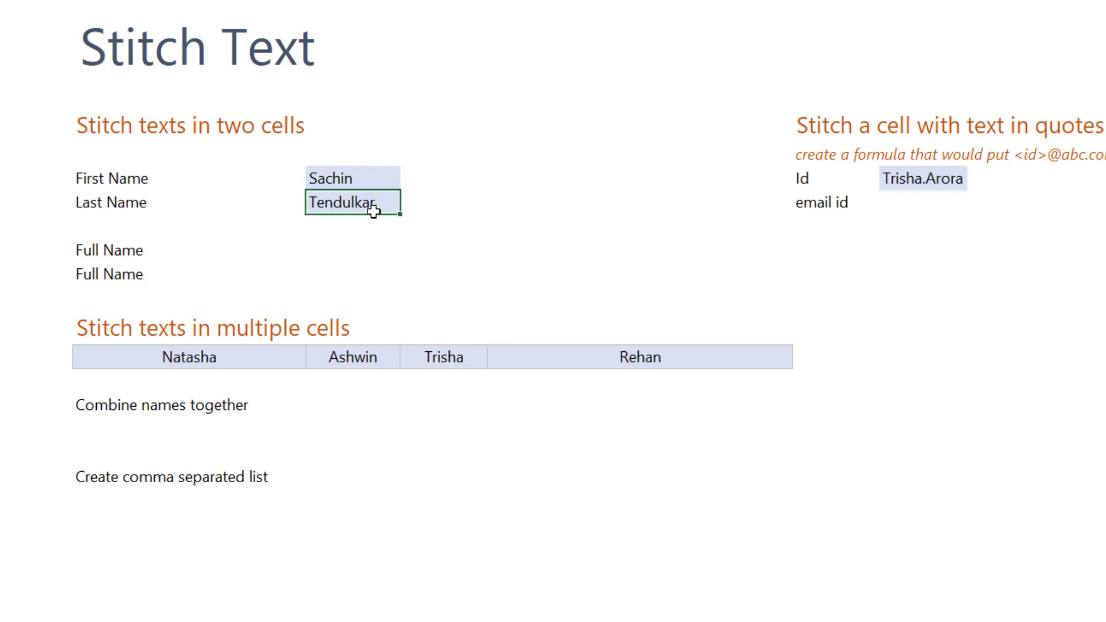
left_click(327, 252)
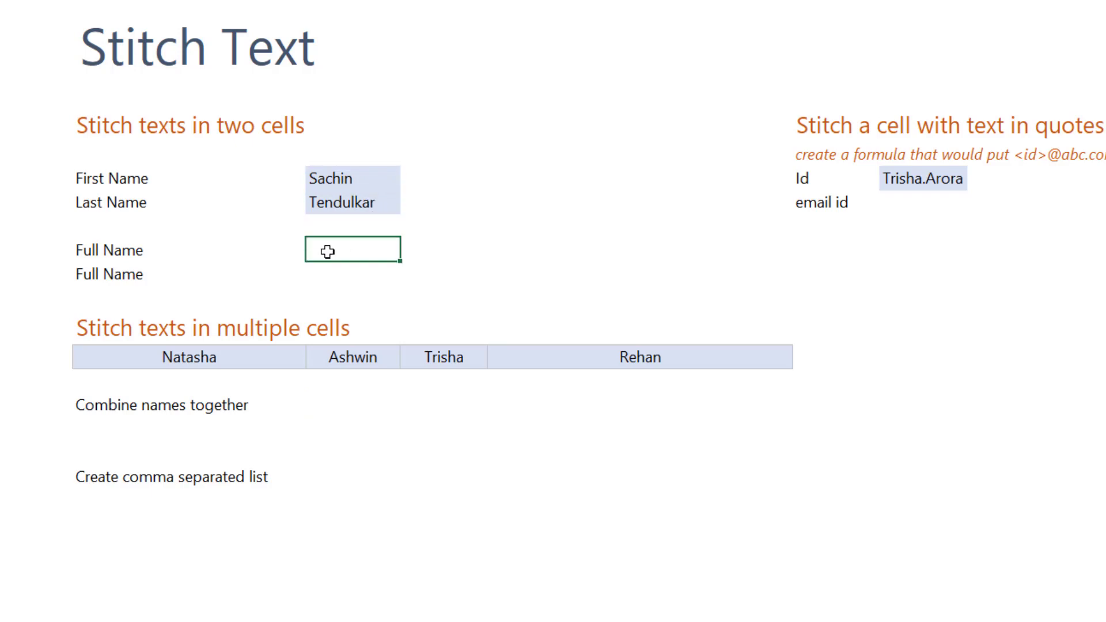
type("=")
left_click(399, 203)
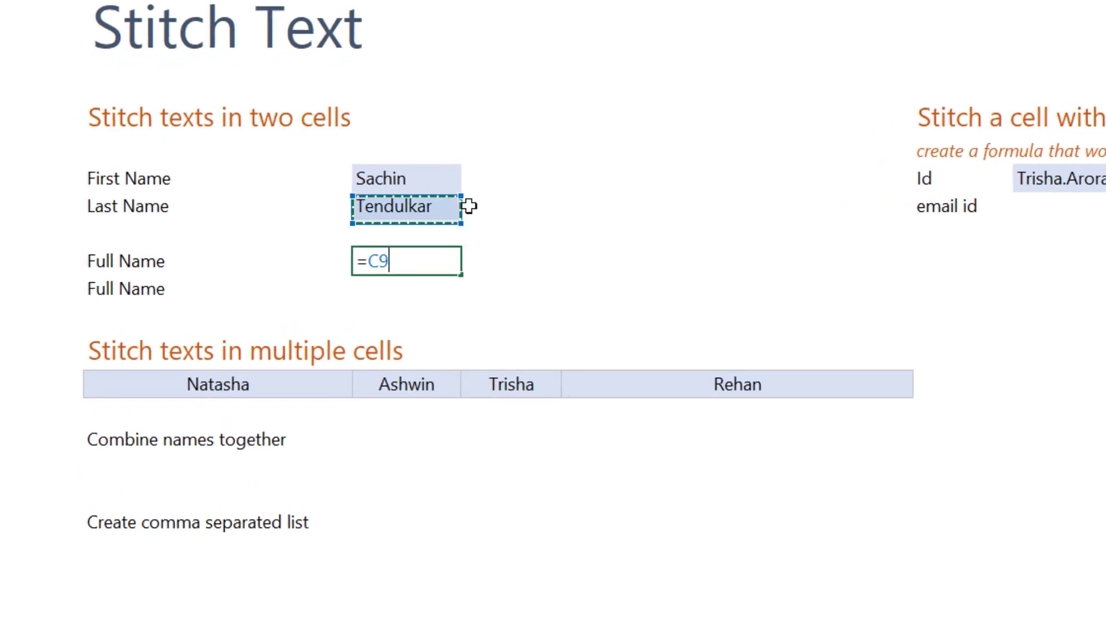
key("Up")
type("&")
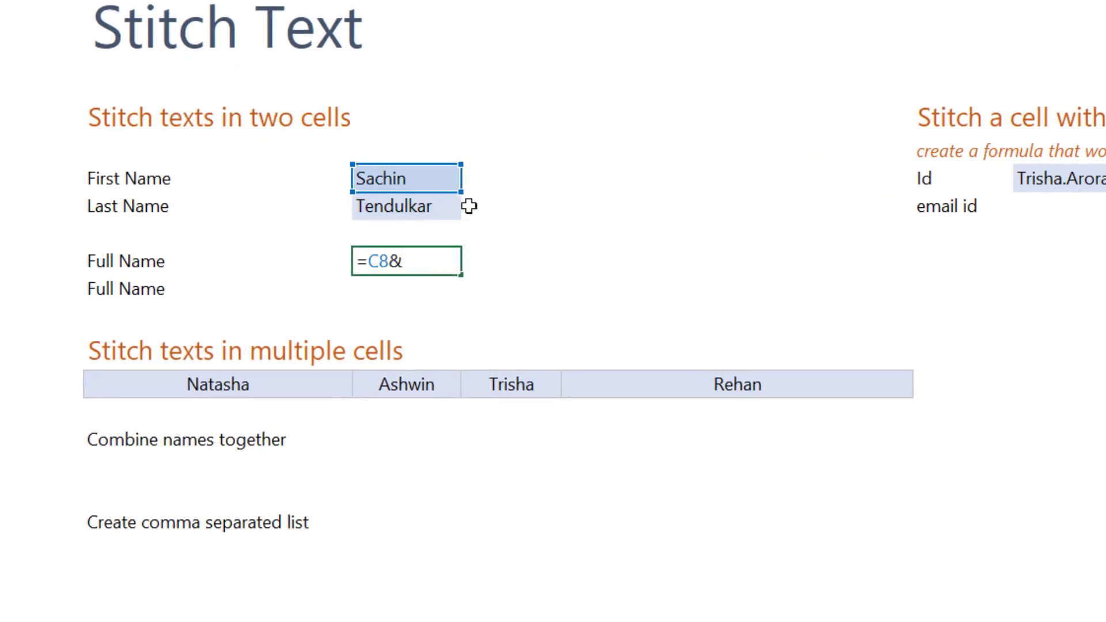
type("\" \"&")
key("Up")
key("Up")
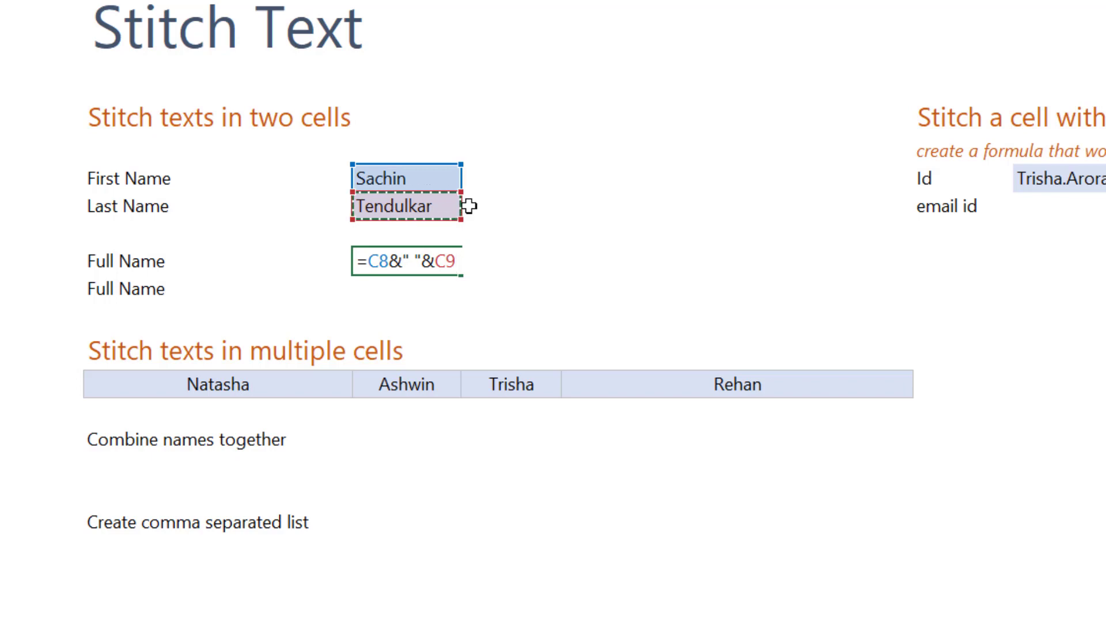
key("Return")
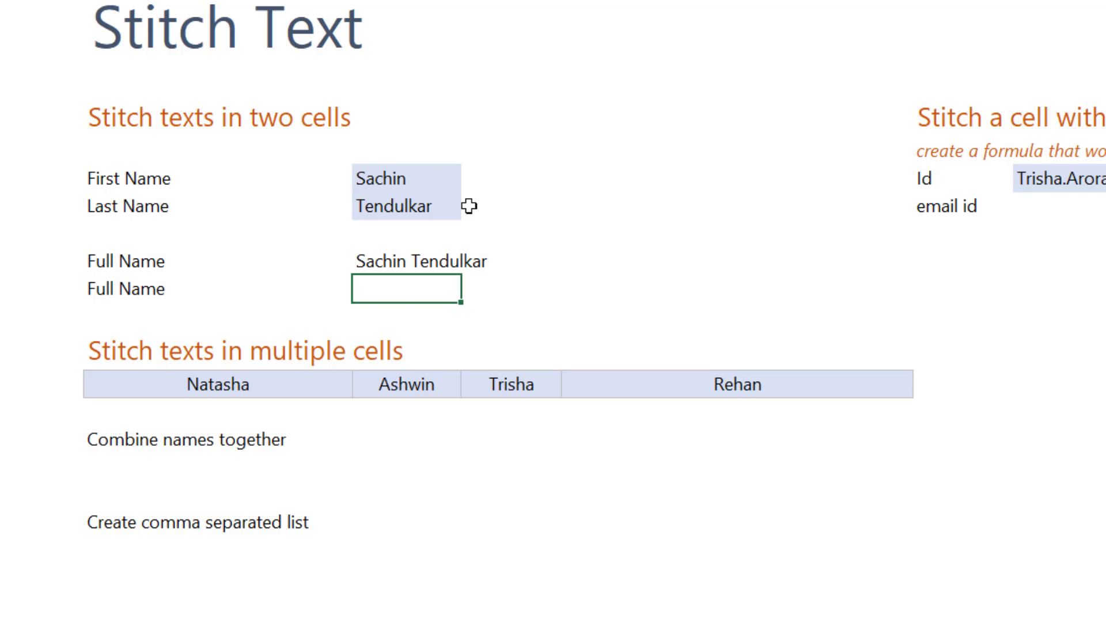
- Build the second Full Name in C12 with =CONCATENATE(C8," ",C9)
type("=C")
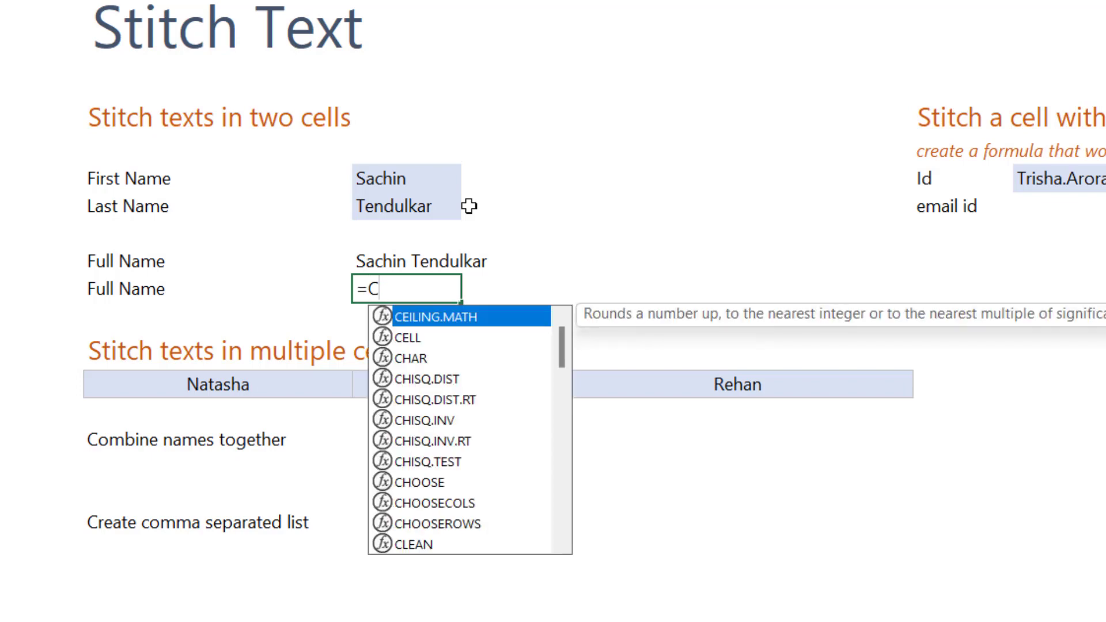
type("oNCATENATE(")
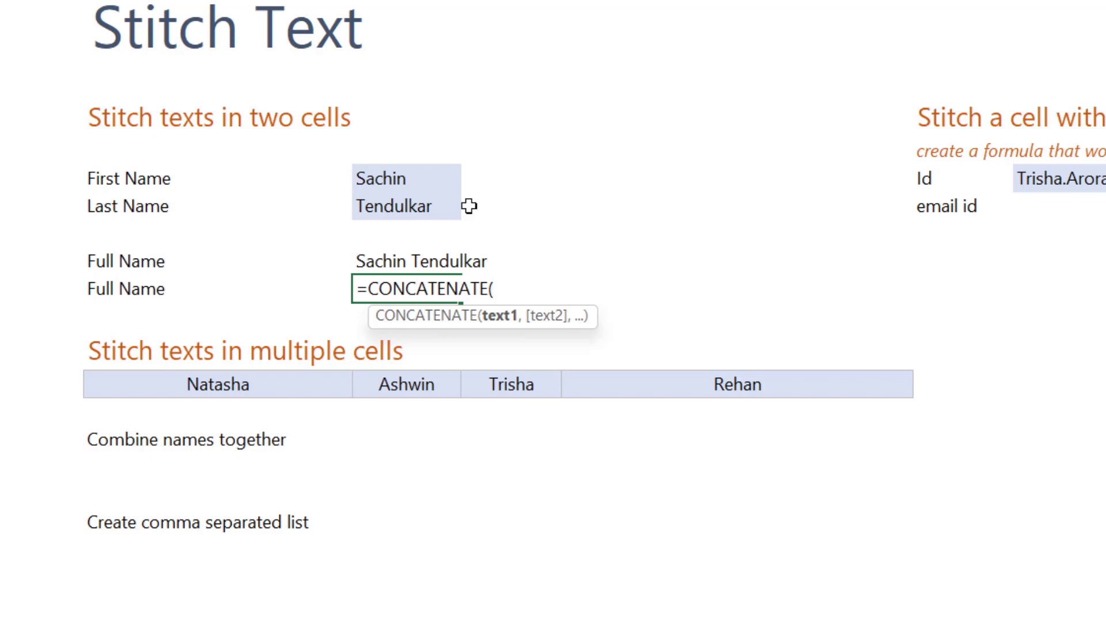
key("Up")
key("Up")
key("Up")
key("Up")
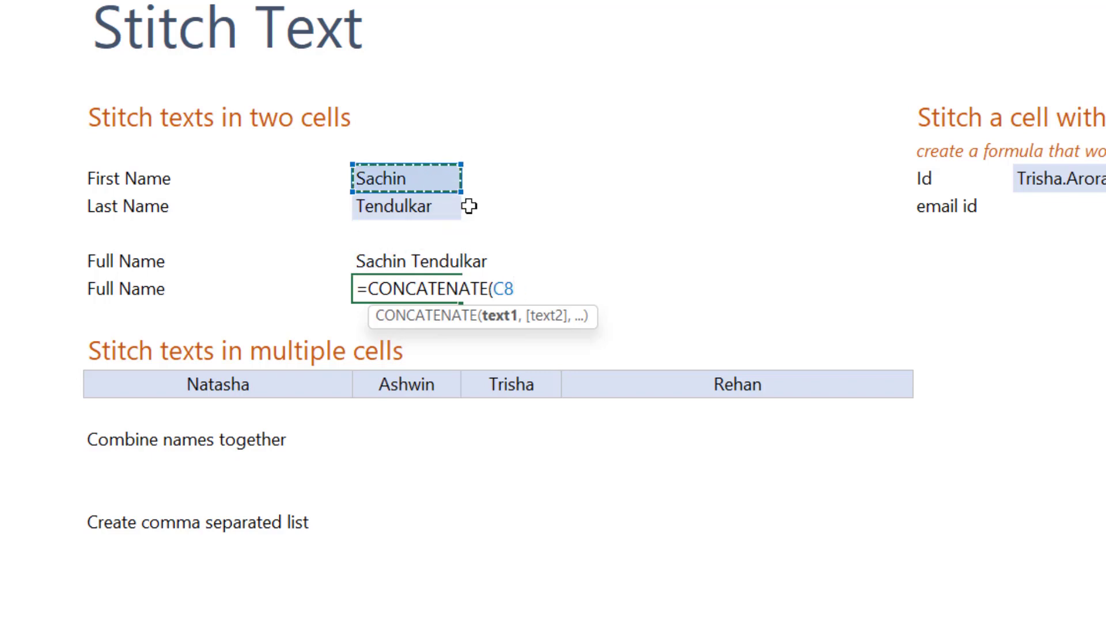
type(",\" ")
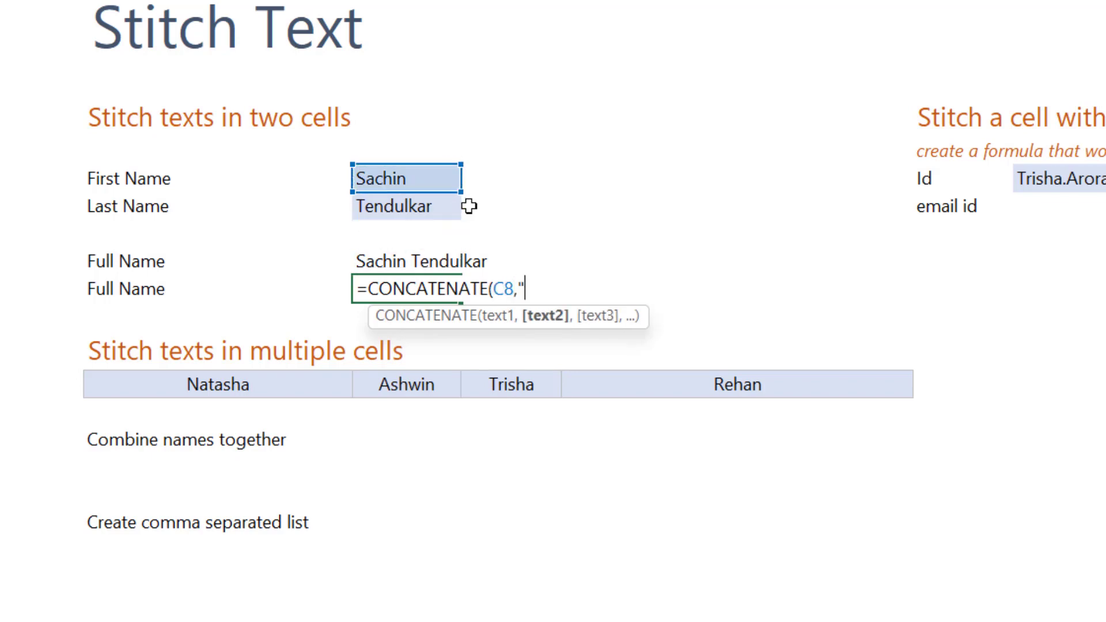
type("\",")
key("Up")
key("Up")
key("Up")
type(")")
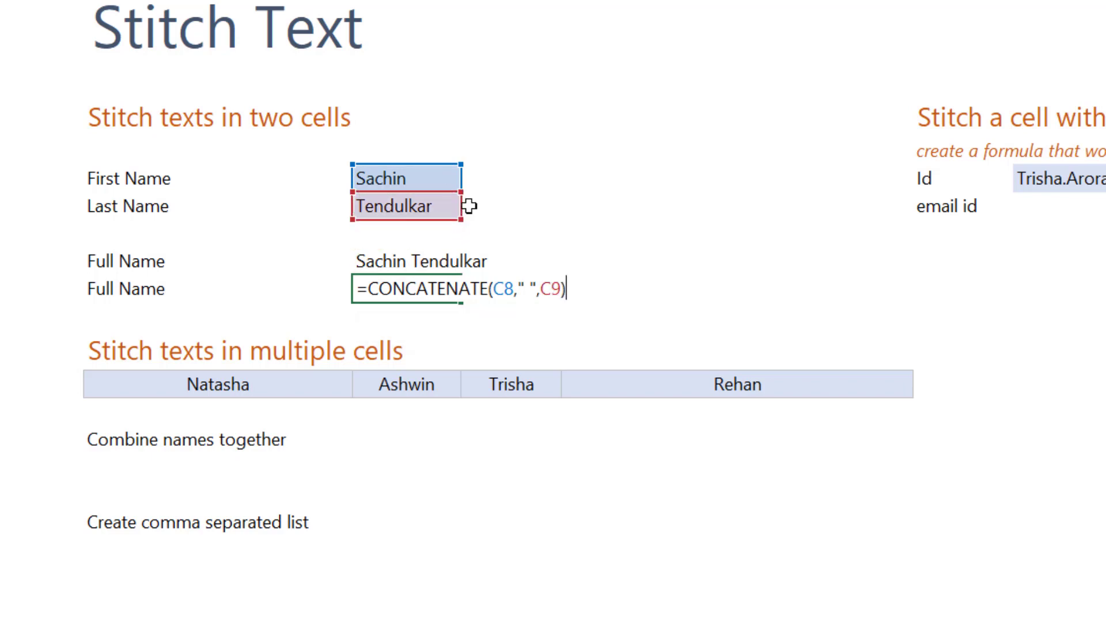
key("Return")
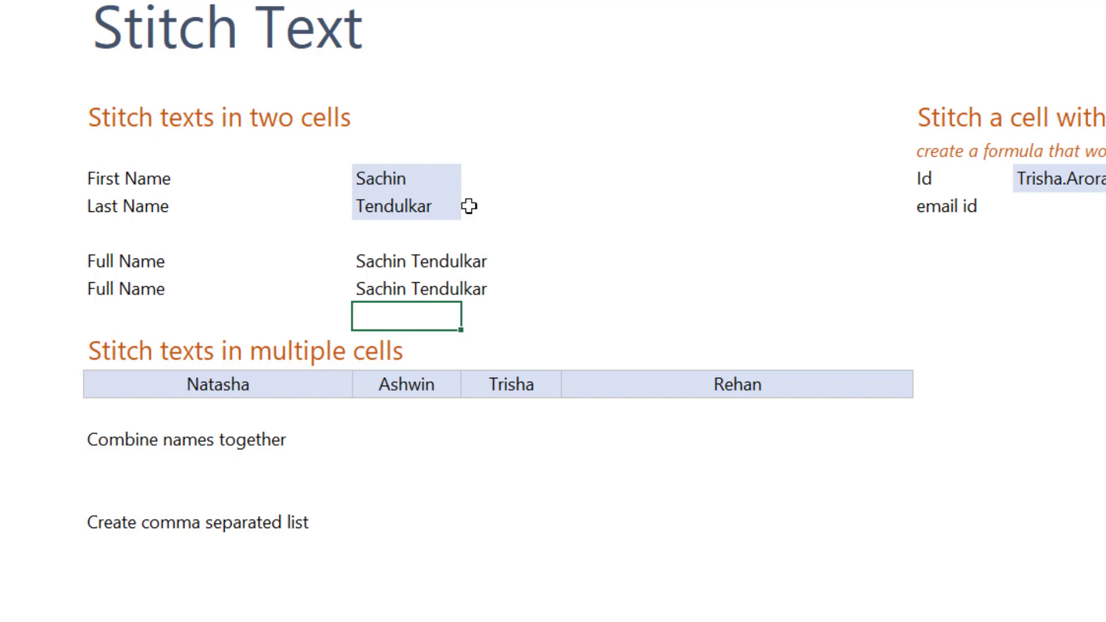
- Combine the four names of row 15 without separators in C17, beside Combine names together, with =CONCAT(B15:E15)
key("Down")
key("Down")
key("Down")
key("Down")
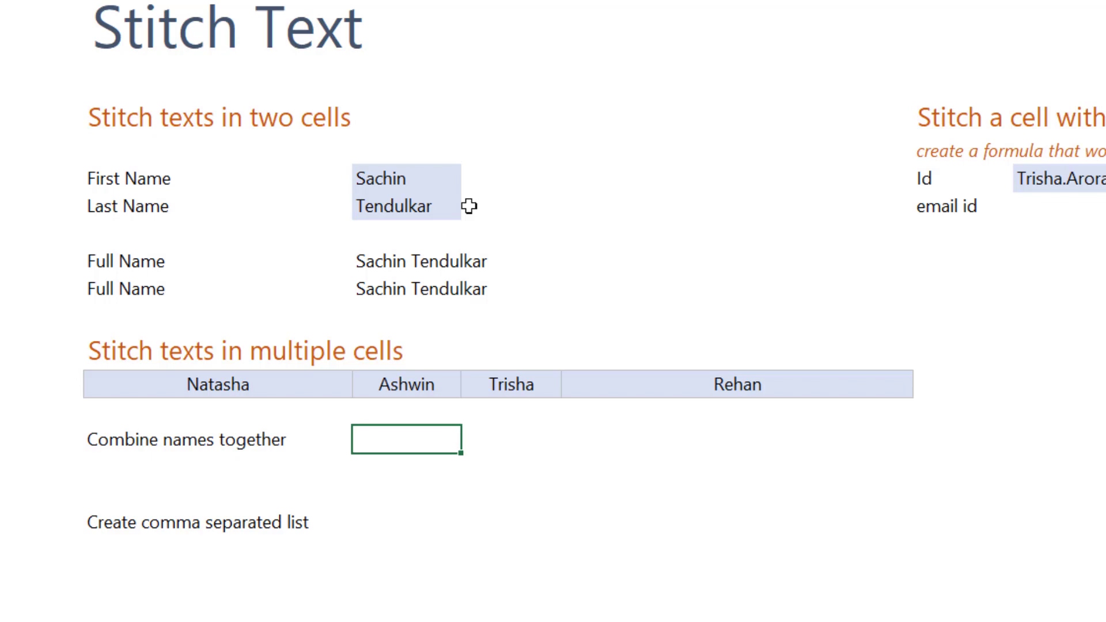
type("=C")
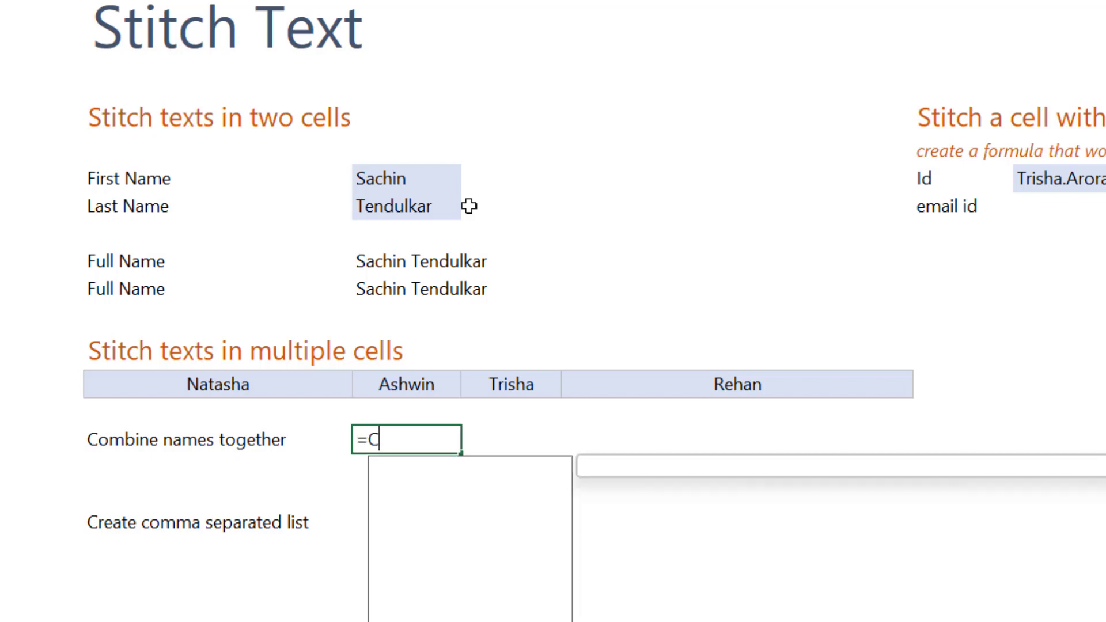
type("onc")
key("Tab")
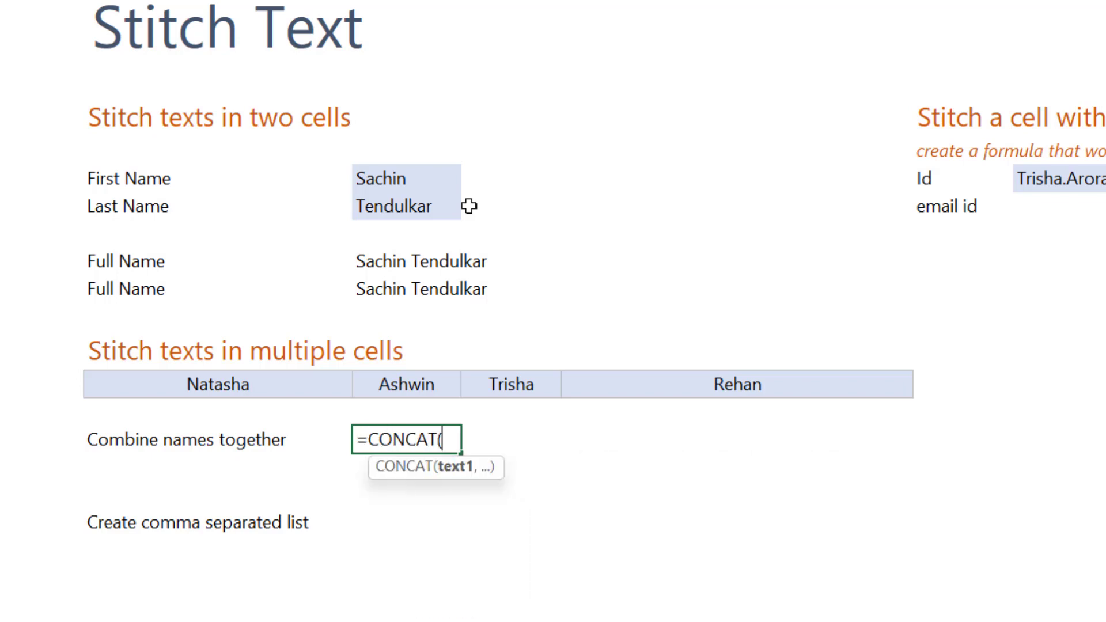
key("Up")
key("Left")
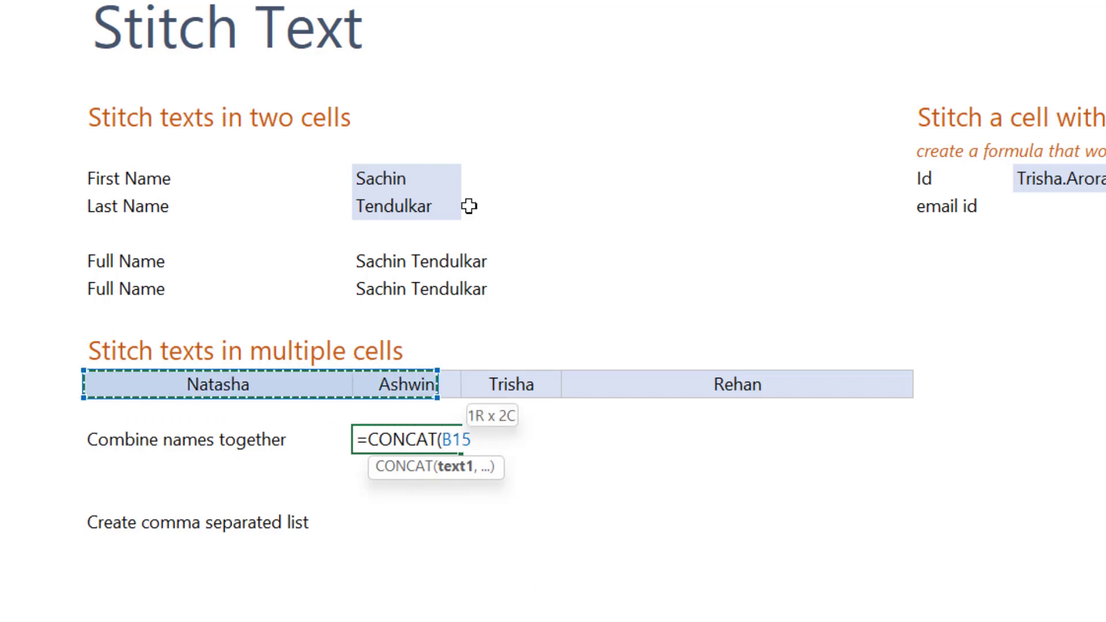
key("shift+Right")
key("shift+Right")
key("shift+Right")
type(")")
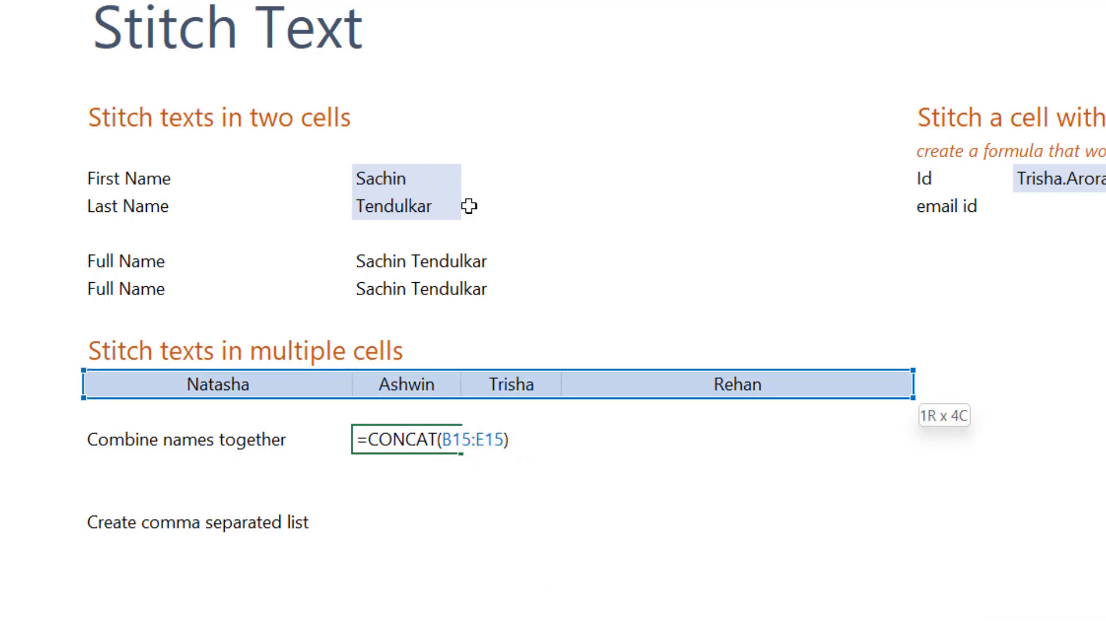
key("Return")
key("Up")
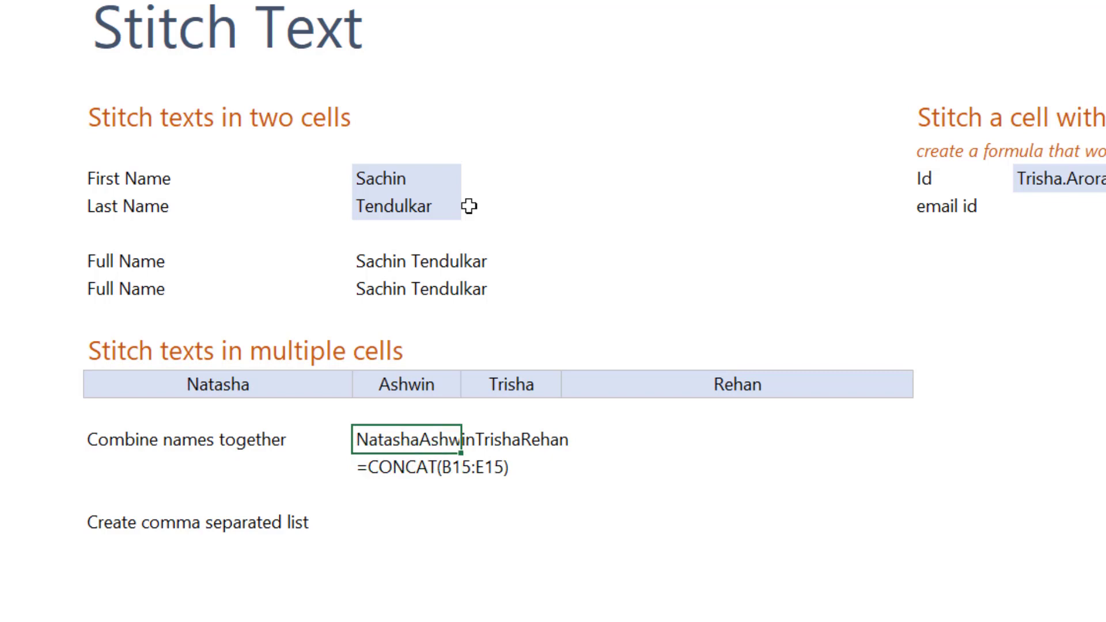
key("Right")
key("Left")
- Create a comma-separated list of the row 15 names in C20 with =TEXTJOIN(",", TRUE, B15:E15), ignoring empty cells
key("Down")
key("Down")
key("Down")
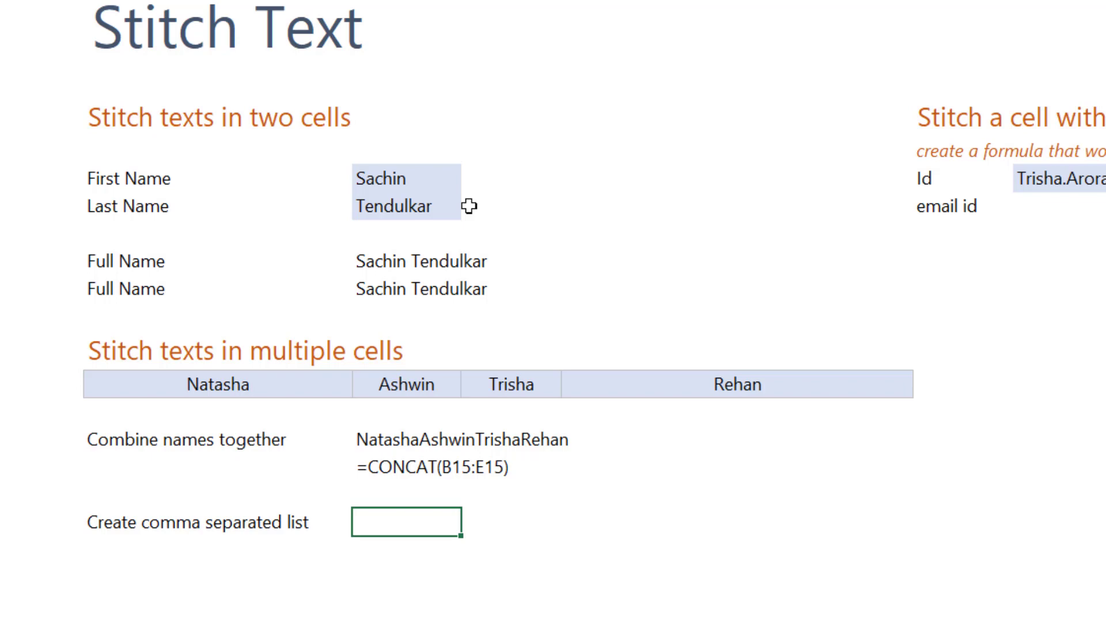
type("=Text ")
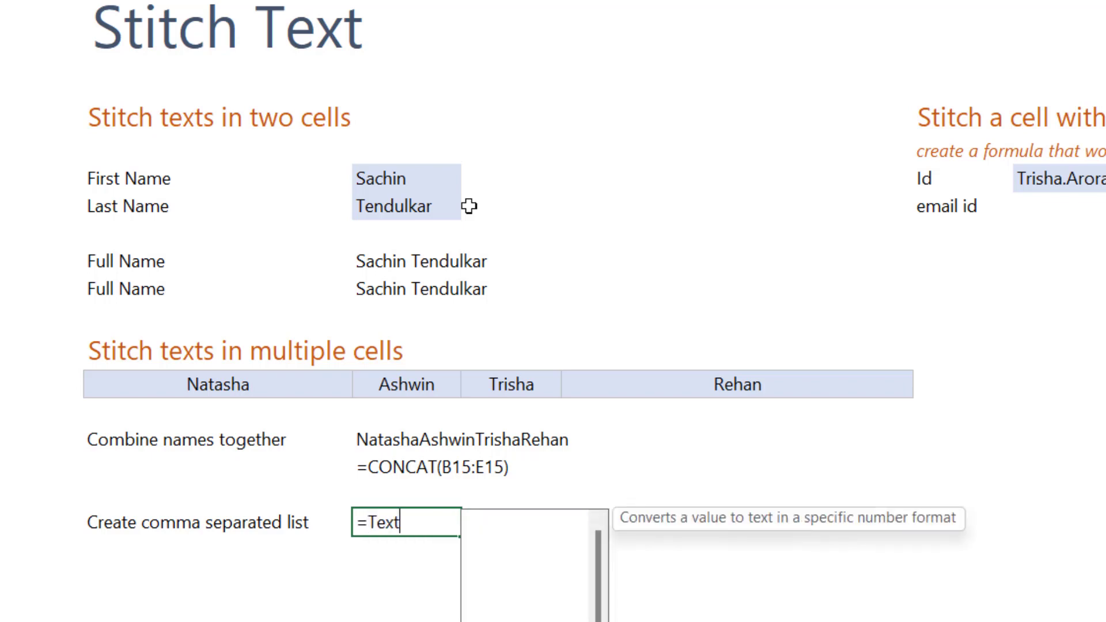
type("joi")
key("Tab")
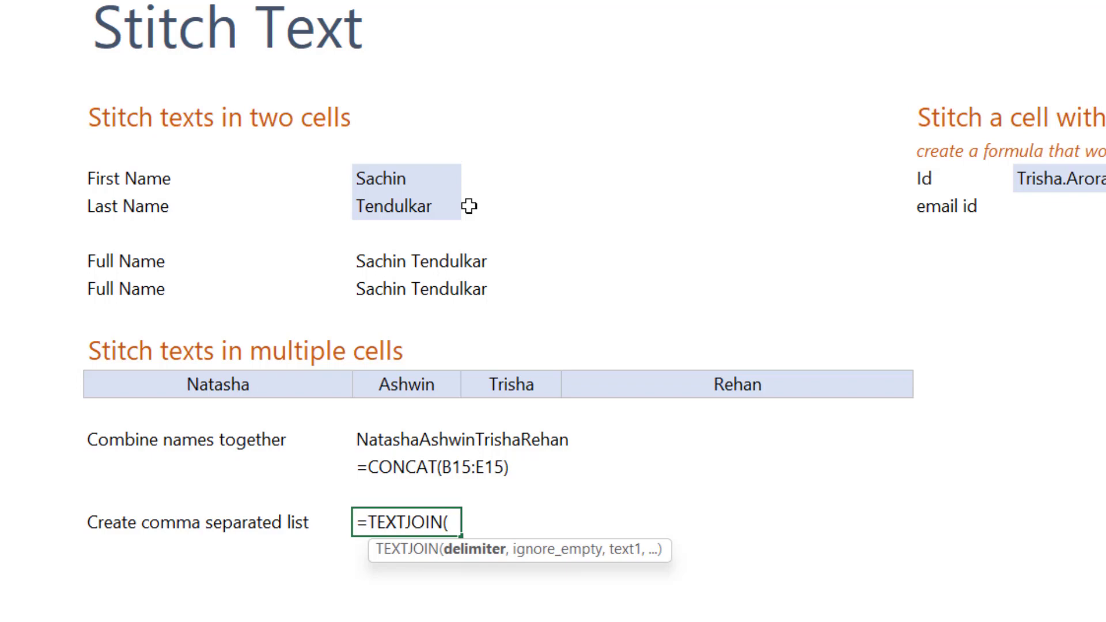
type("\",\"")
type(",")
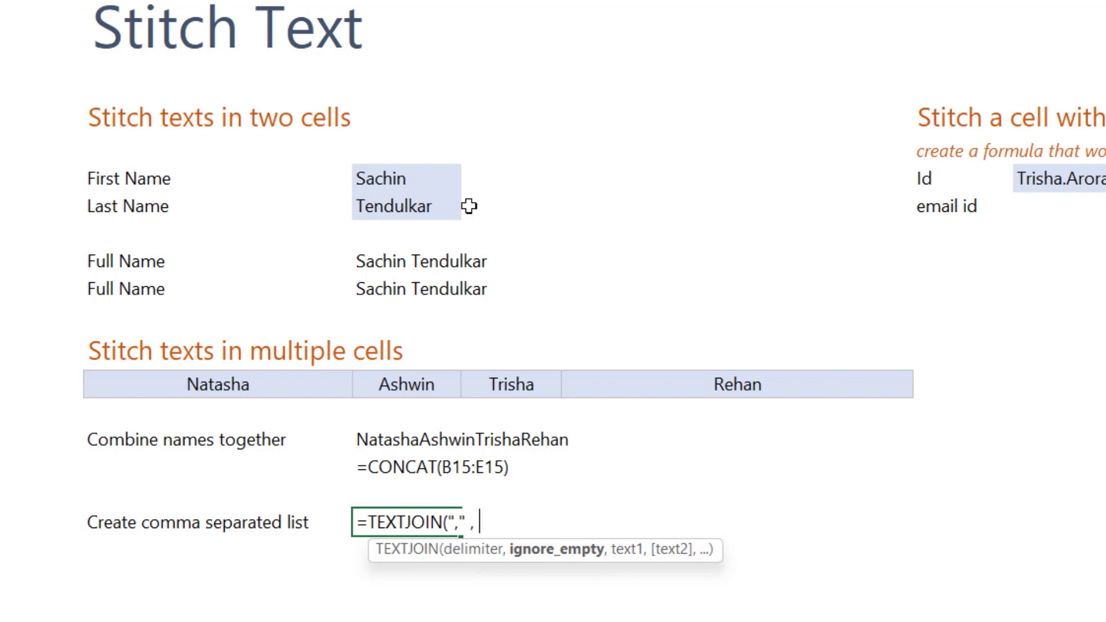
type("tr")
key("Tab")
type(",")
key("Up")
key("Up")
key("Up")
key("Up")
key("Left")
key("Up")
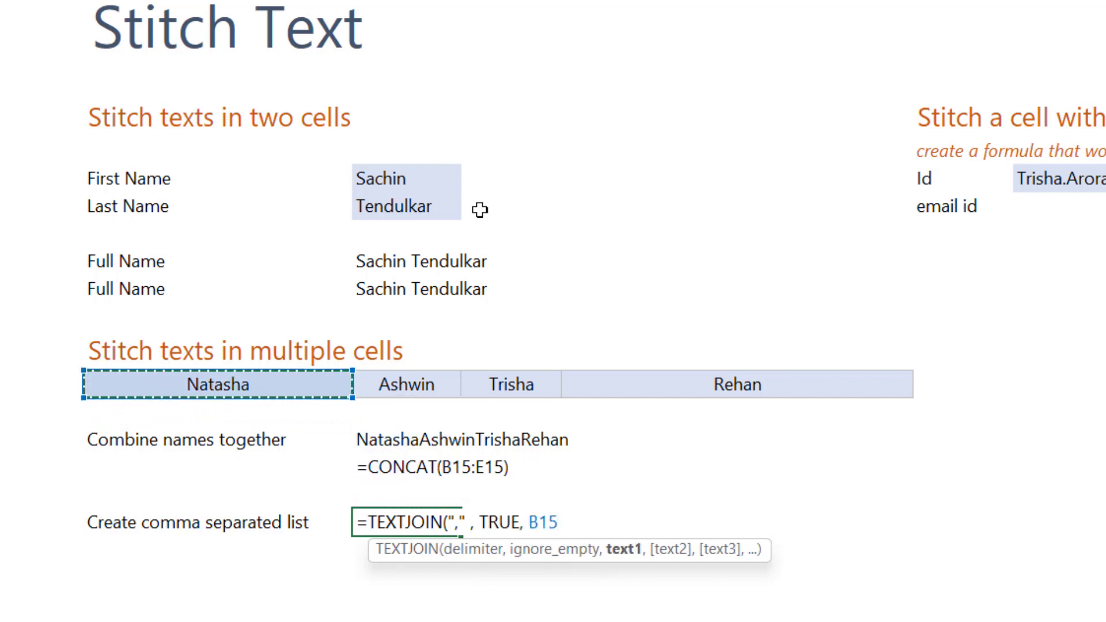
key("shift+Right")
key("shift+Right")
key("shift+Right")
type(")")
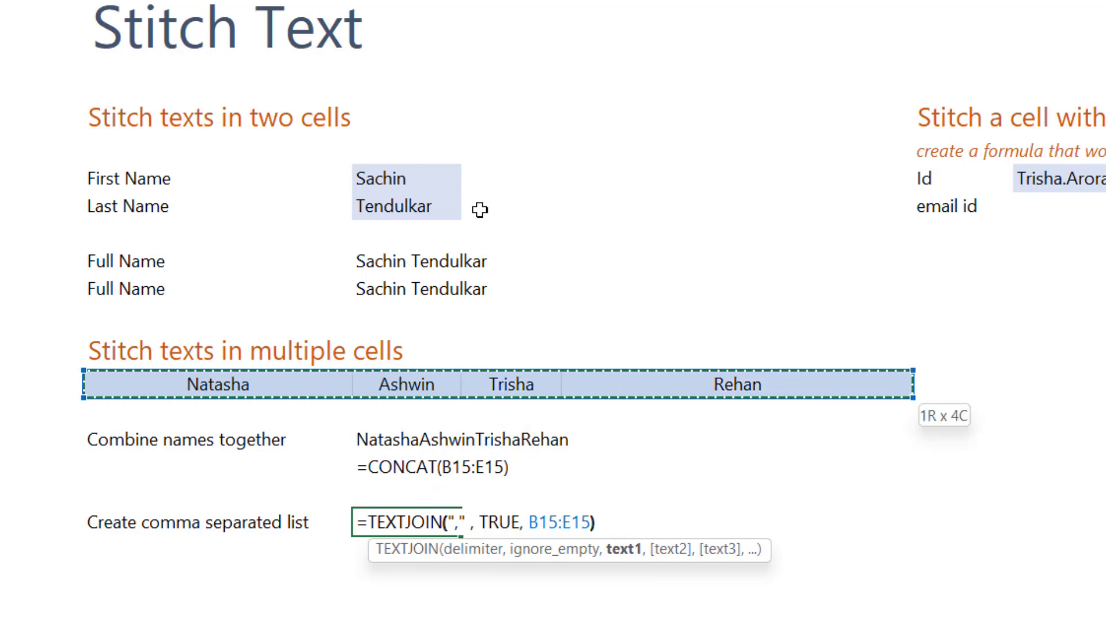
key("Return")
key("Up")
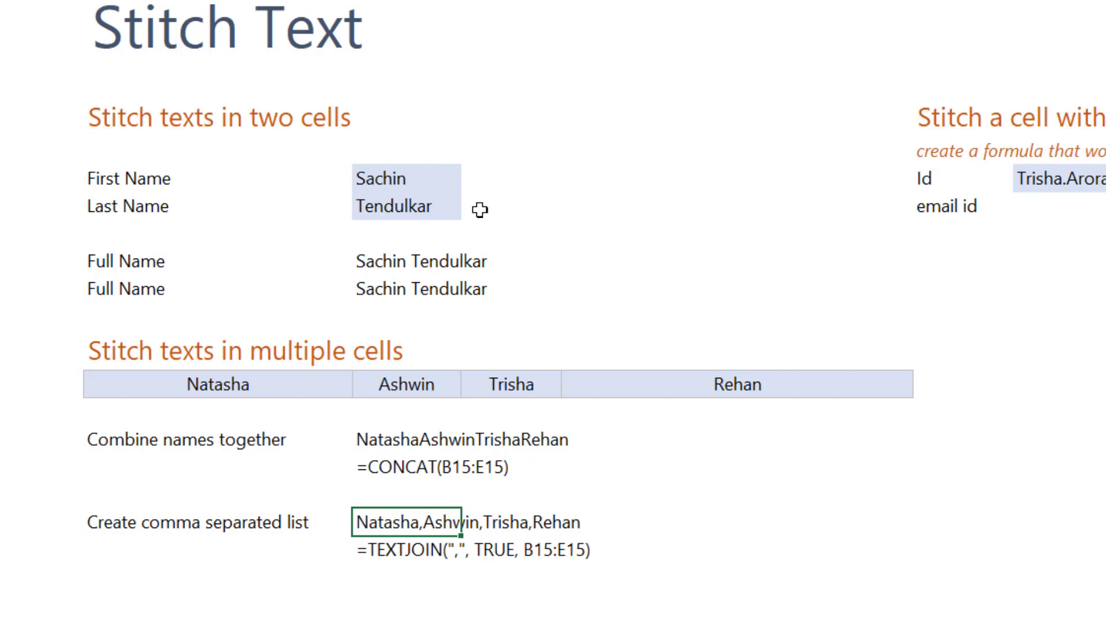
left_click(1064, 206)
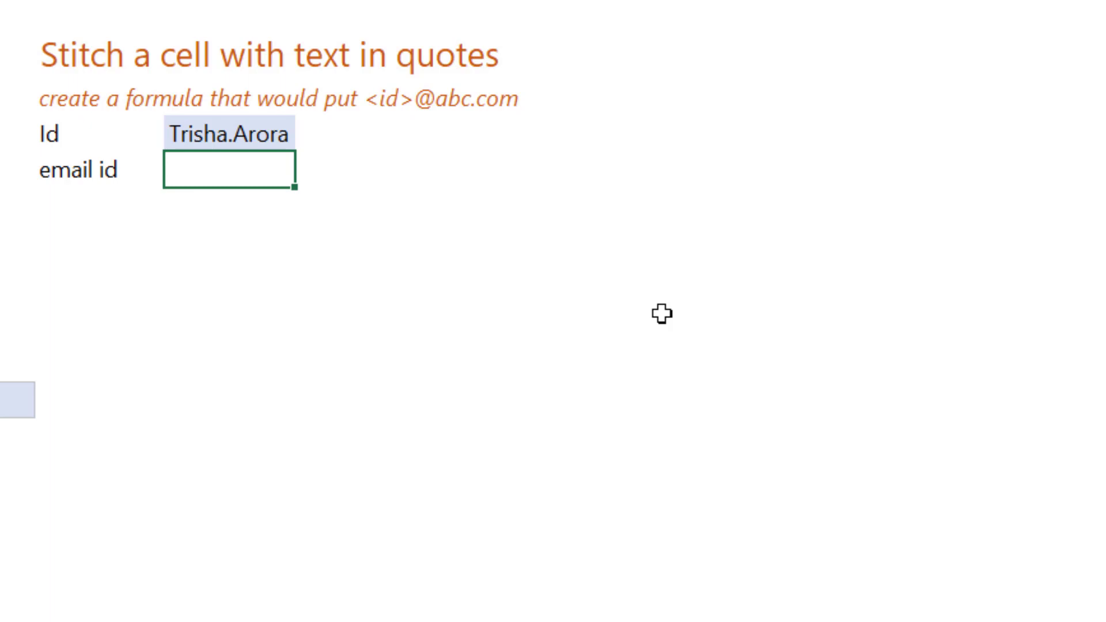
type("=")
key("Up")
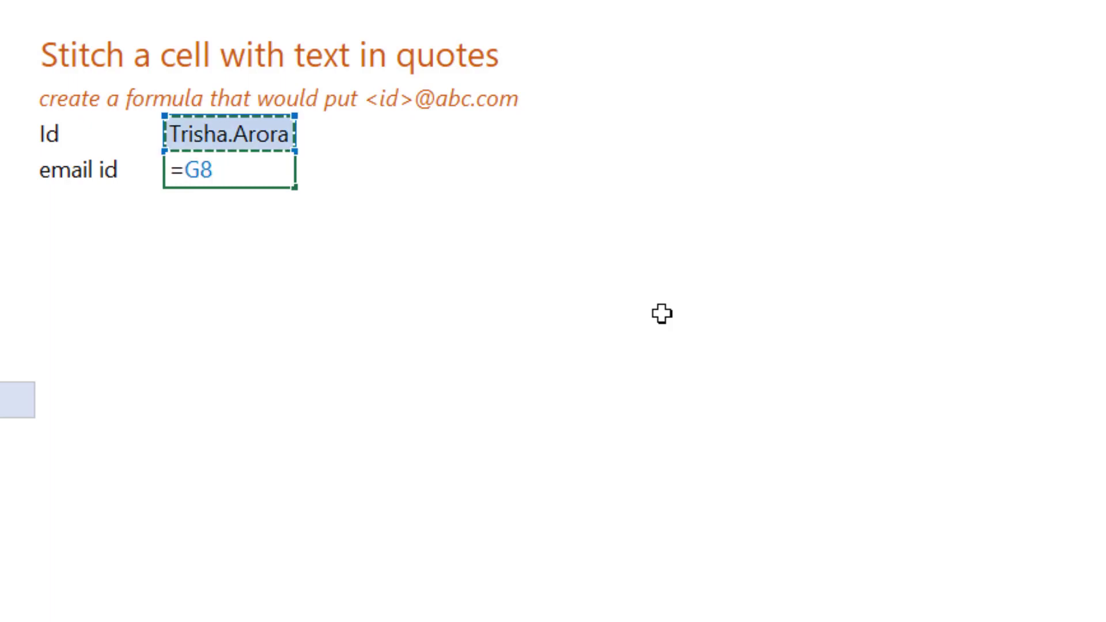
type("&\"@abc.com\"")
key("Return")
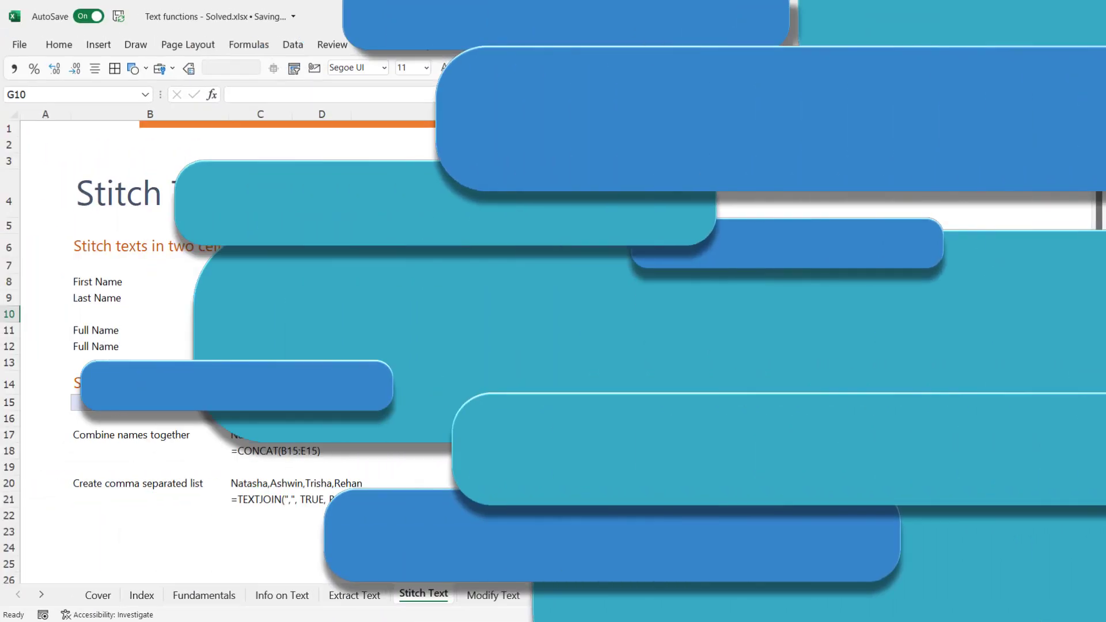
- On the Modify Text sheet, replace chq with cheque in the C8 phrase using =SUBSTITUTE(C8, "chq", "cheque") in B13
left_click(494, 594)
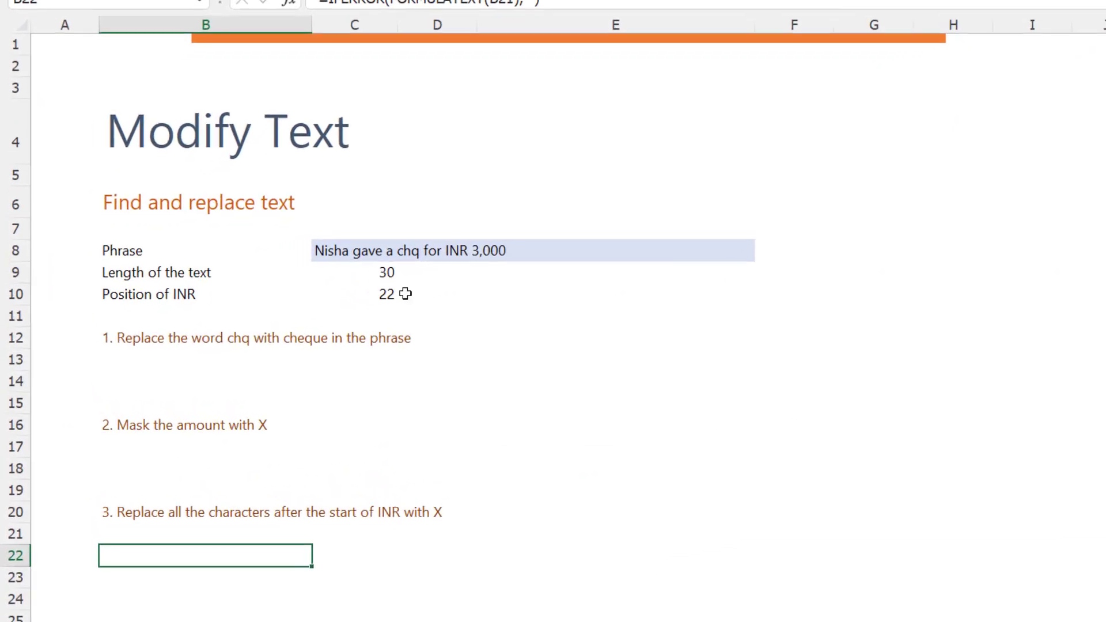
left_click(389, 246)
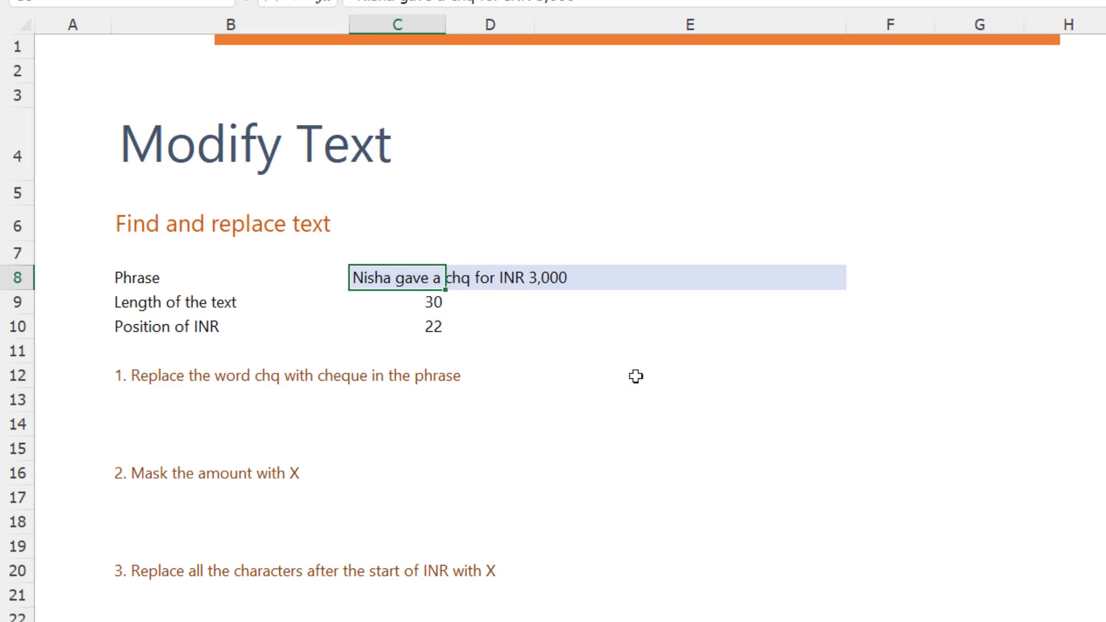
left_click(208, 396)
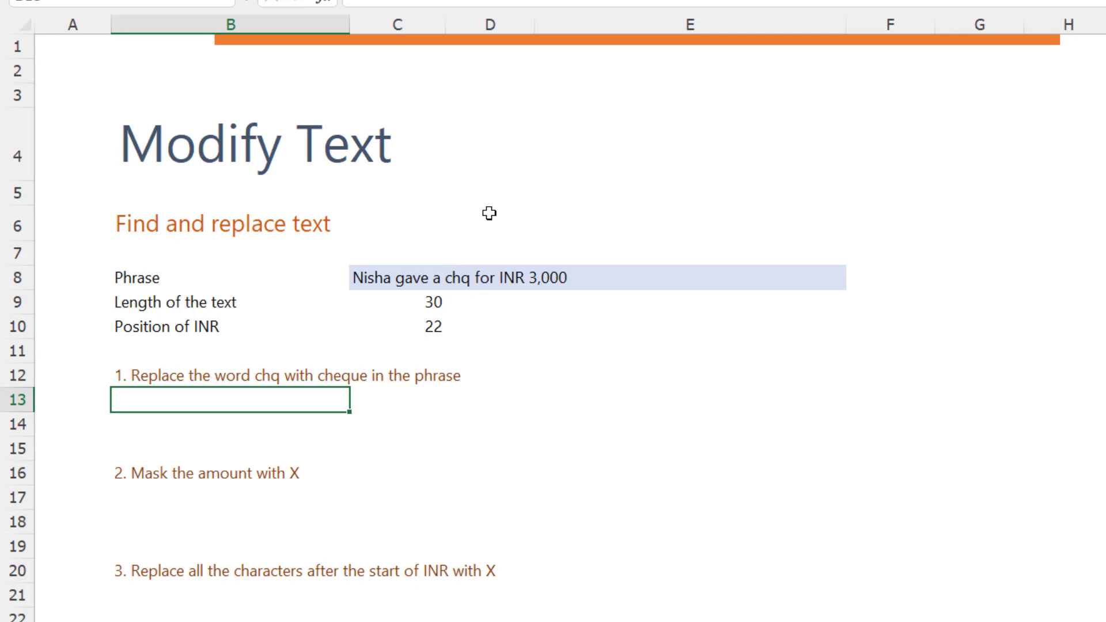
type("=Subs")
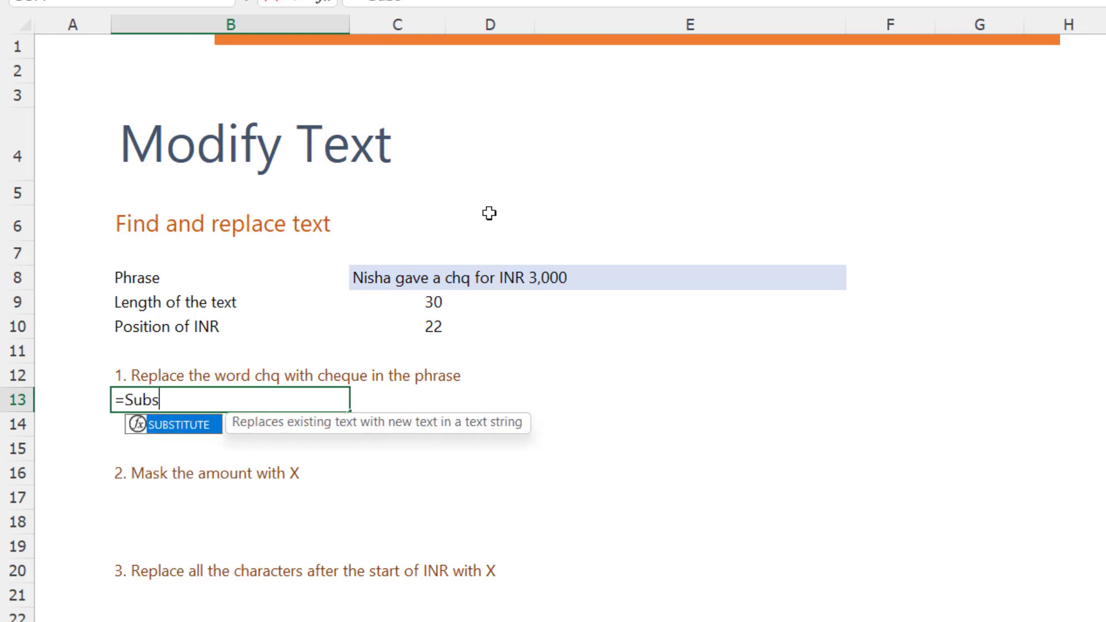
key("Tab")
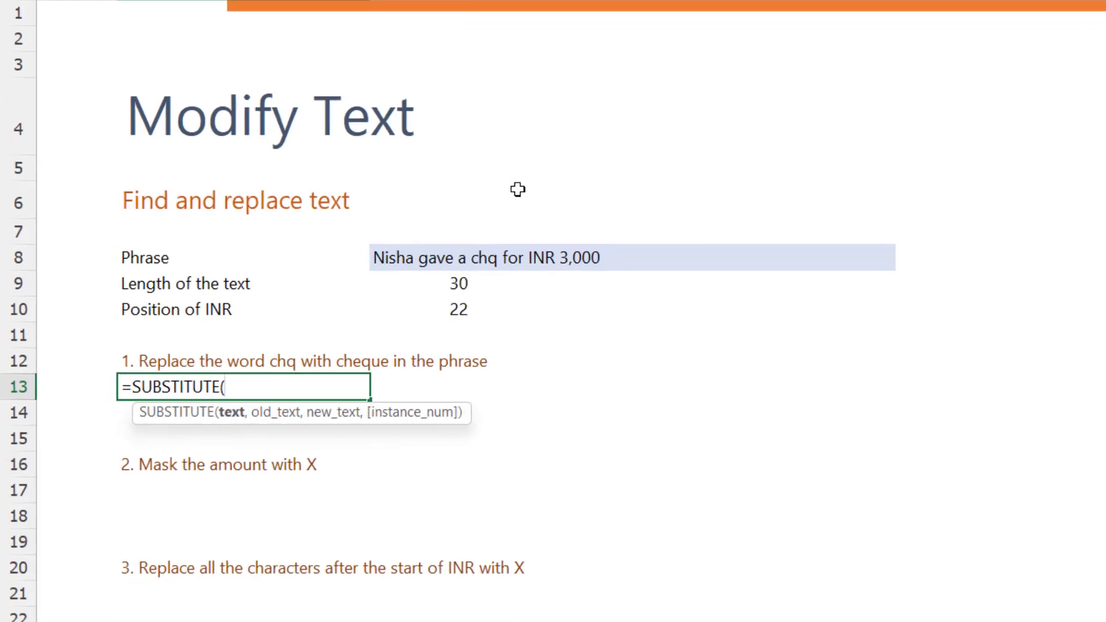
type("C8,")
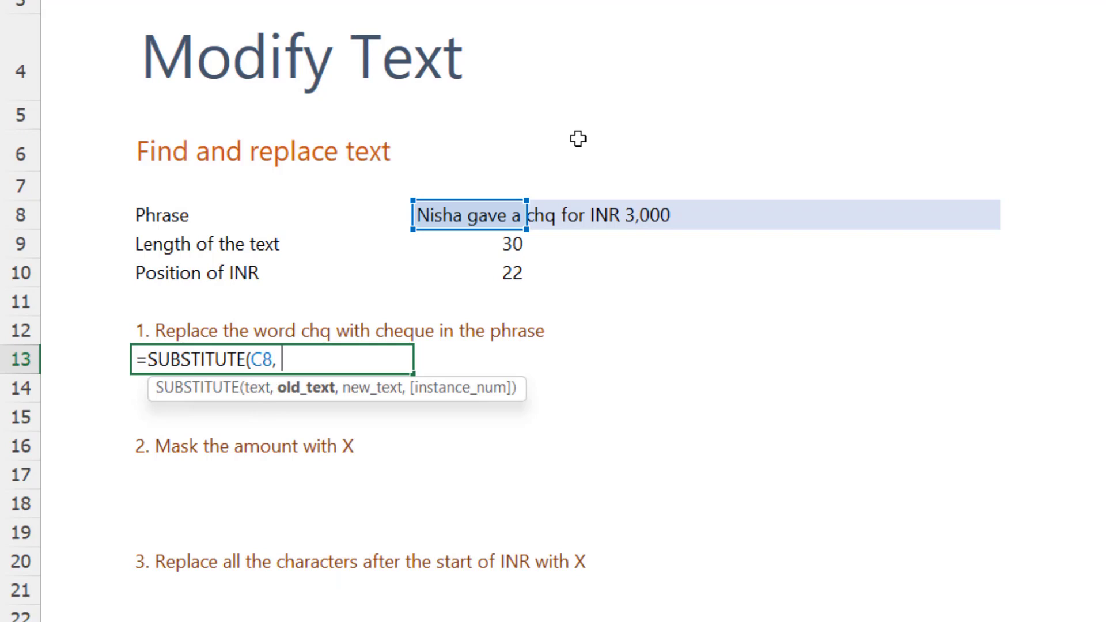
type(" \"Chq")
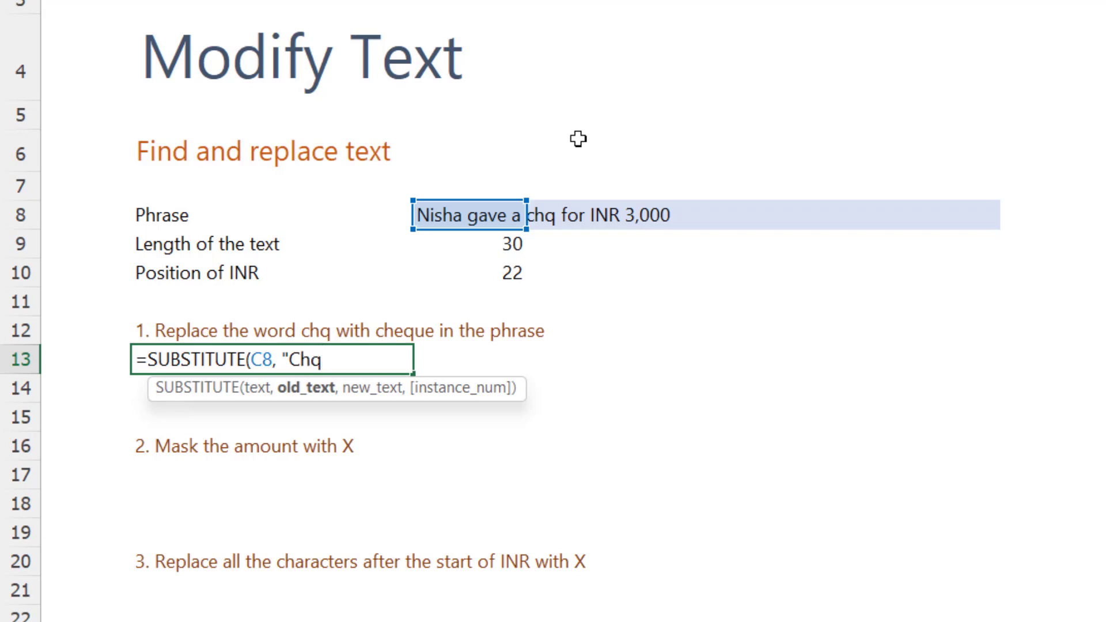
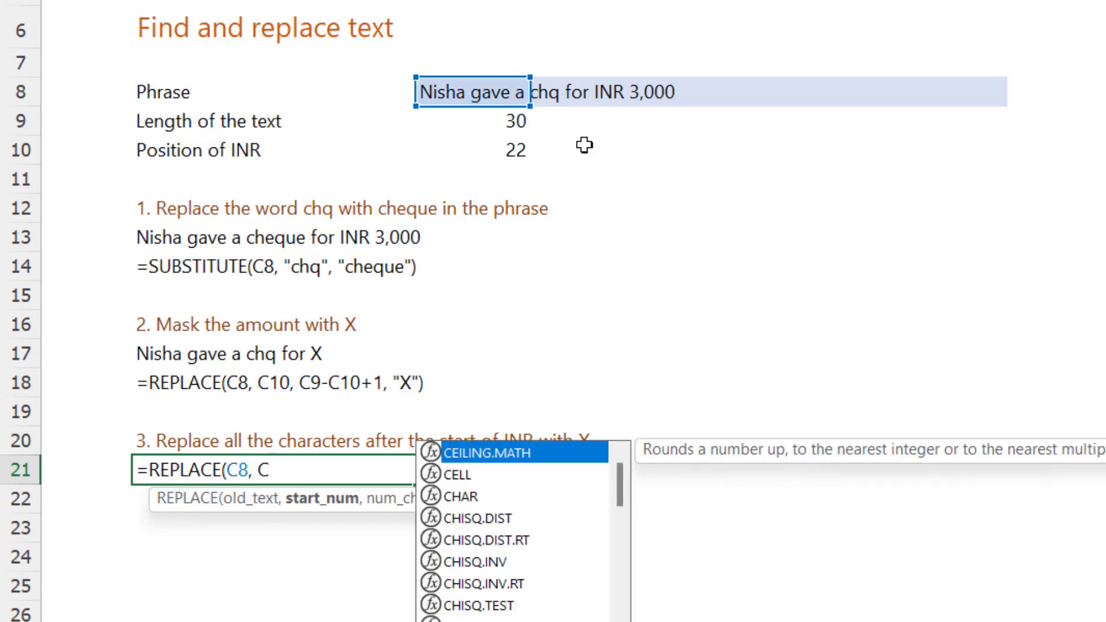
- Complete the formula in B21 as =REPLACE(C8, C10, C9-C10+1, REPT("X", C9-C10+1)) to mask every character from INR onward with X
type("10")
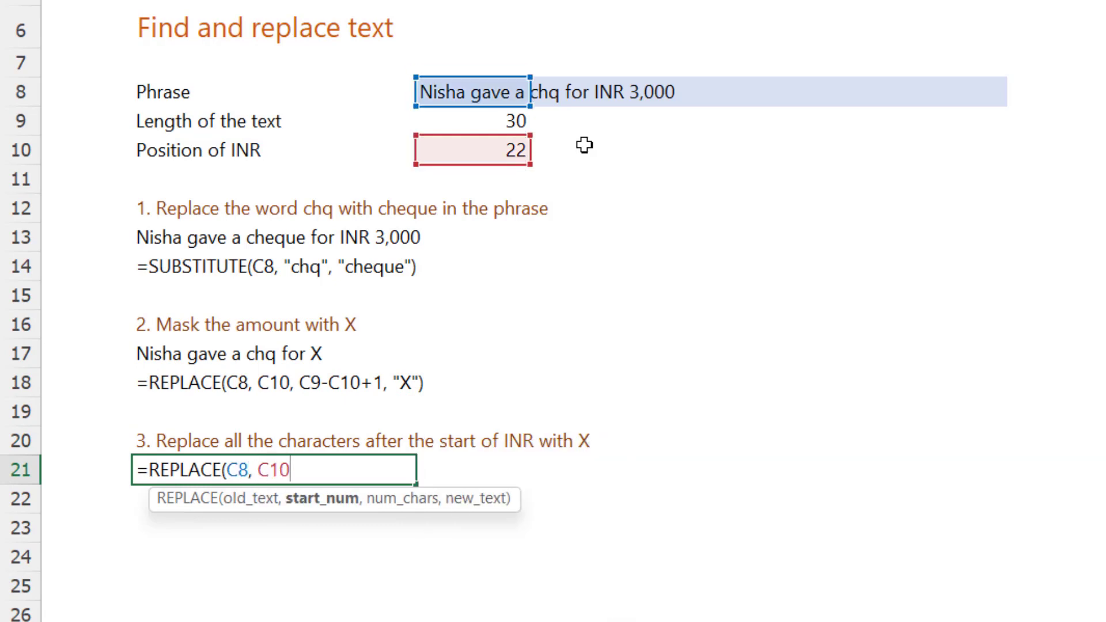
type(", ")
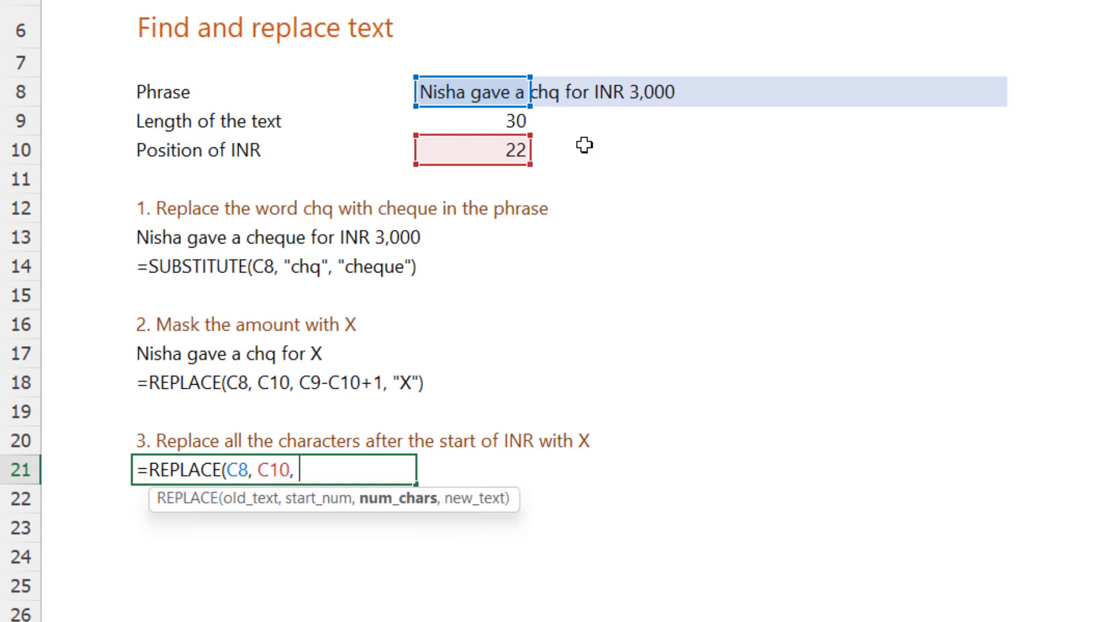
type("C")
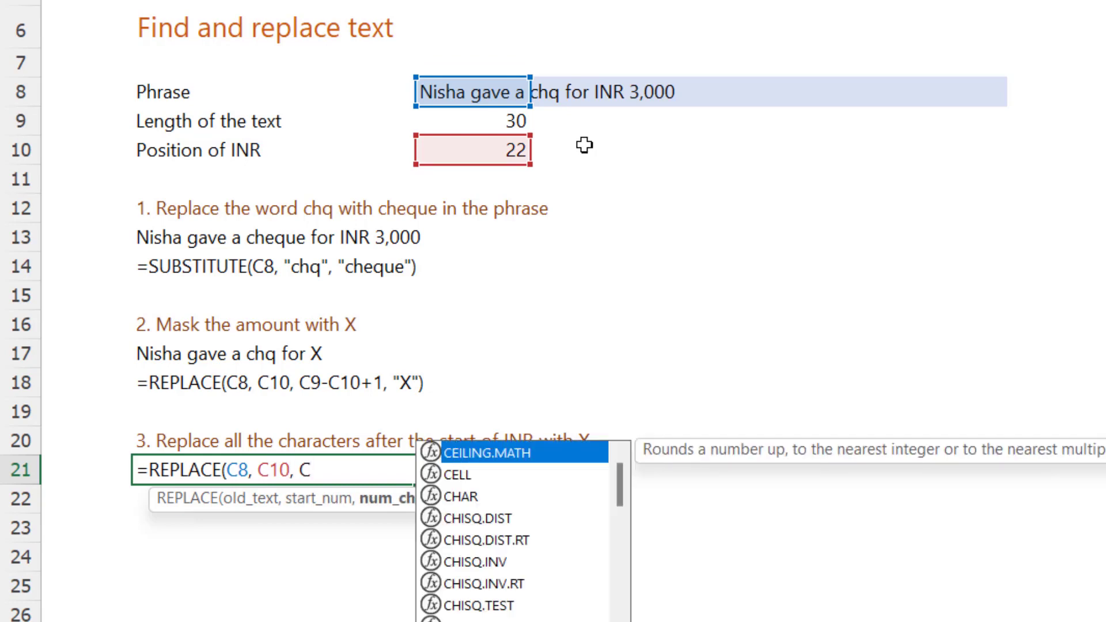
type("9-")
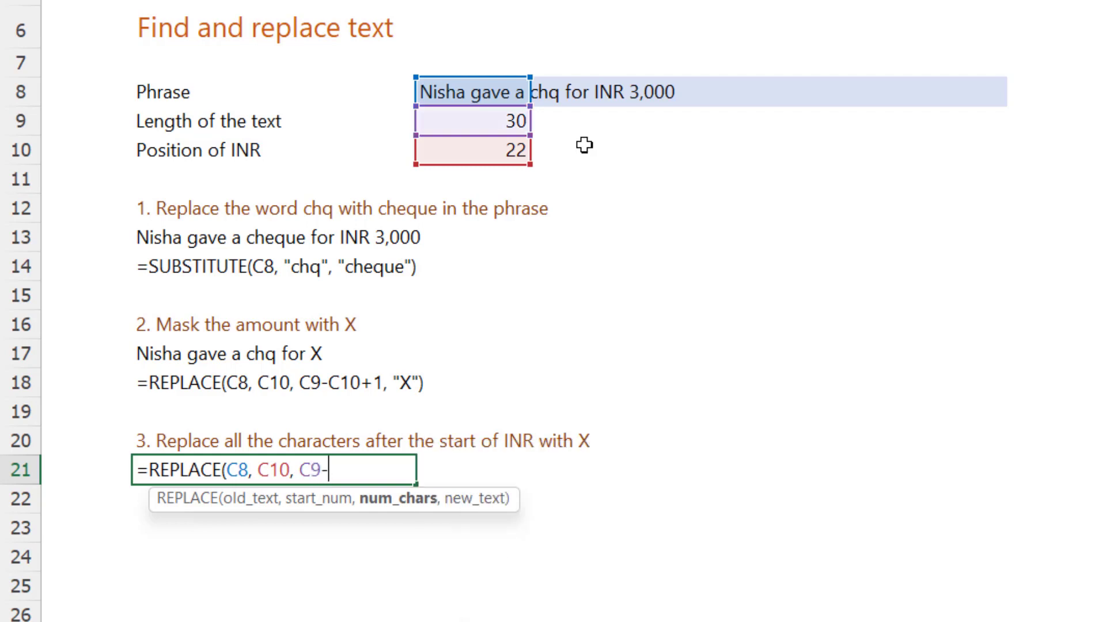
type("C")
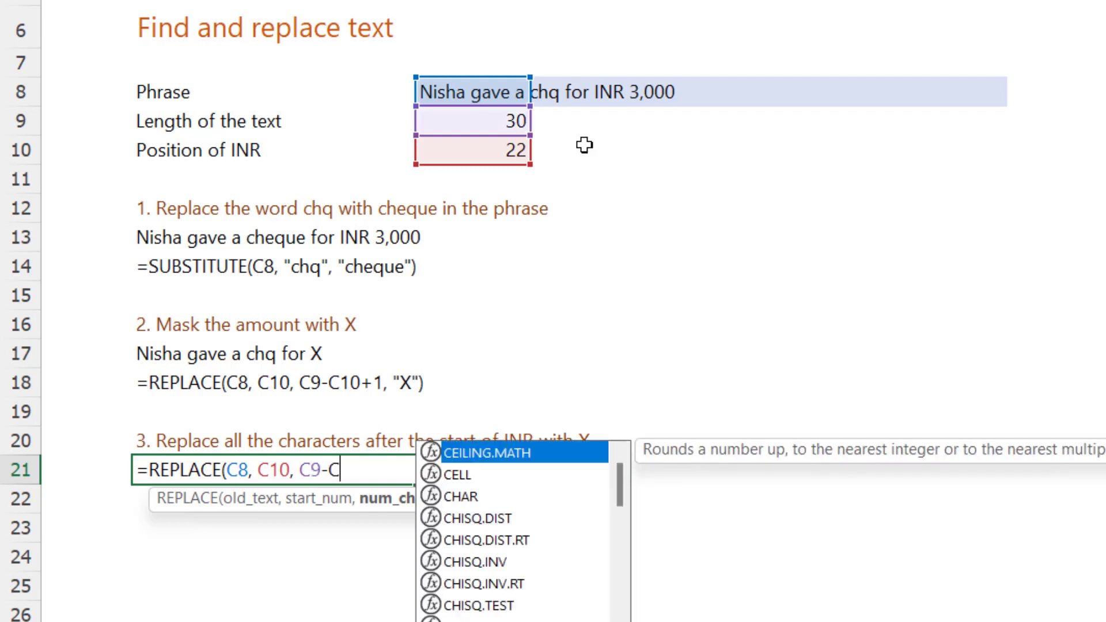
type("10+1,")
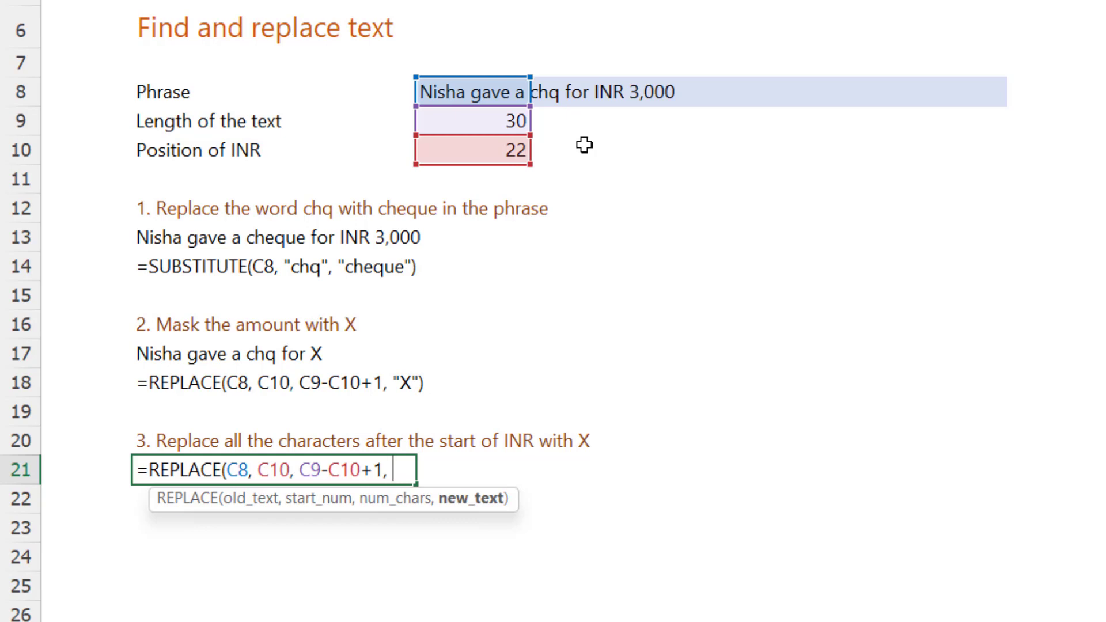
type("REPT(")
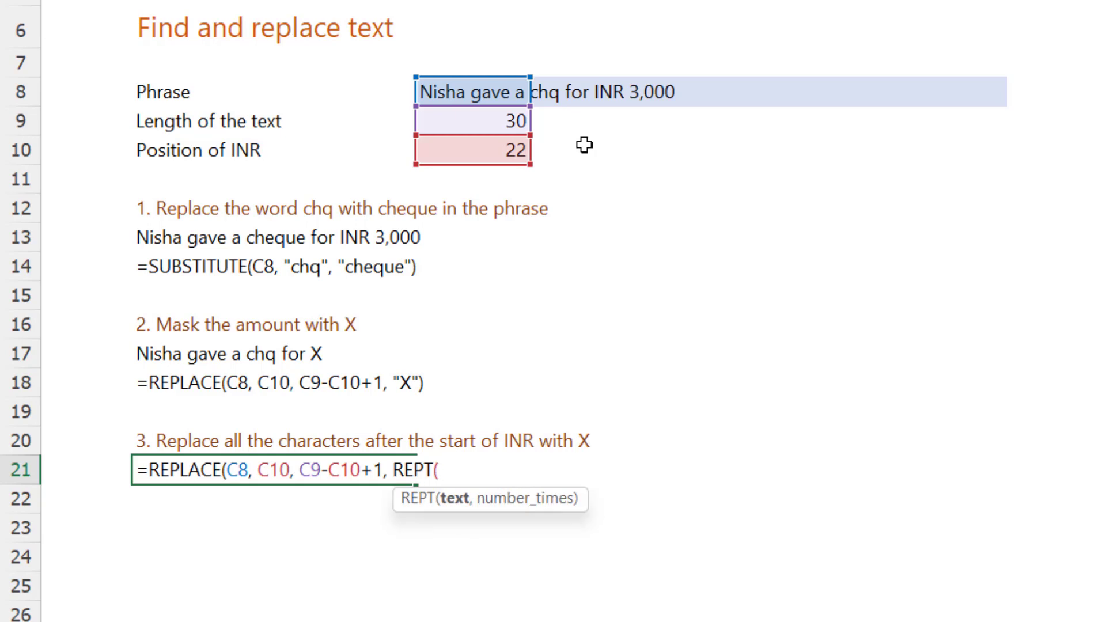
type("\"X\", ")
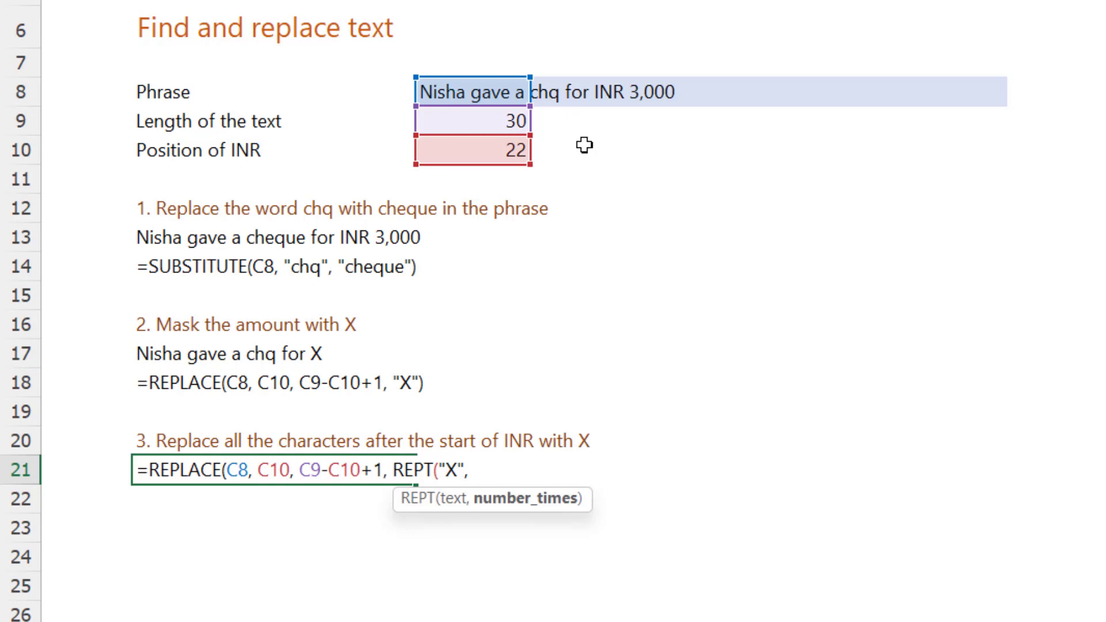
type("C")
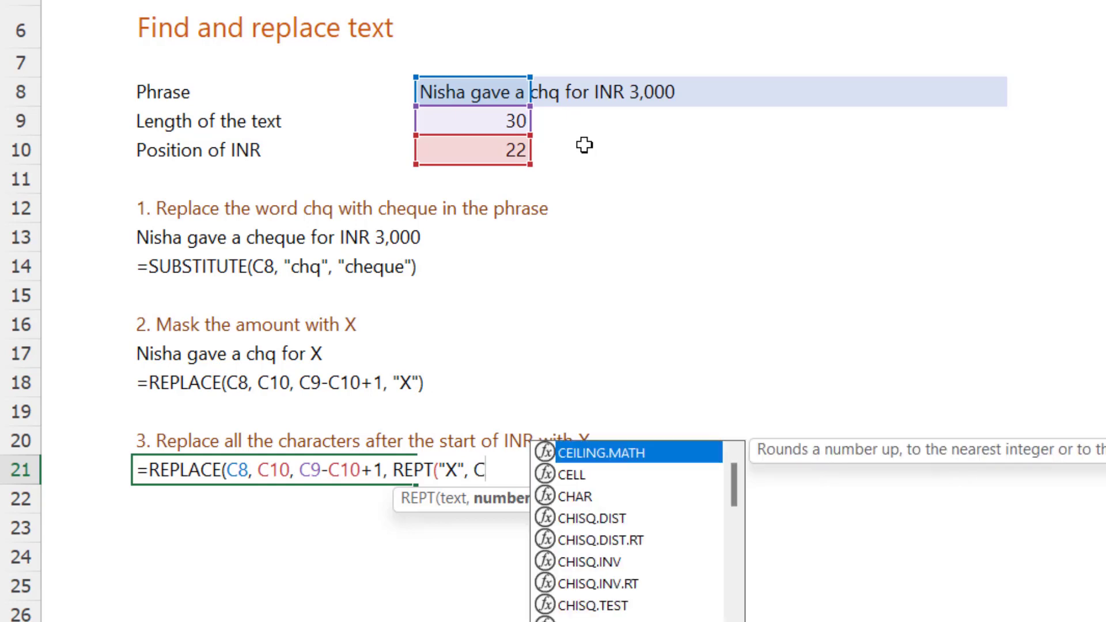
type("9-")
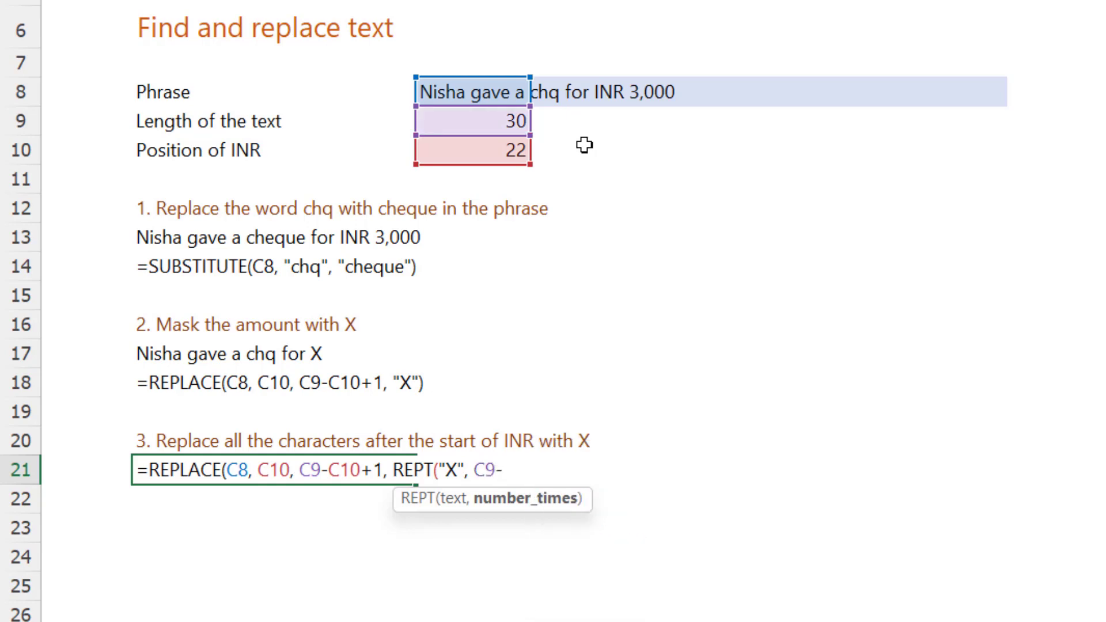
type("C10+1")
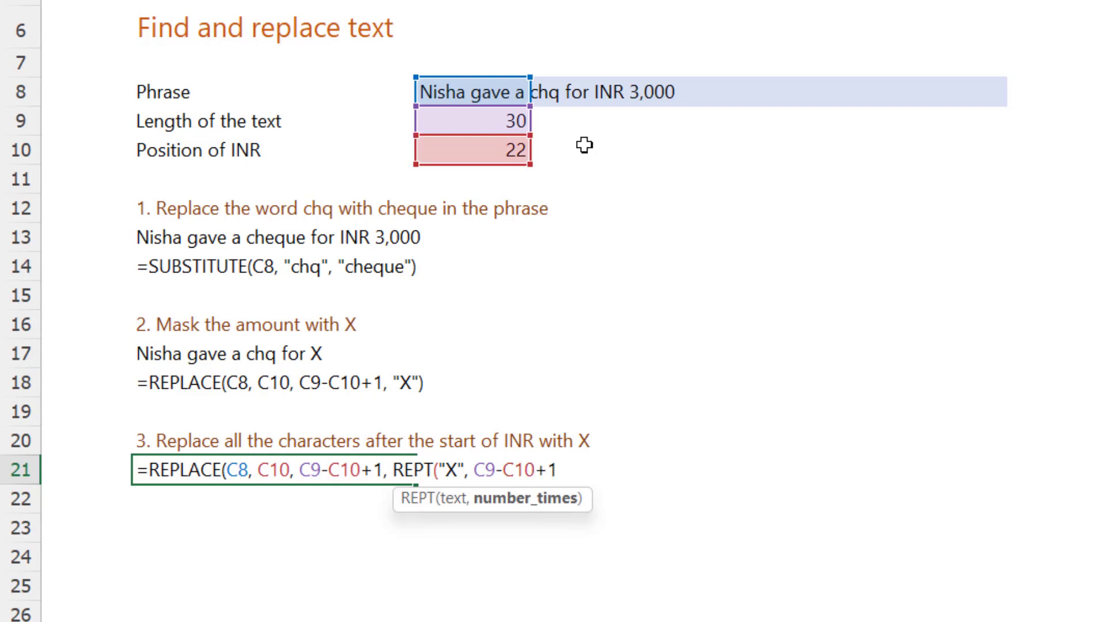
type(")")
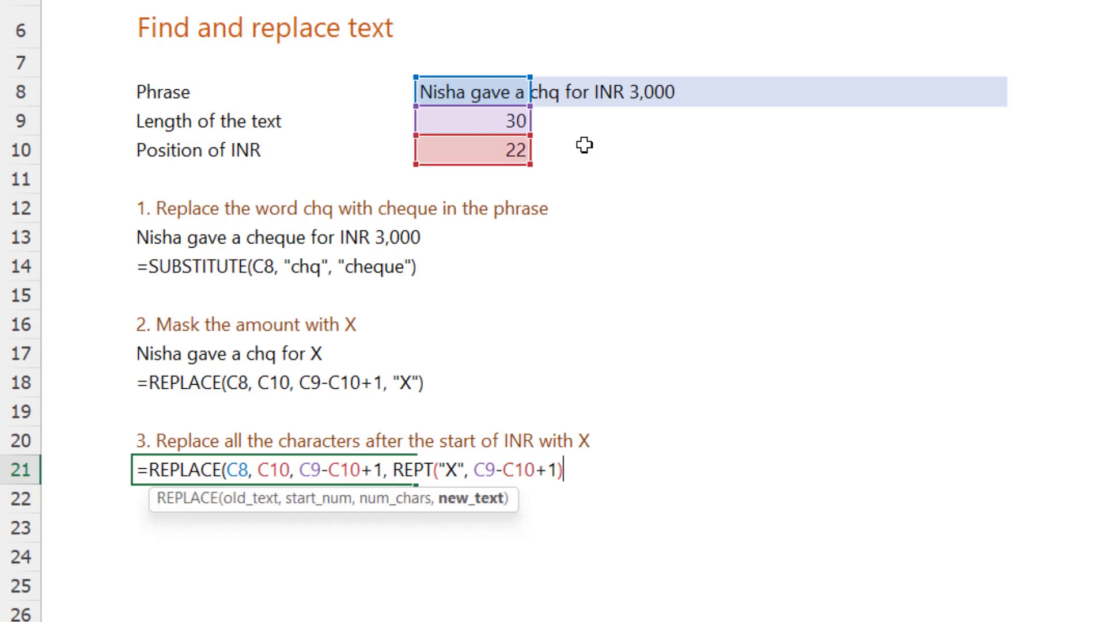
type(")")
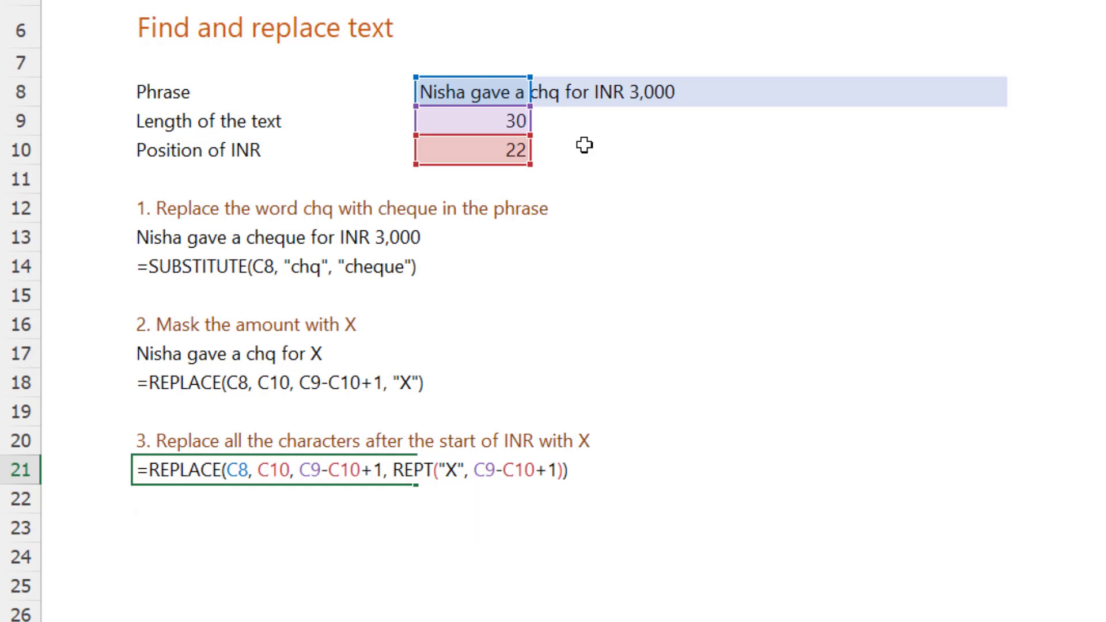
key("Return")
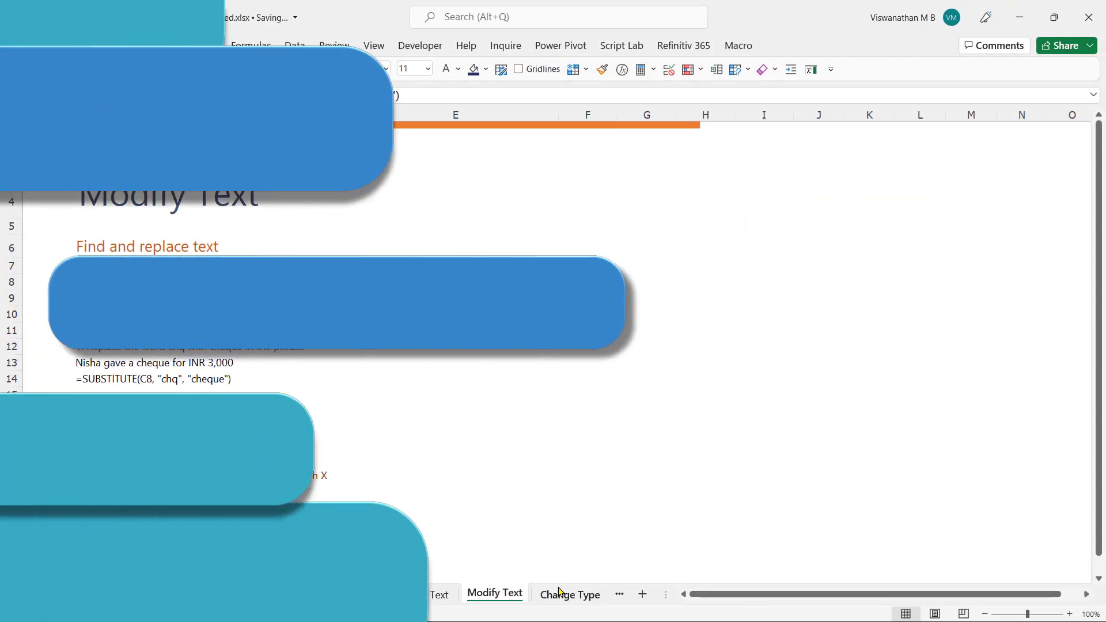
- On the Change Type sheet, convert the number in C9 to percentage-format text in D9 with =TEXT(C9, "0%")
left_click(559, 593)
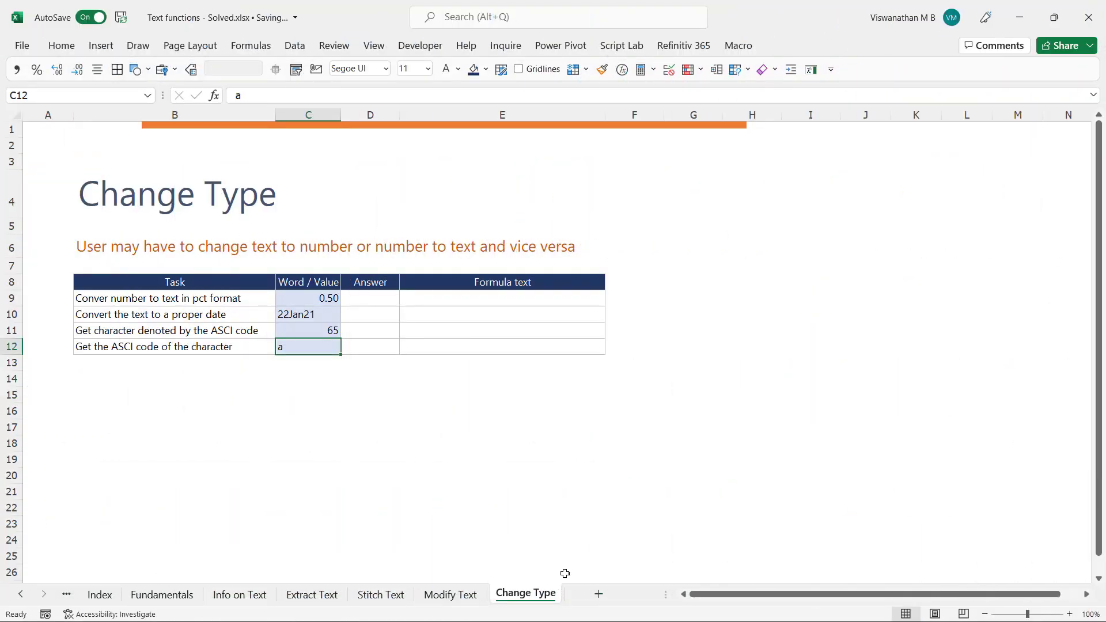
left_click(530, 443)
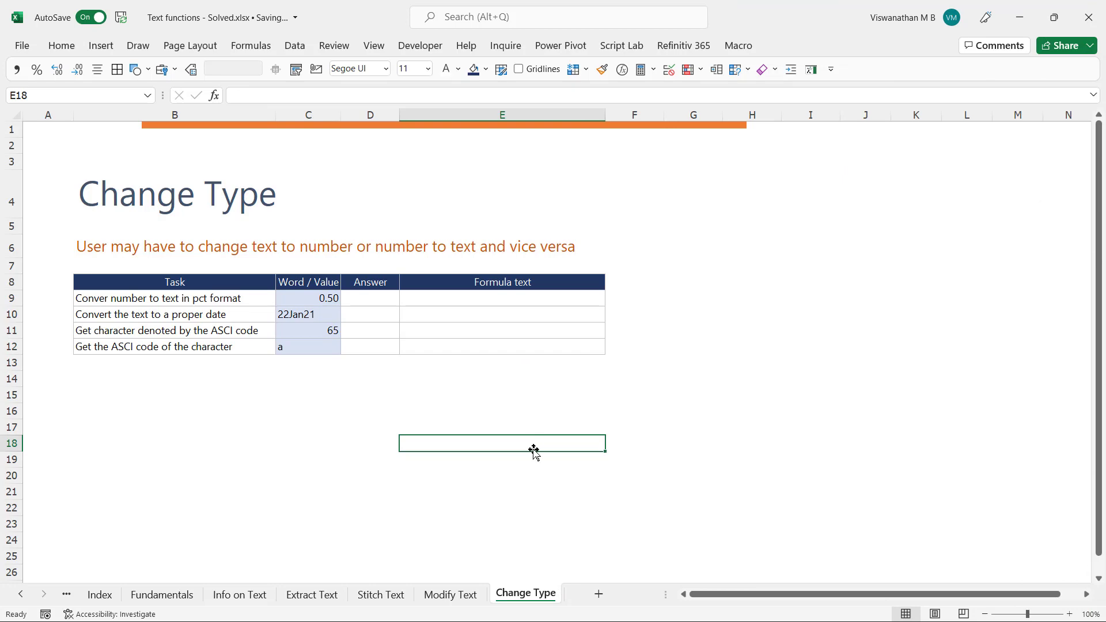
left_click(207, 300)
left_click(291, 298)
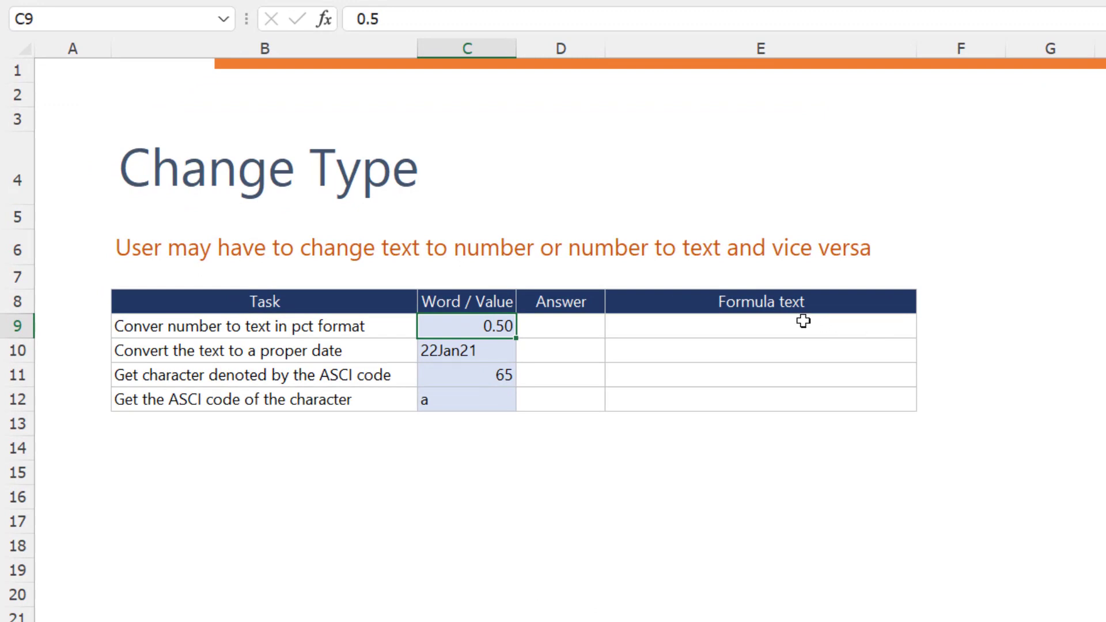
left_click(601, 323)
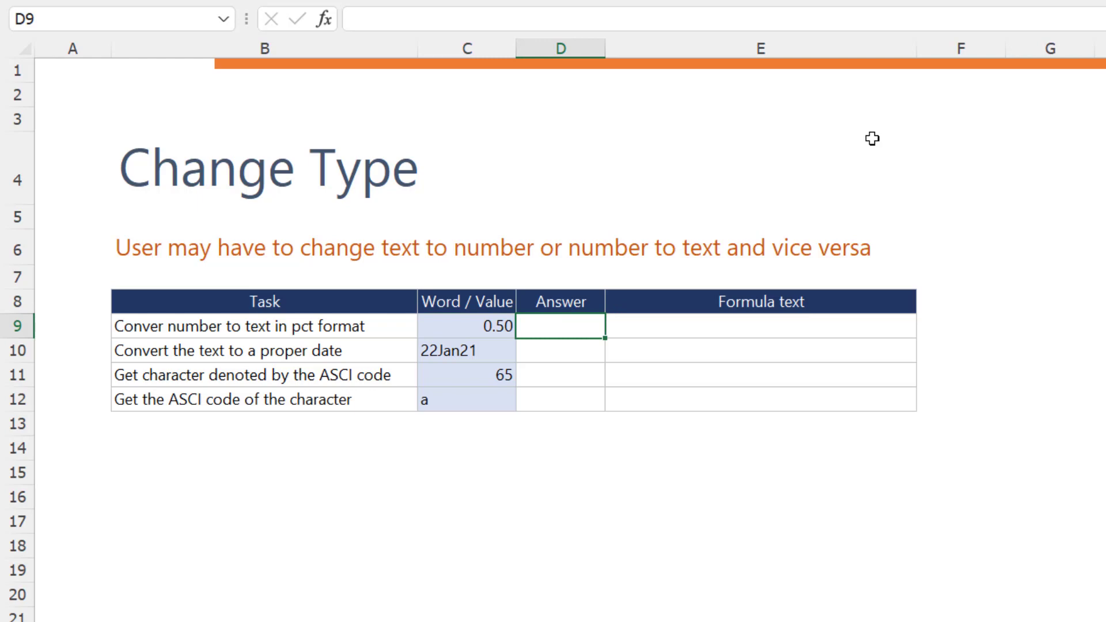
type("=")
key("BackSpace")
type("=Tex")
key("Tab")
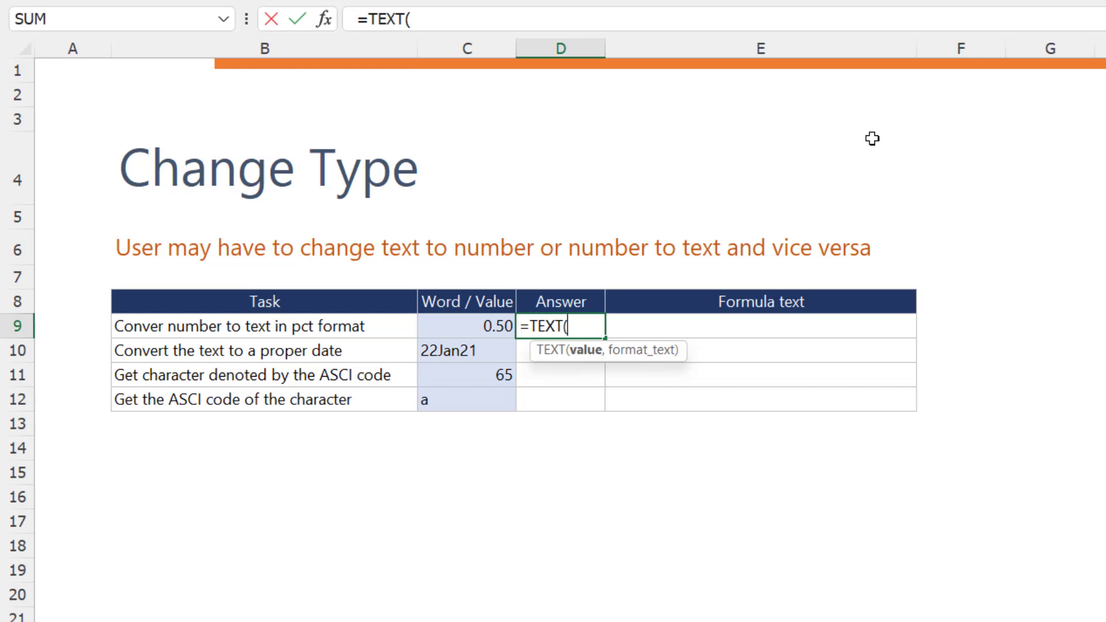
key("Left")
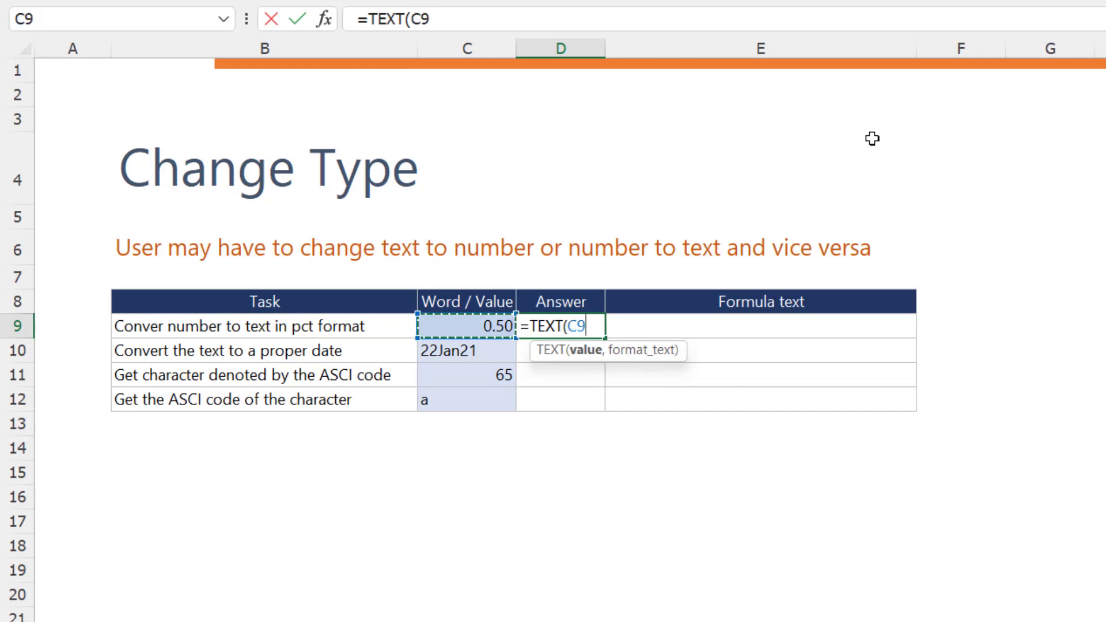
type(",")
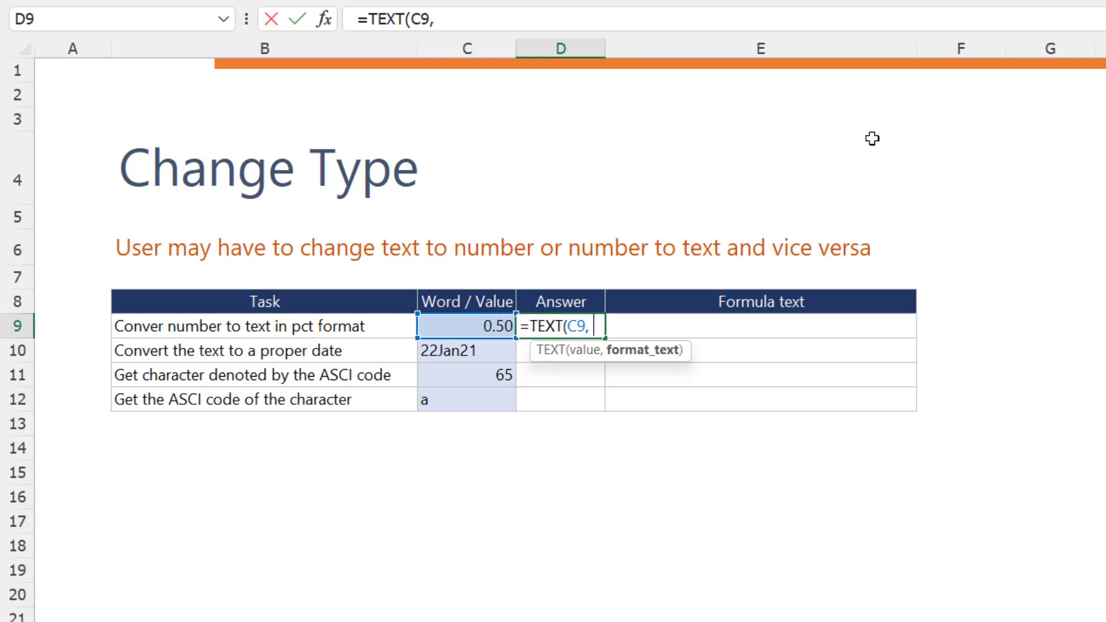
type("\"0%\"")
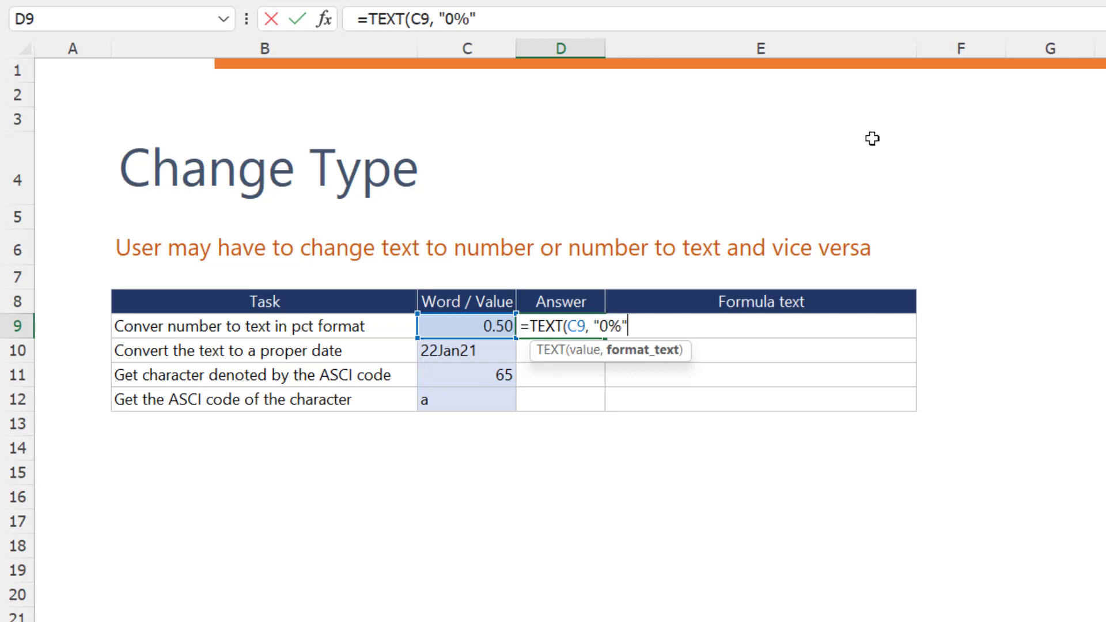
type(")")
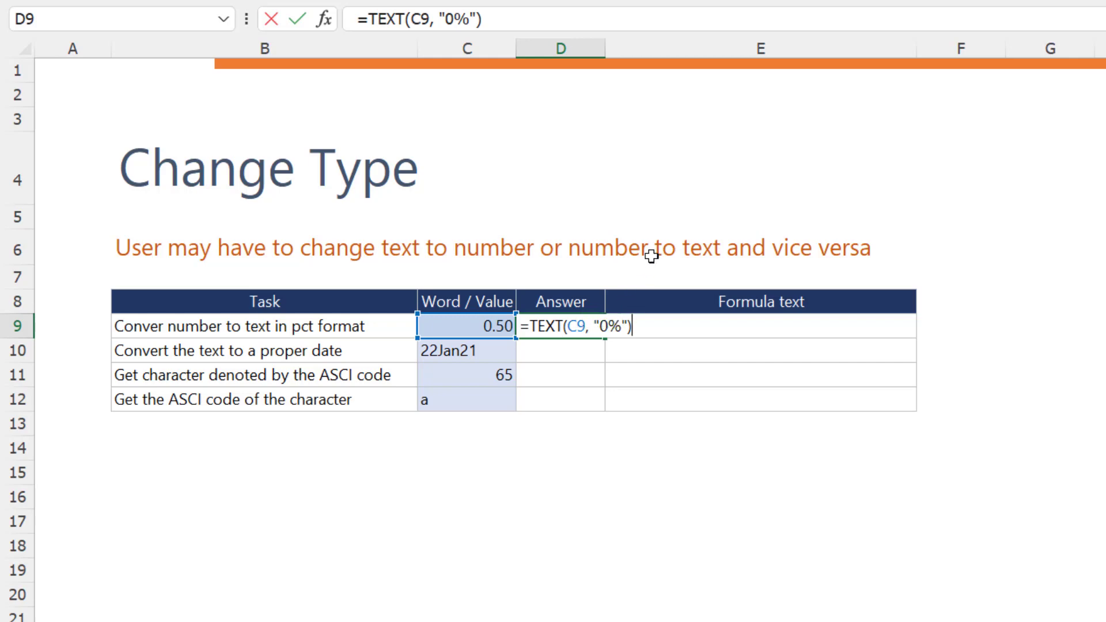
key("Return")
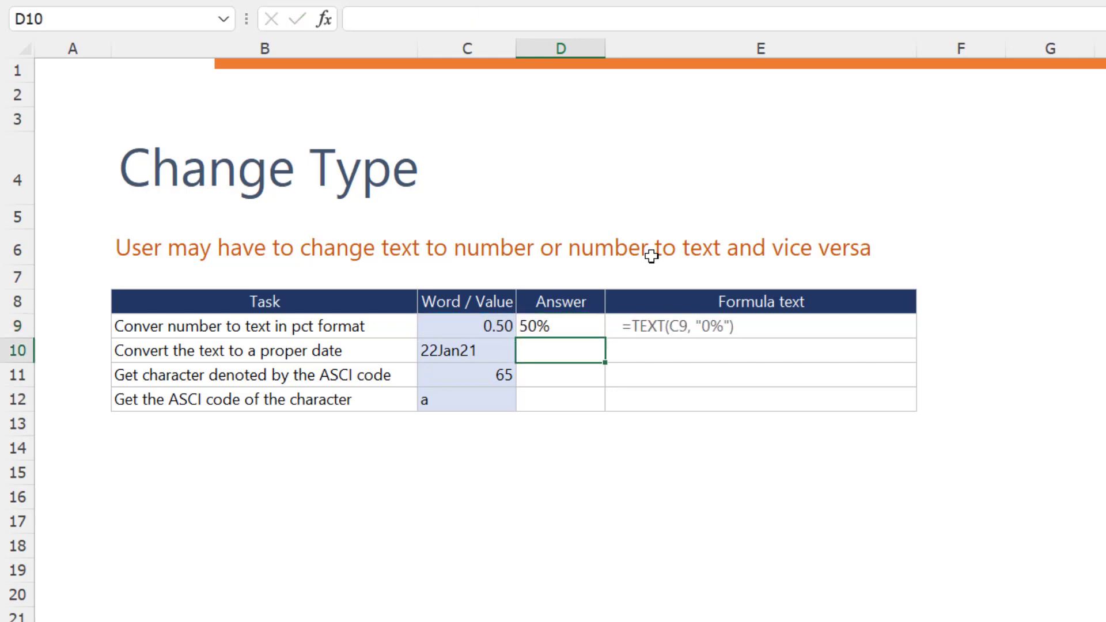
- Enter a sample 20% in D7 for comparison with the percentage text in D9, and clear it again
key("Up")
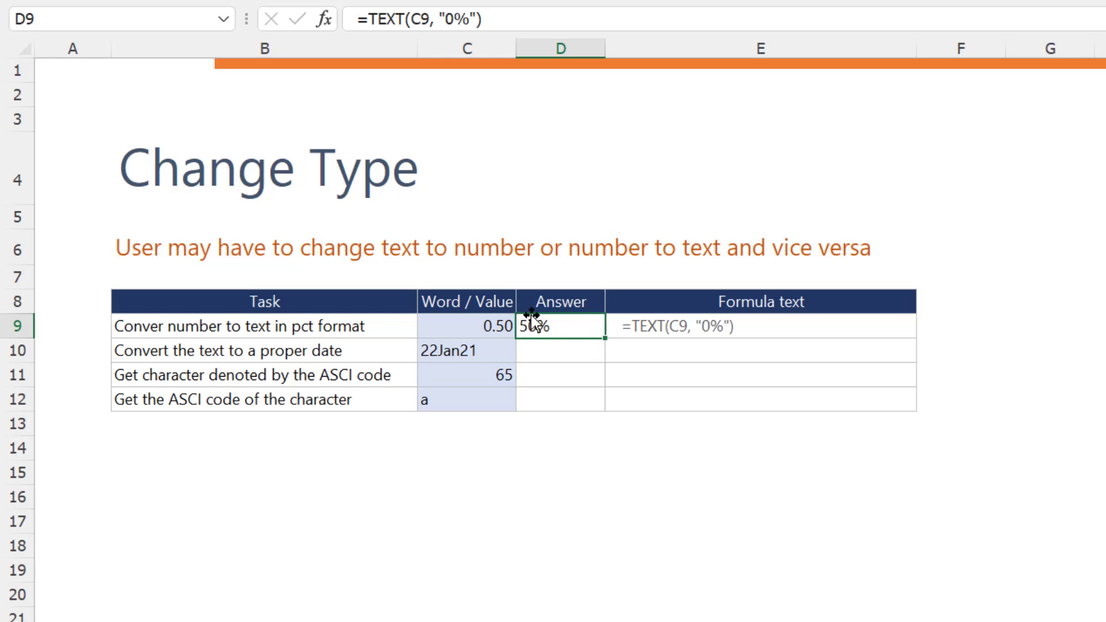
left_click(567, 277)
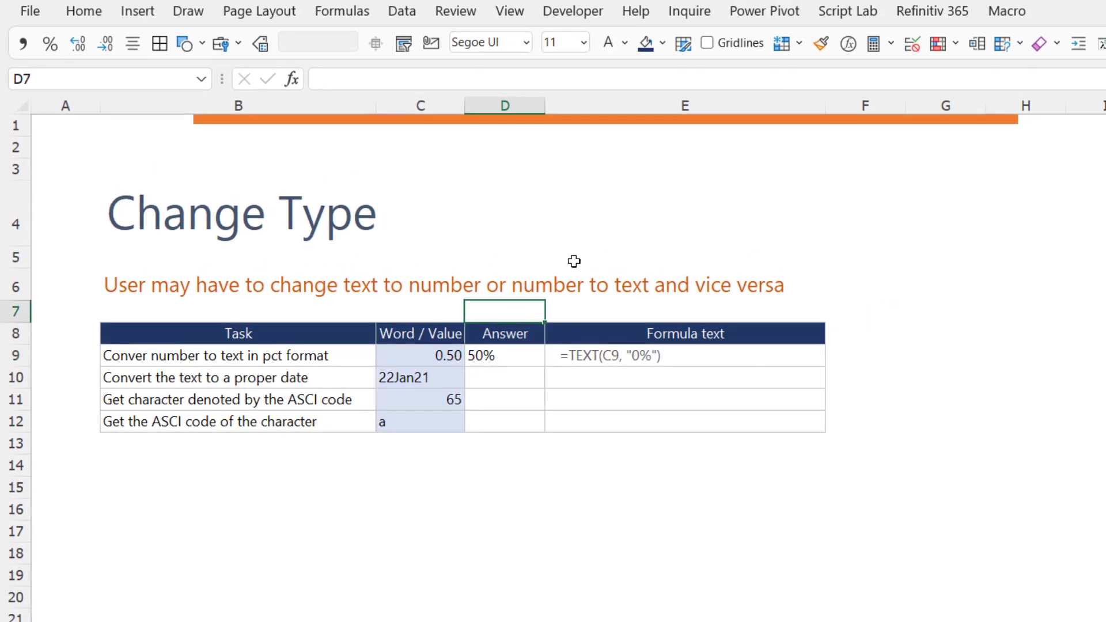
type("20")
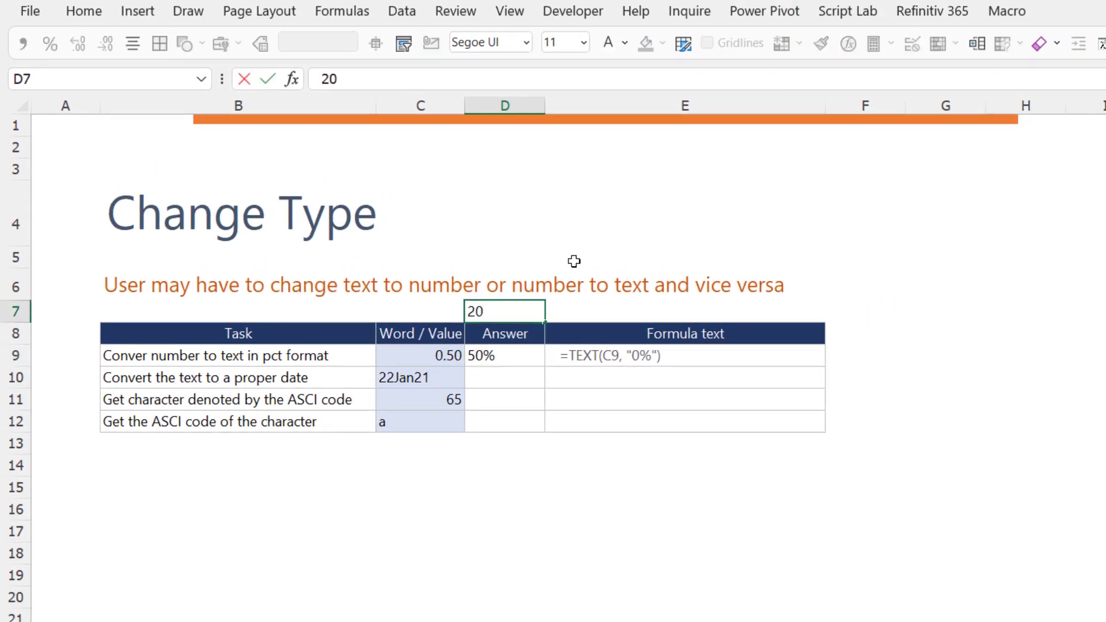
type("%")
key("Return")
key("Up")
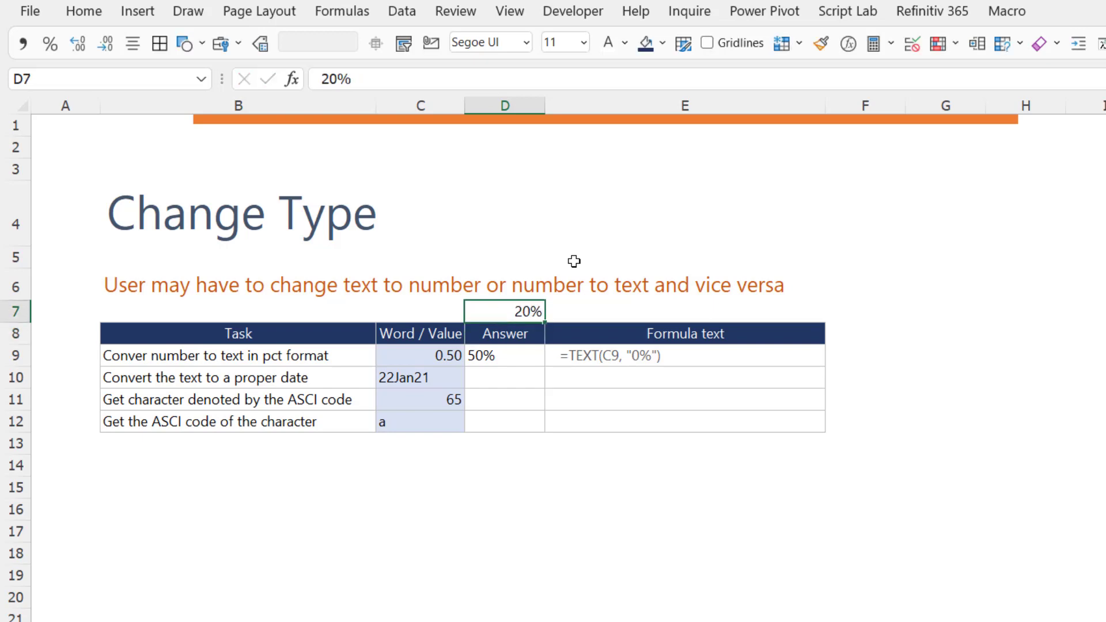
key("Delete")
key("Down")
key("Down")
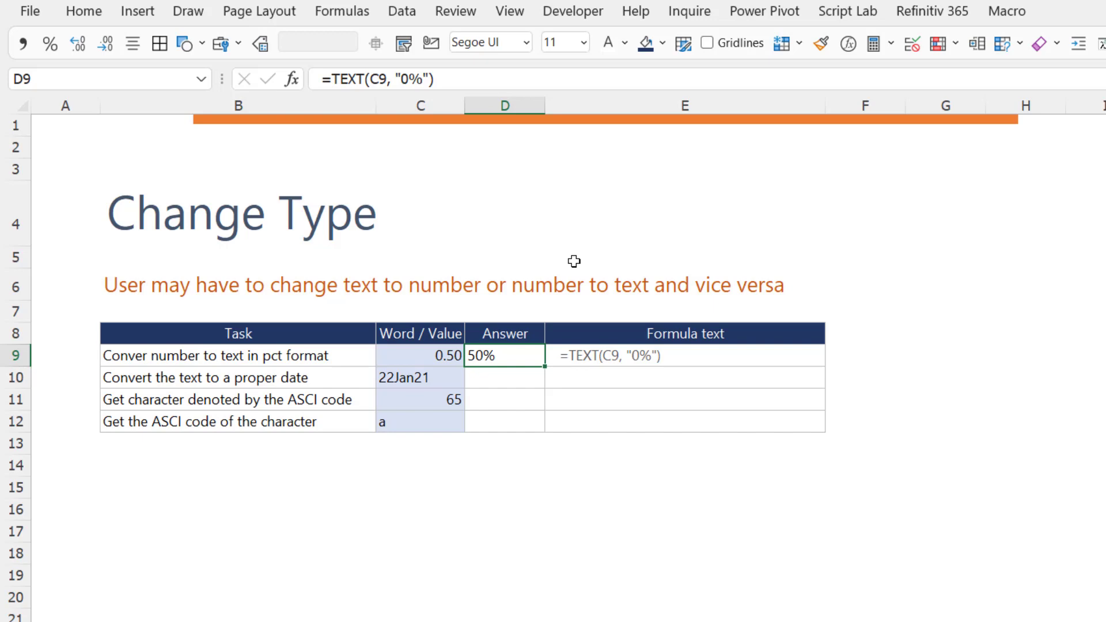
- Convert the date text in C10 to a proper date in D10 with =VALUE(C10)
key("Down")
key("Left")
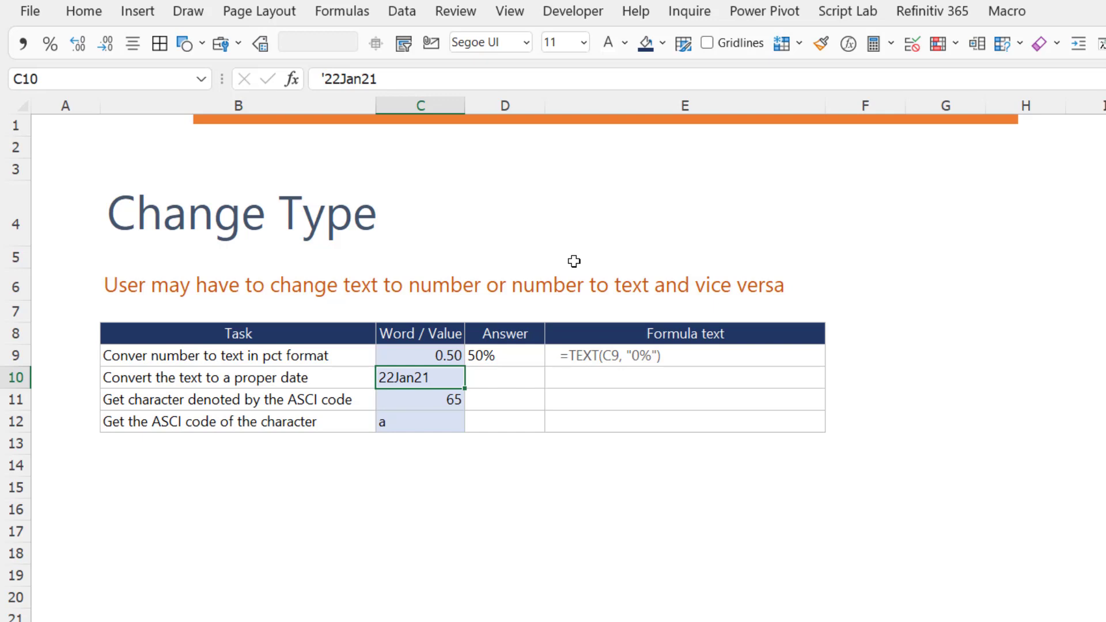
key("Right")
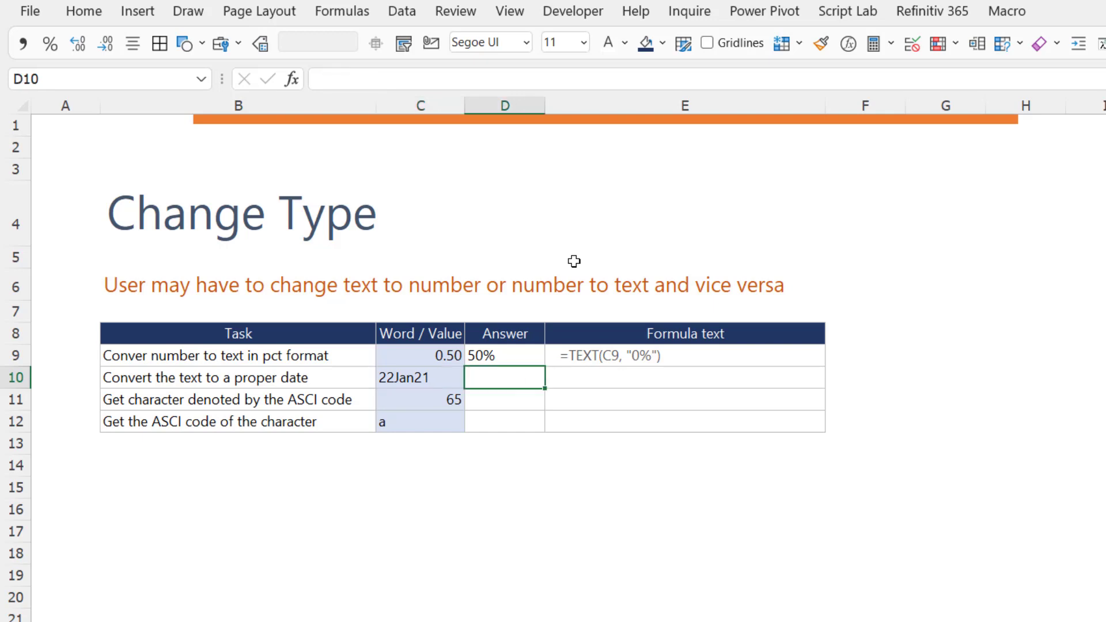
type("=Va")
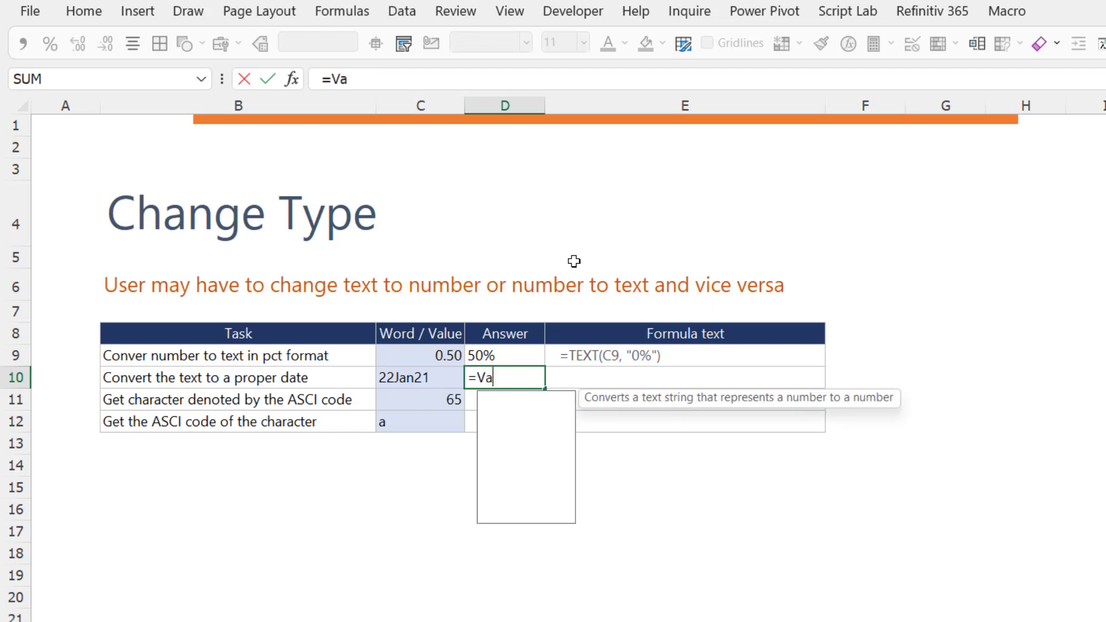
type("lue")
key("Tab")
key("Left")
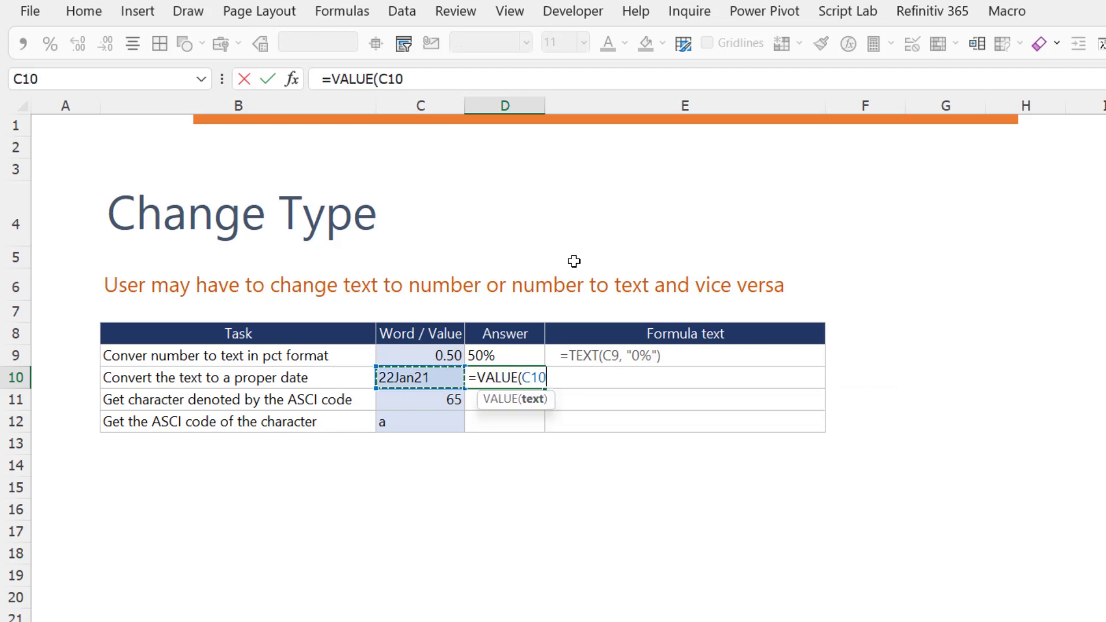
type(")")
key("Return")
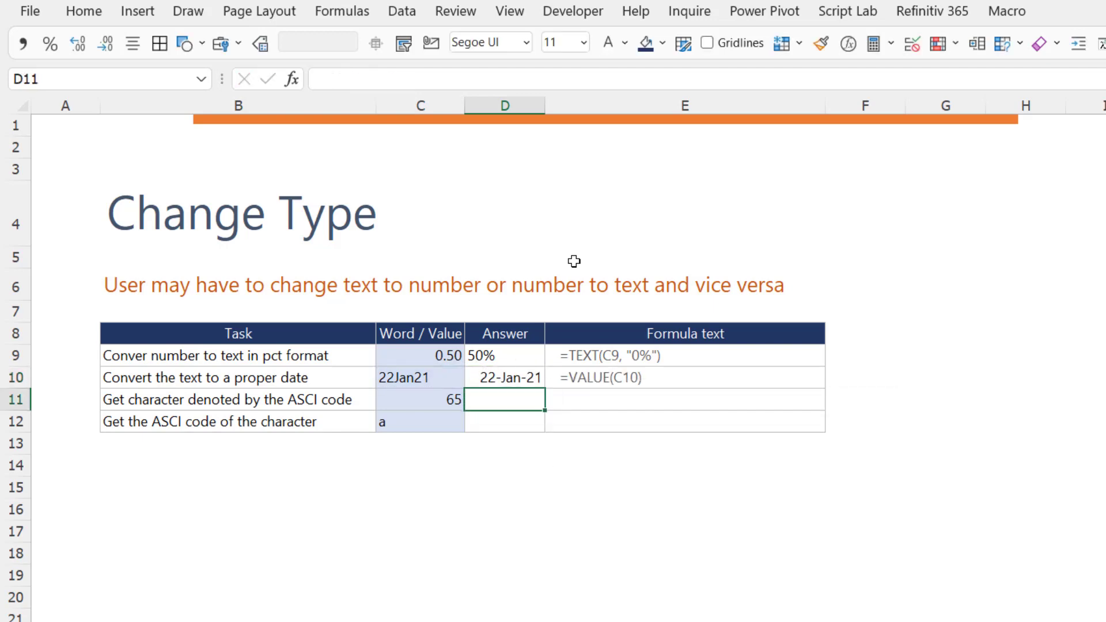
key("Up")
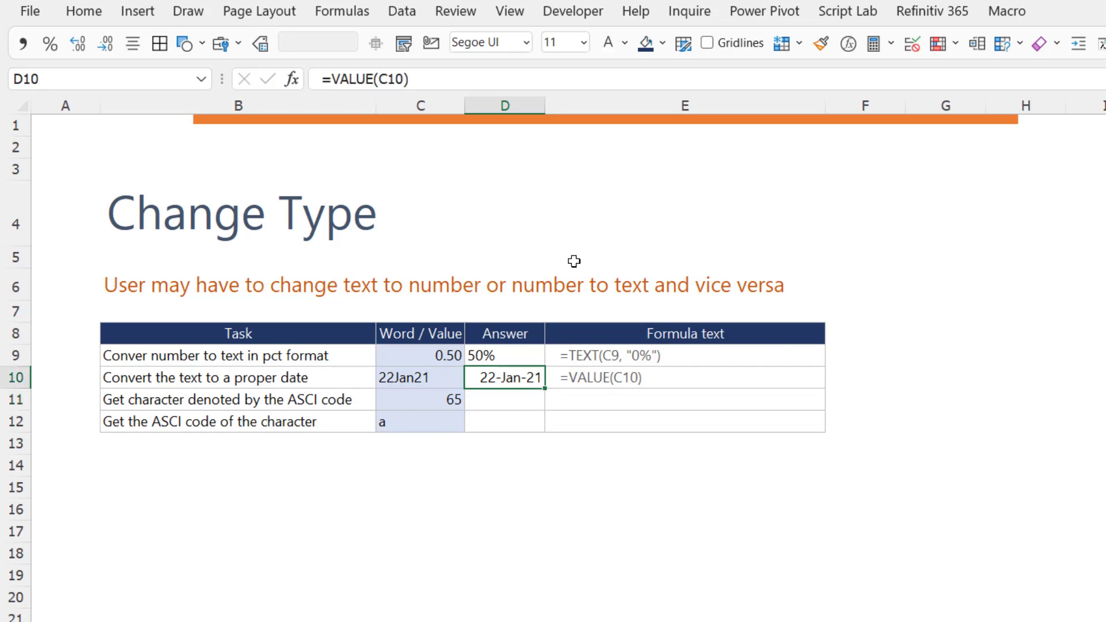
key("Left")
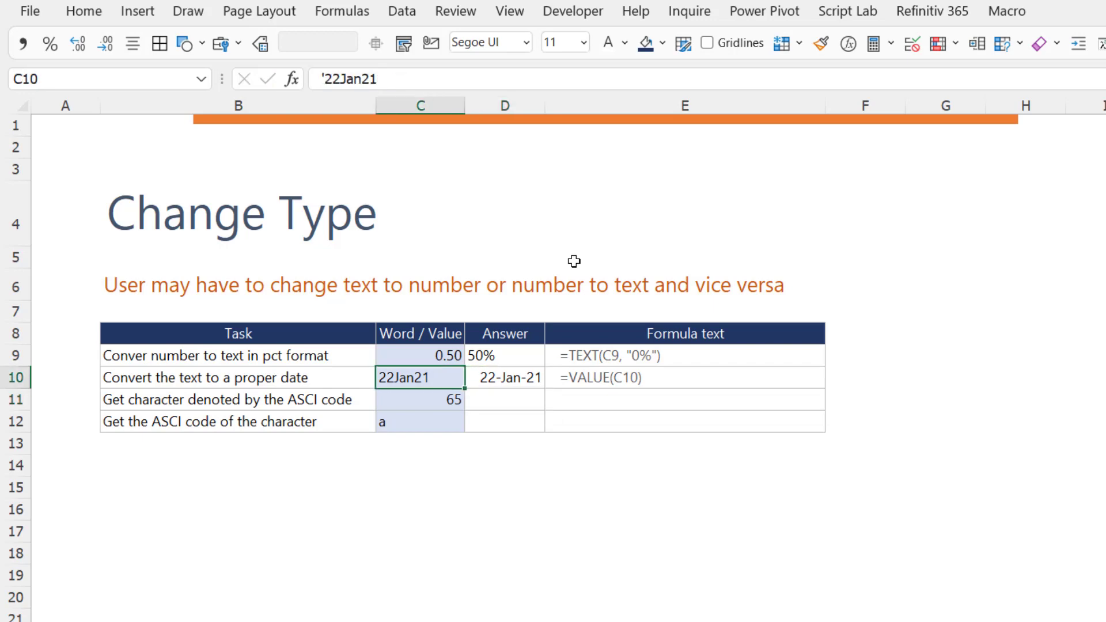
- Get the character for the ASCII code in C11 by entering =CHAR(C11) in D11
key("Right")
key("Down")
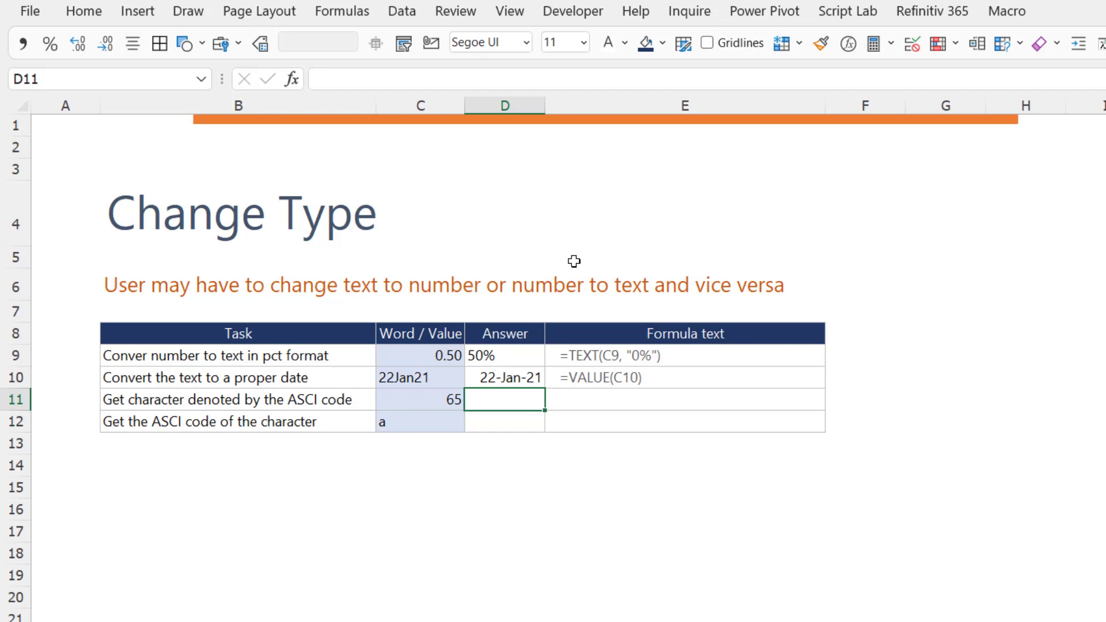
type("=")
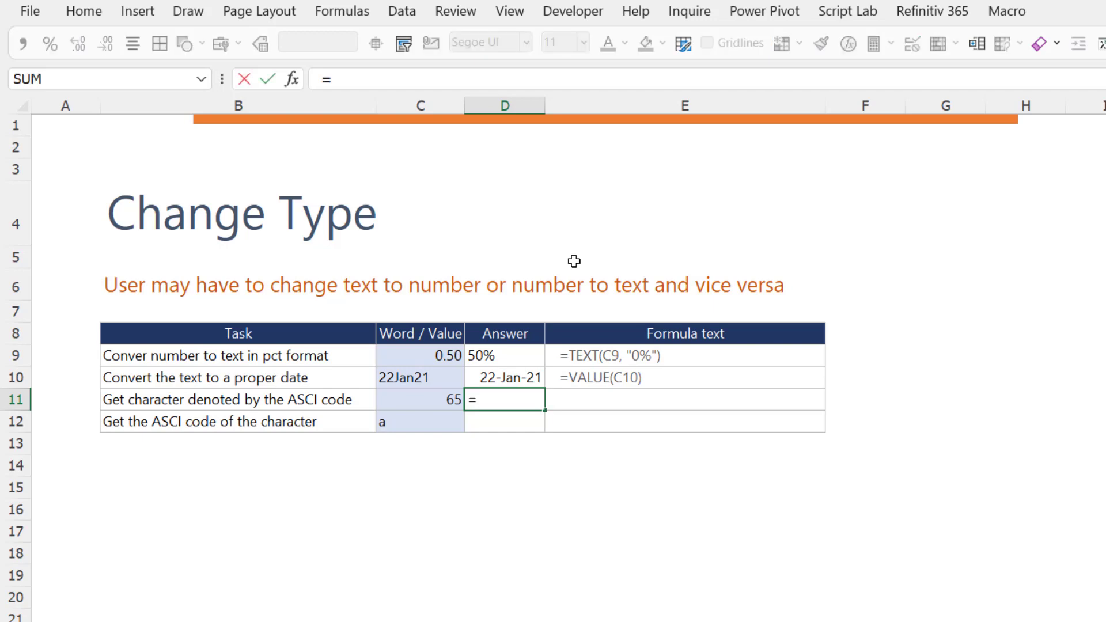
type("CHAR(")
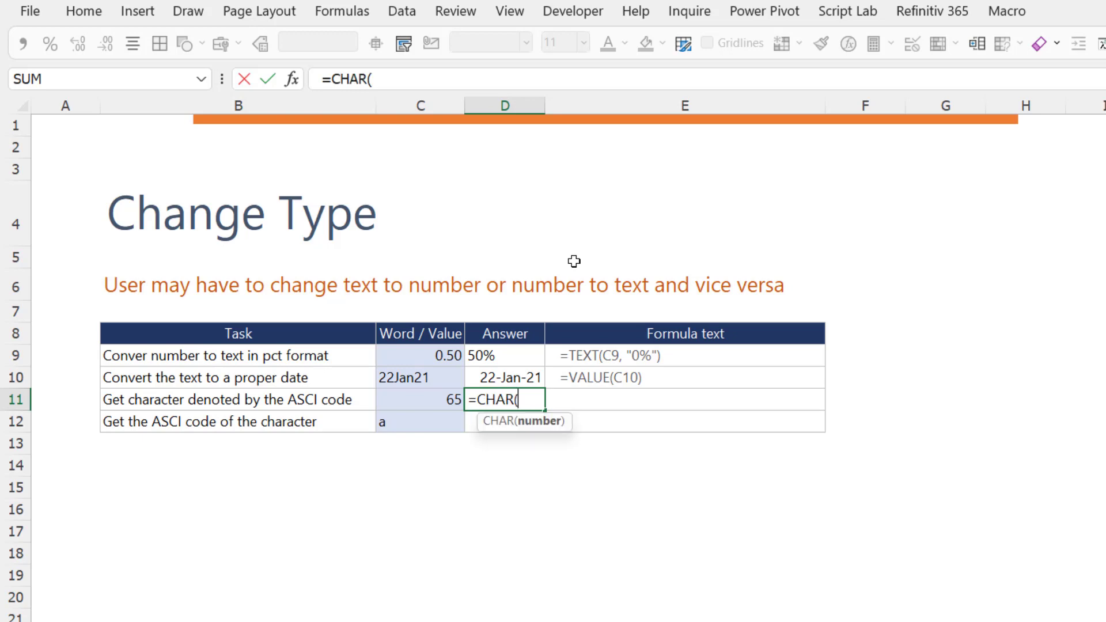
key("Left")
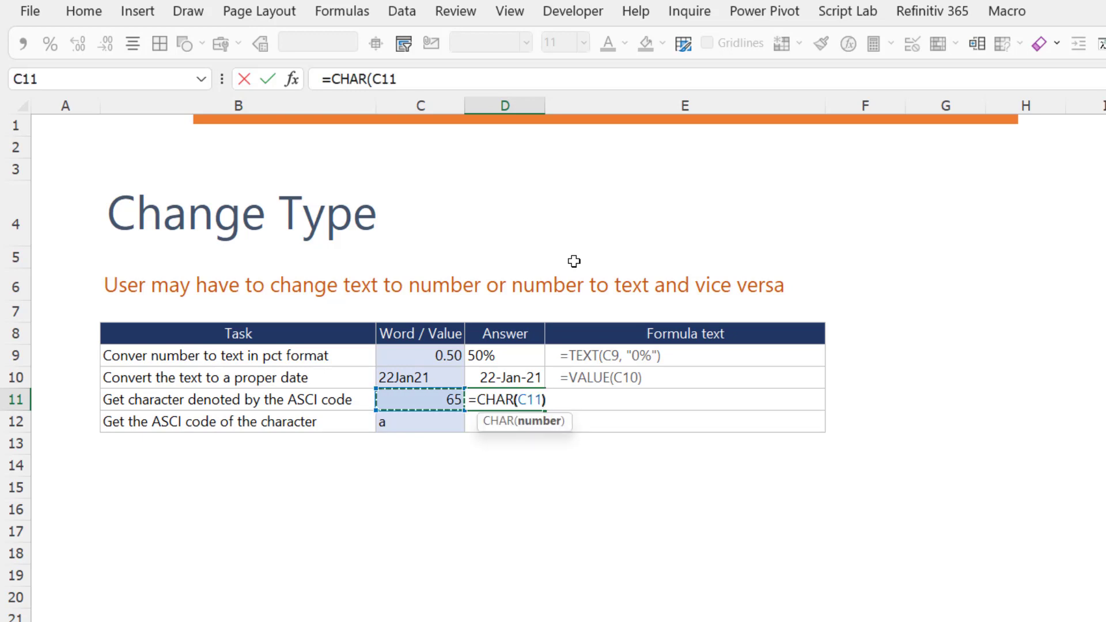
type(")")
key("Return")
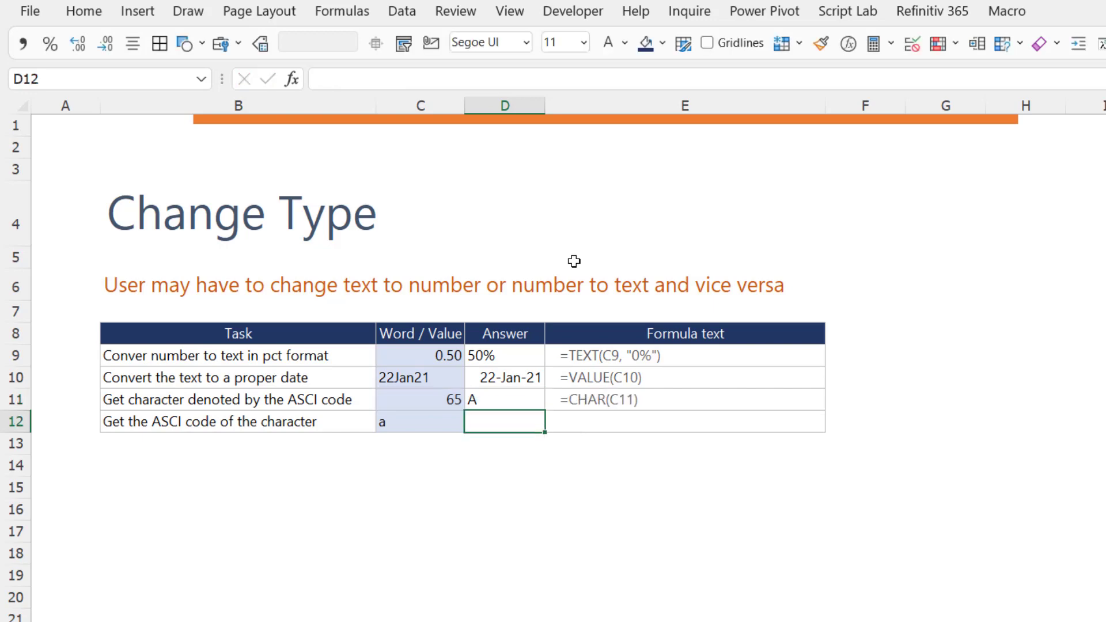
key("Up")
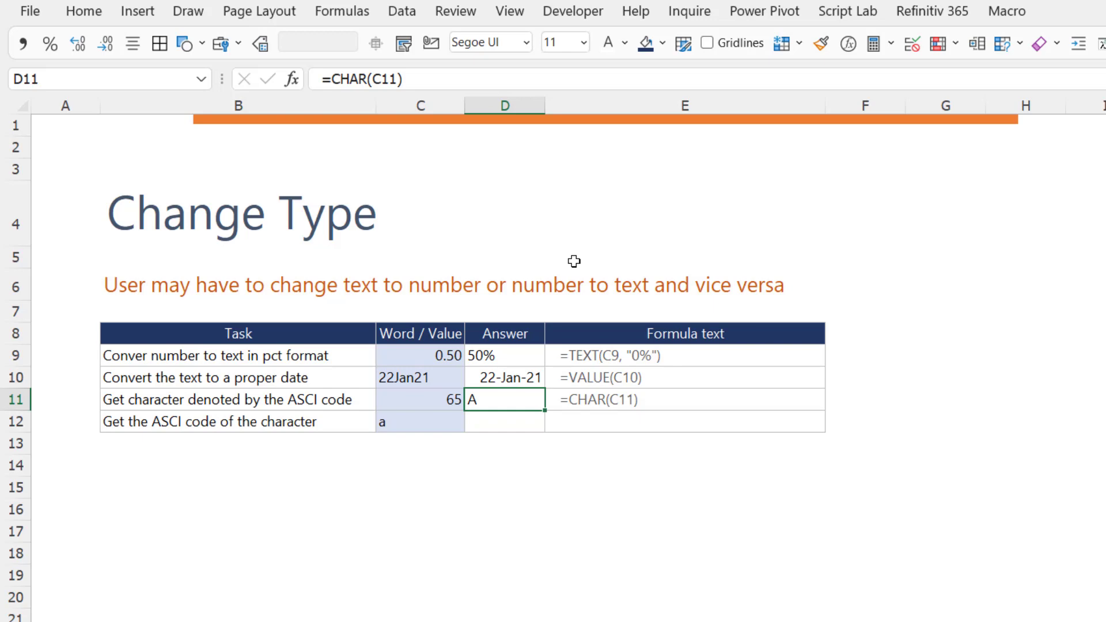
- Get the ASCII code of the character in C12 by entering =CODE(C12) in D12
key("Down")
key("Left")
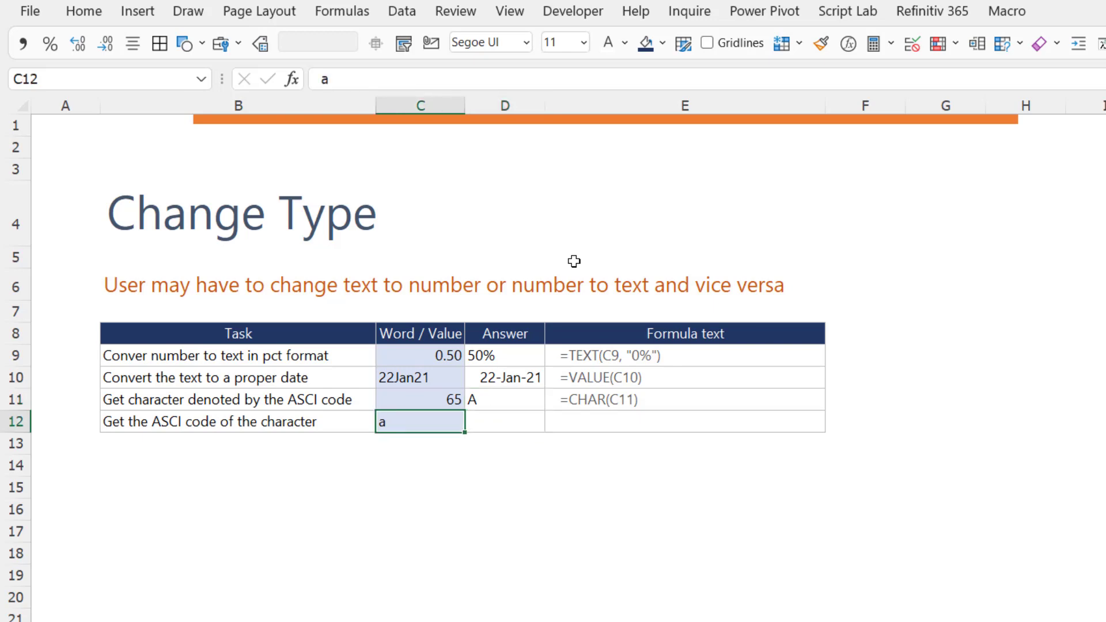
key("Right")
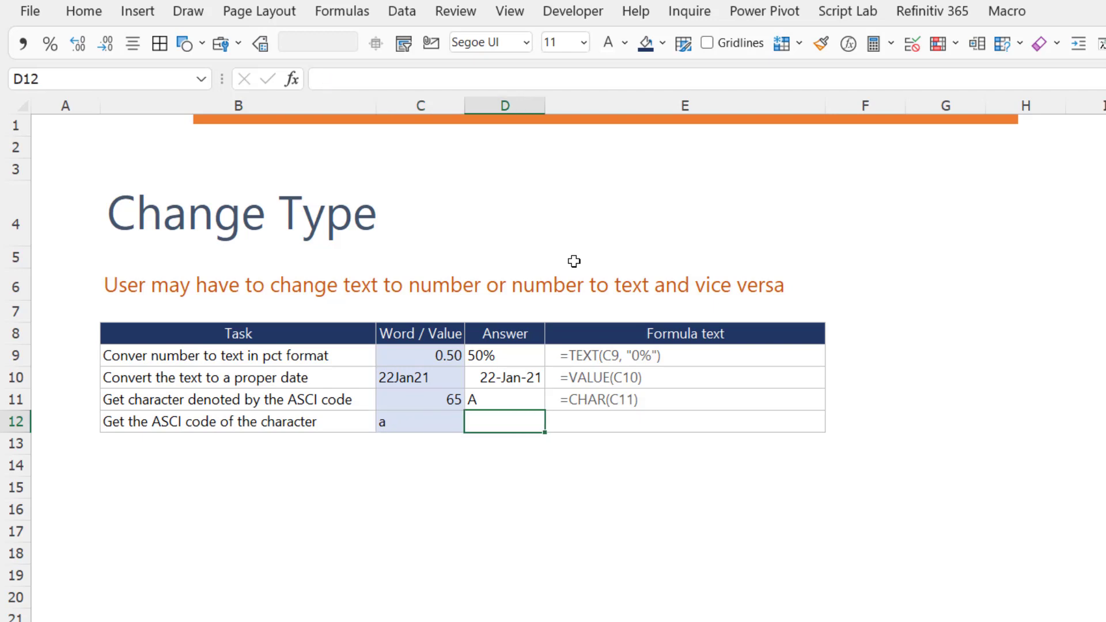
type("=Code")
key("Tab")
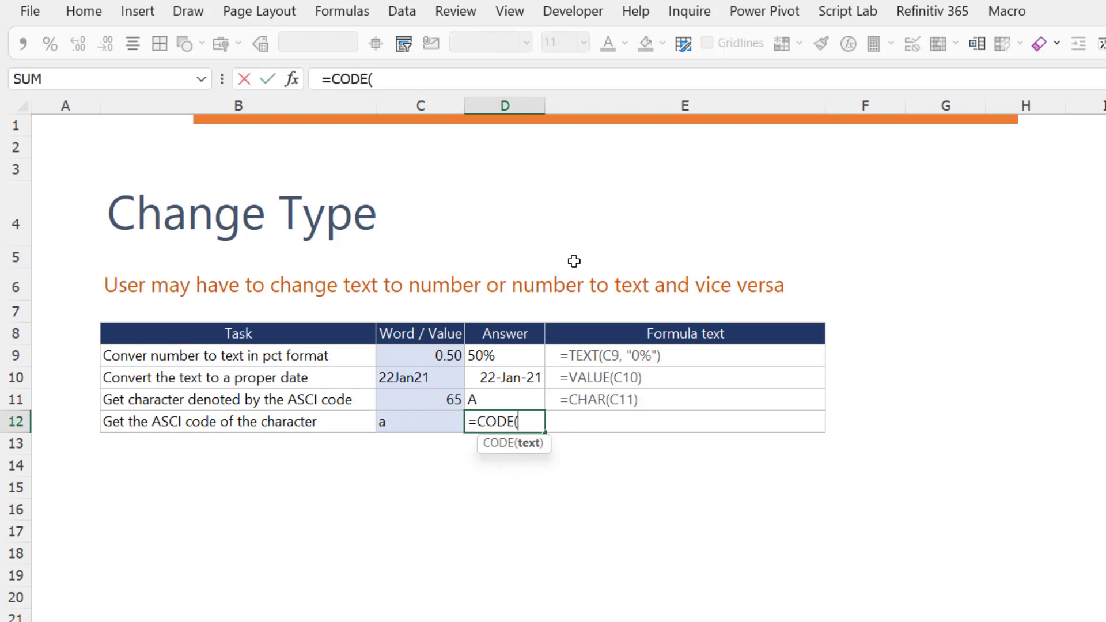
key("Left")
type(")")
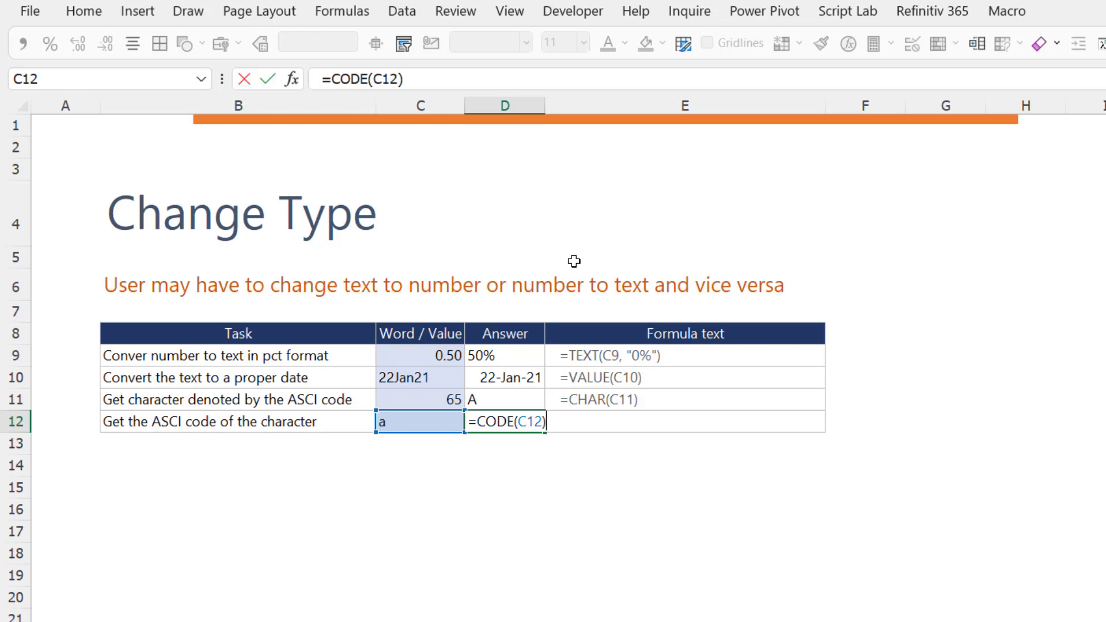
key("Return")
key("Up")
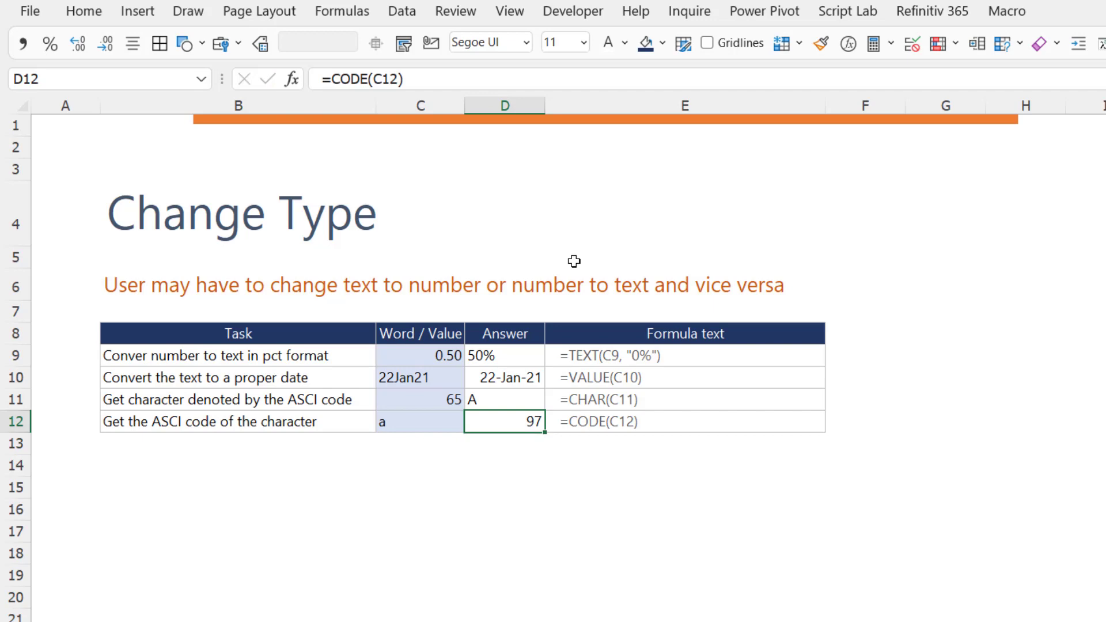